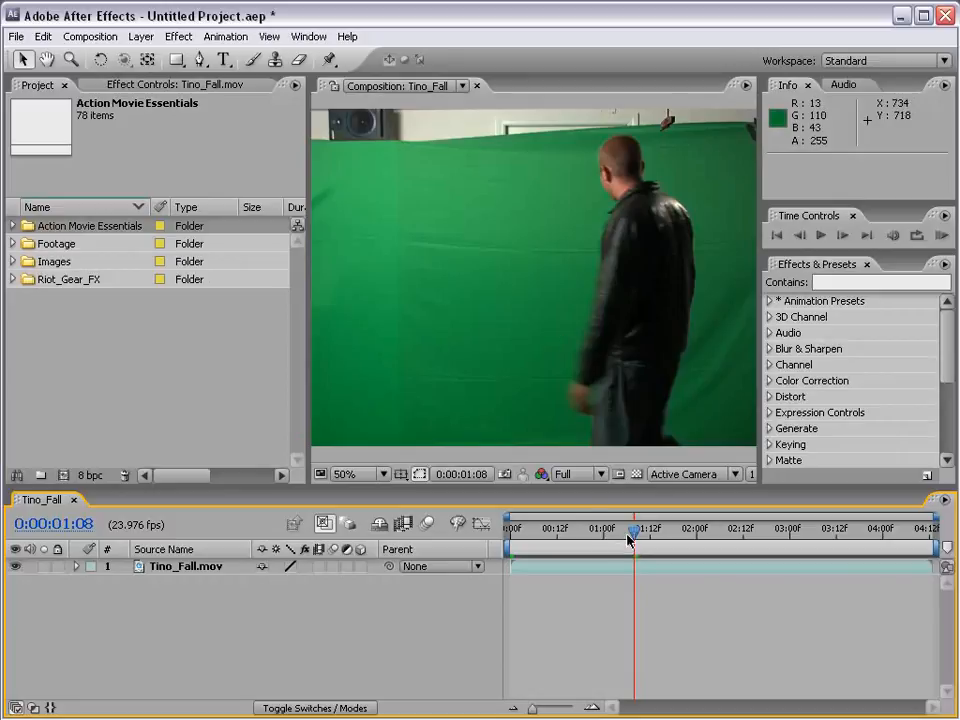
# - Apply the Keylight (1.2) effect to the Tino_Fall.mov layer with the current time at 0:00:01:13
pyautogui.moveTo(630, 538); pyautogui.dragTo(653, 550)
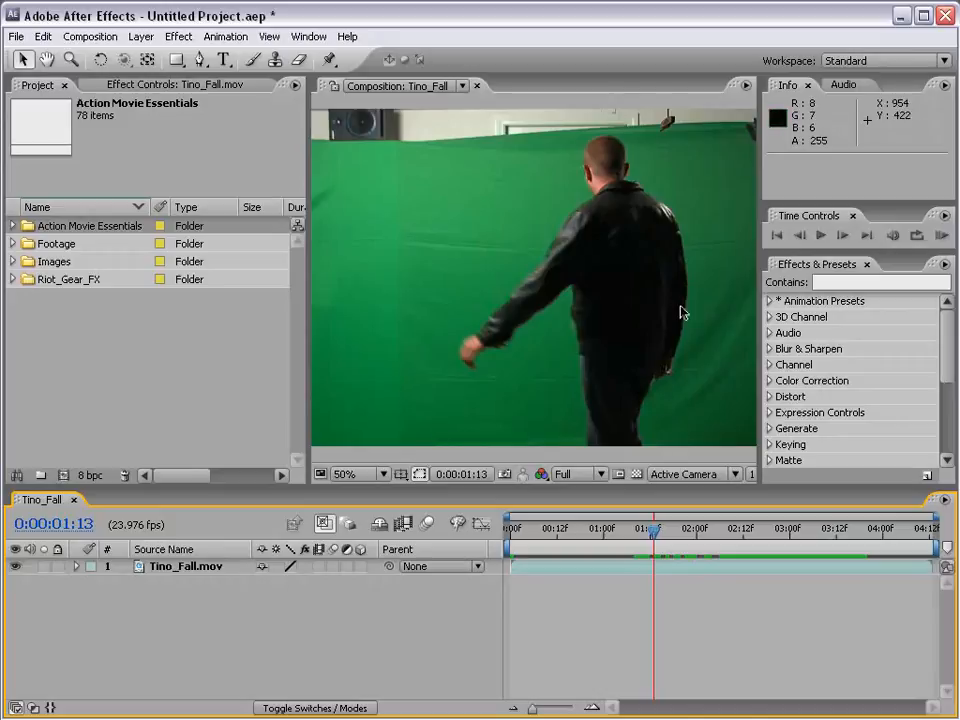
pyautogui.click(512, 295)
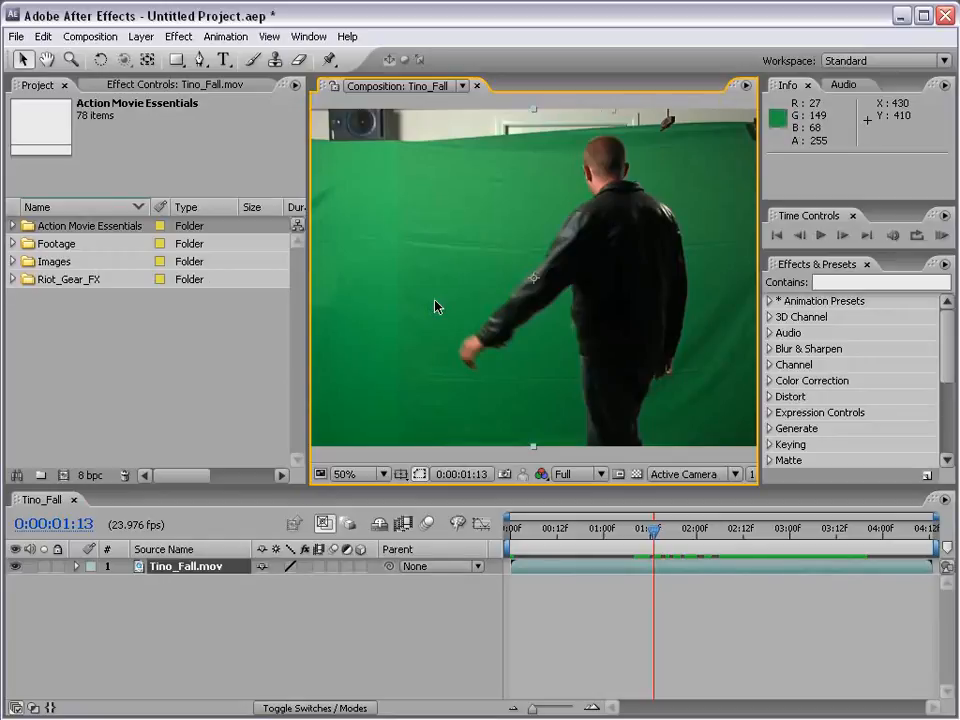
pyautogui.click(642, 577)
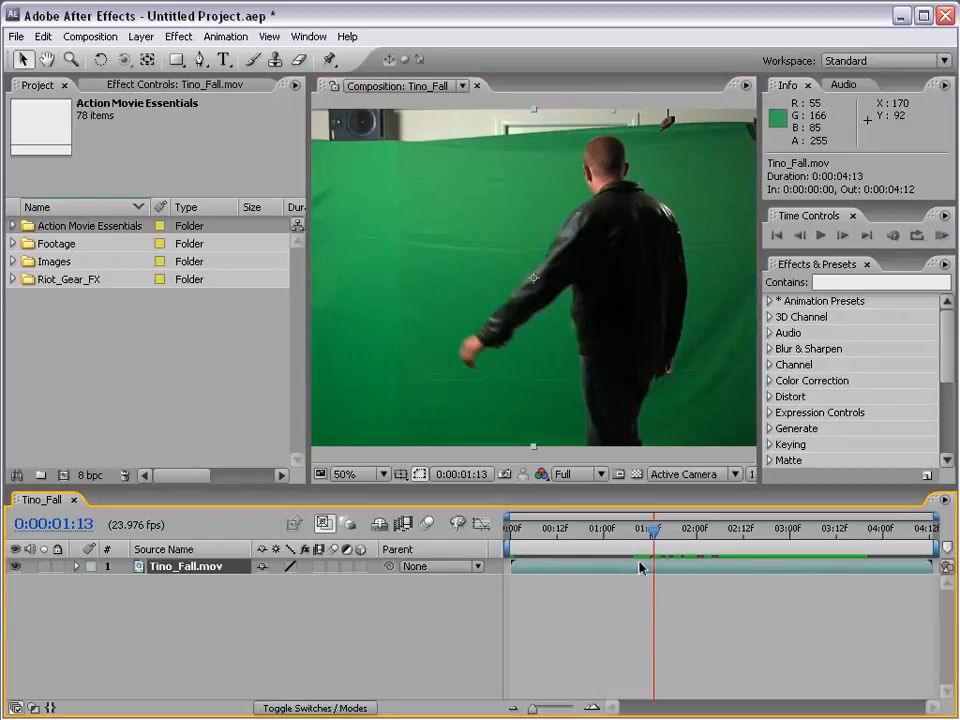
pyautogui.click(179, 36)
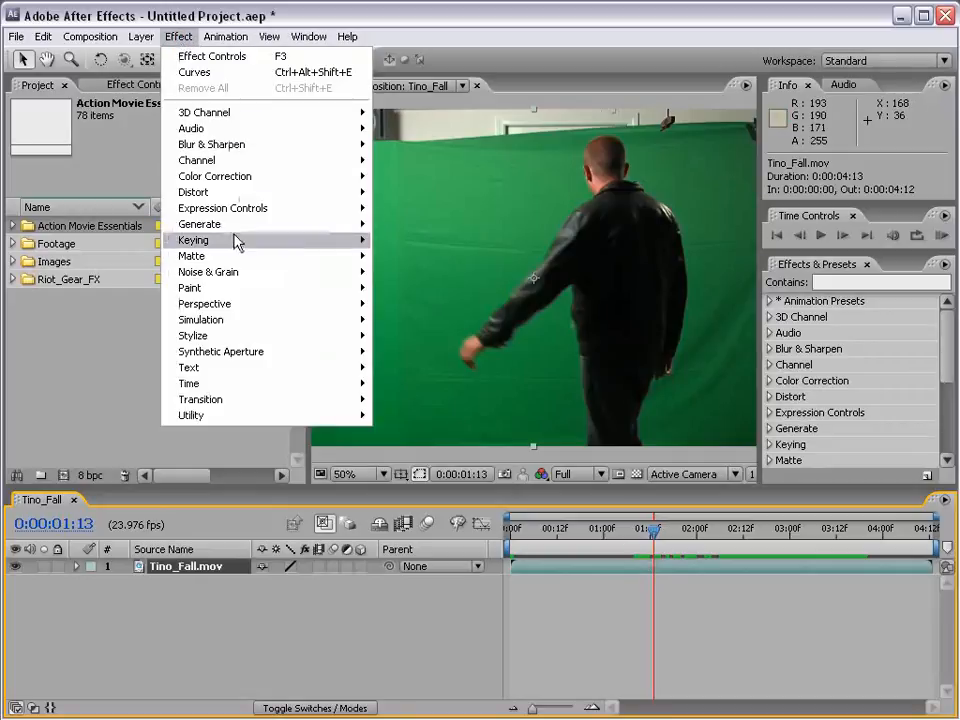
pyautogui.moveTo(237, 241)
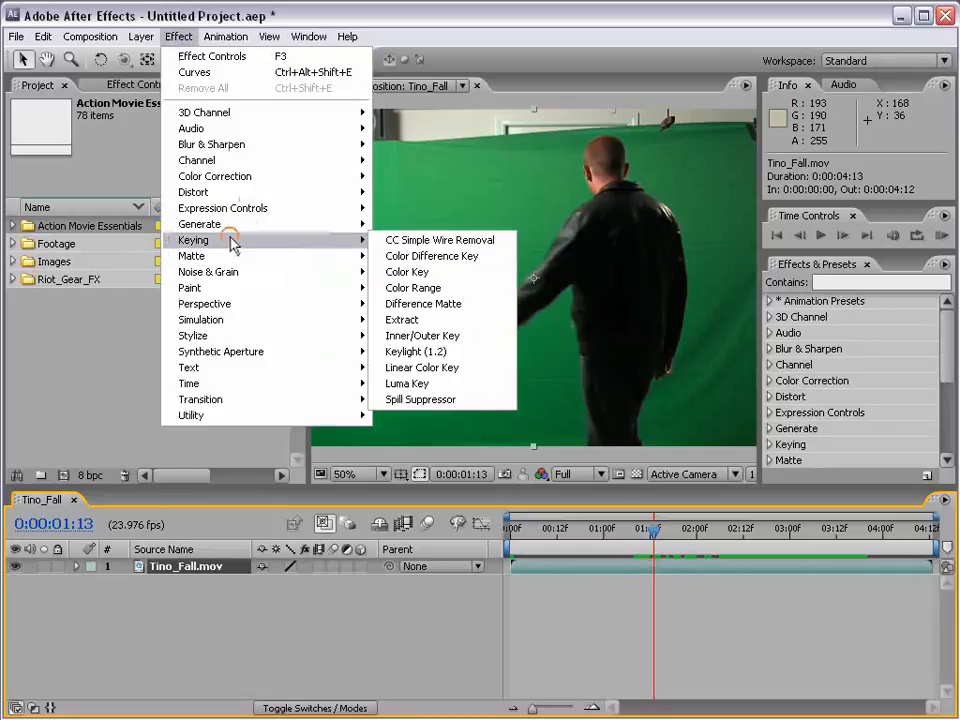
pyautogui.click(481, 351)
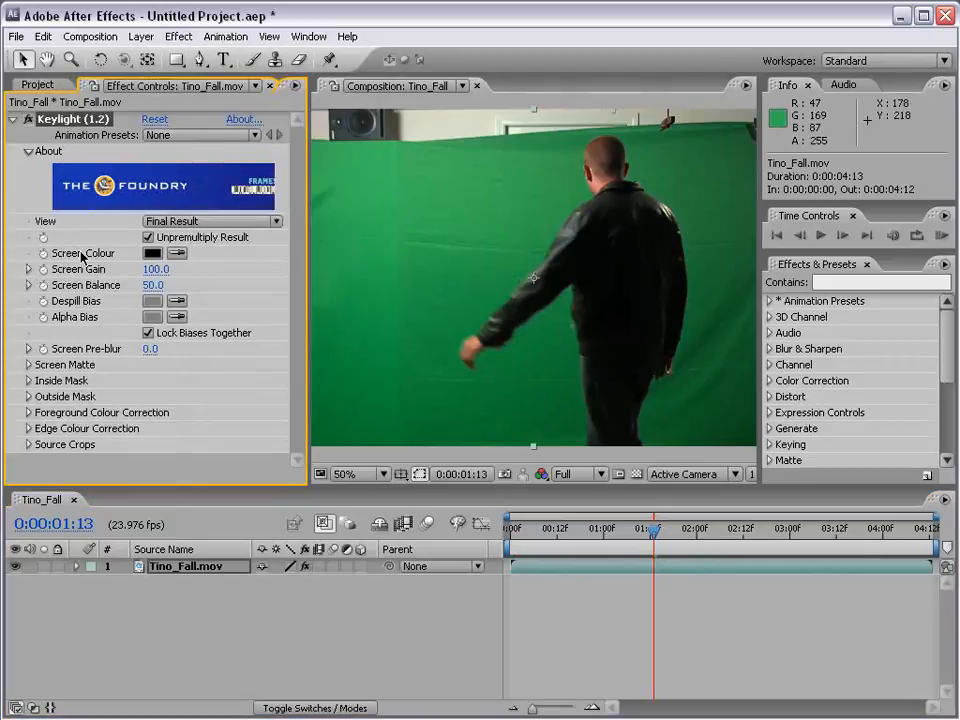
# - Sample the green backdrop as Keylight's Screen Colour and turn on the composition's transparency grid
pyautogui.click(177, 254)
pyautogui.click(504, 213)
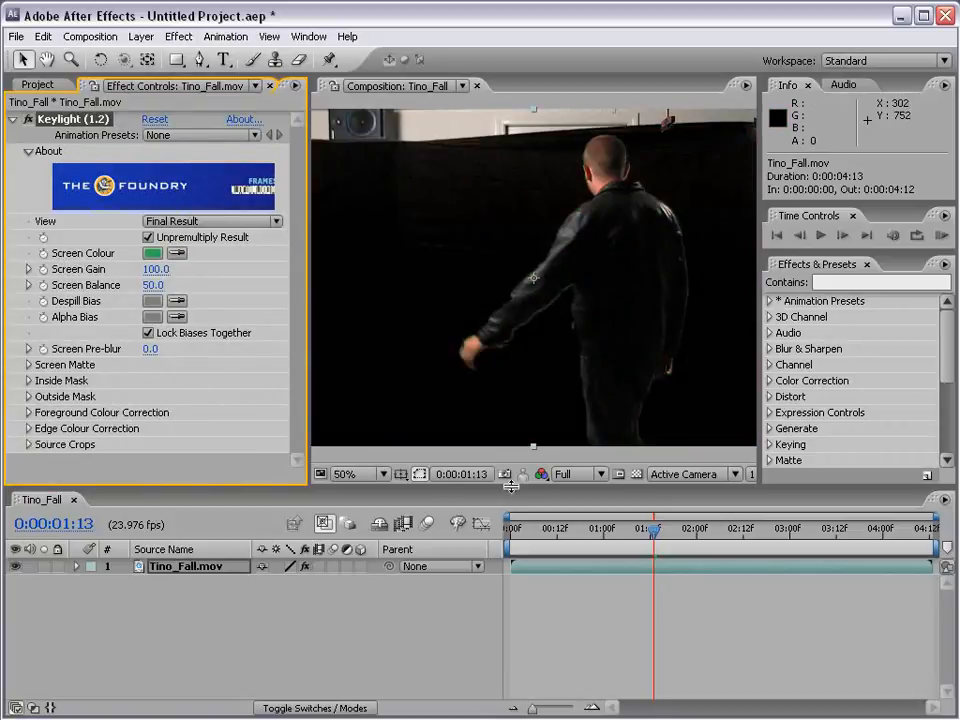
pyautogui.click(637, 476)
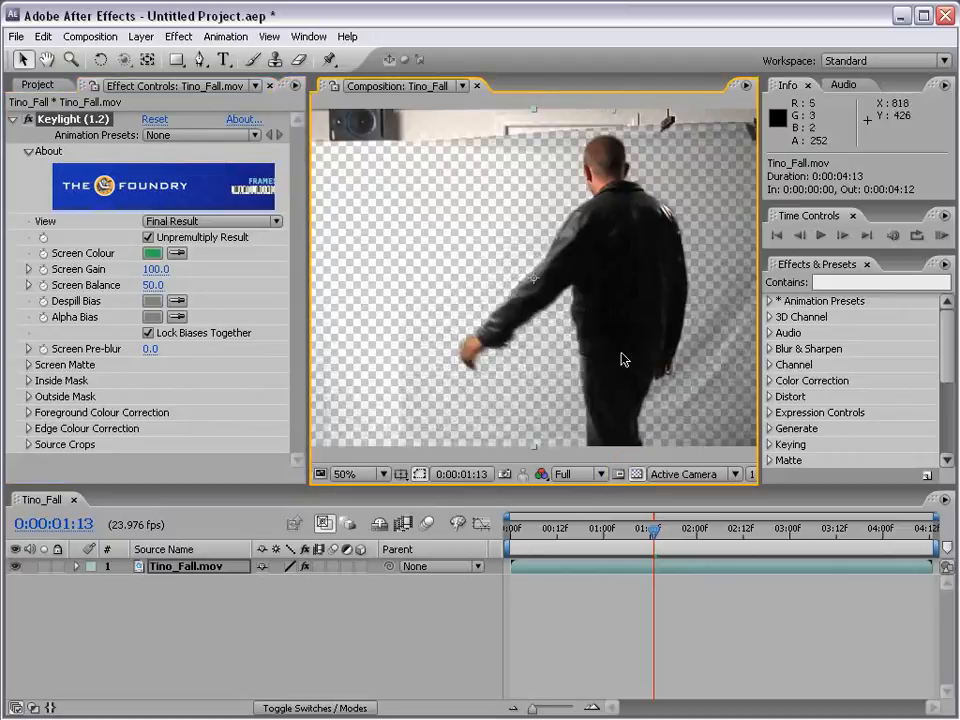
pyautogui.moveTo(701, 335); pyautogui.dragTo(608, 336)
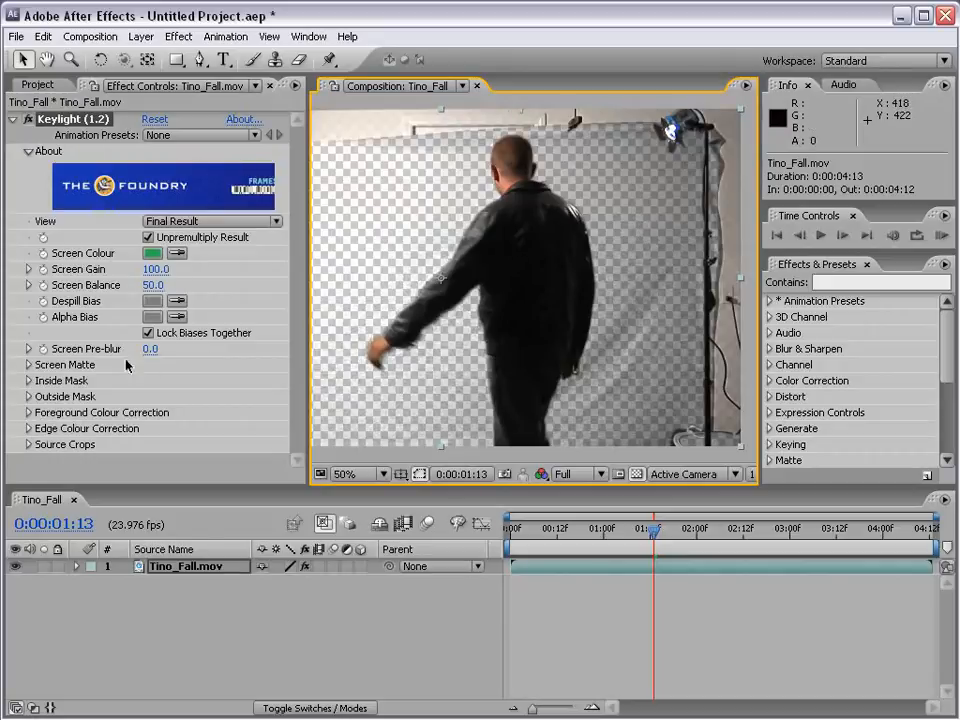
# - Set Keylight's Clip Black to 39, Clip White to 88 and Screen Gain to 111
pyautogui.click(29, 365)
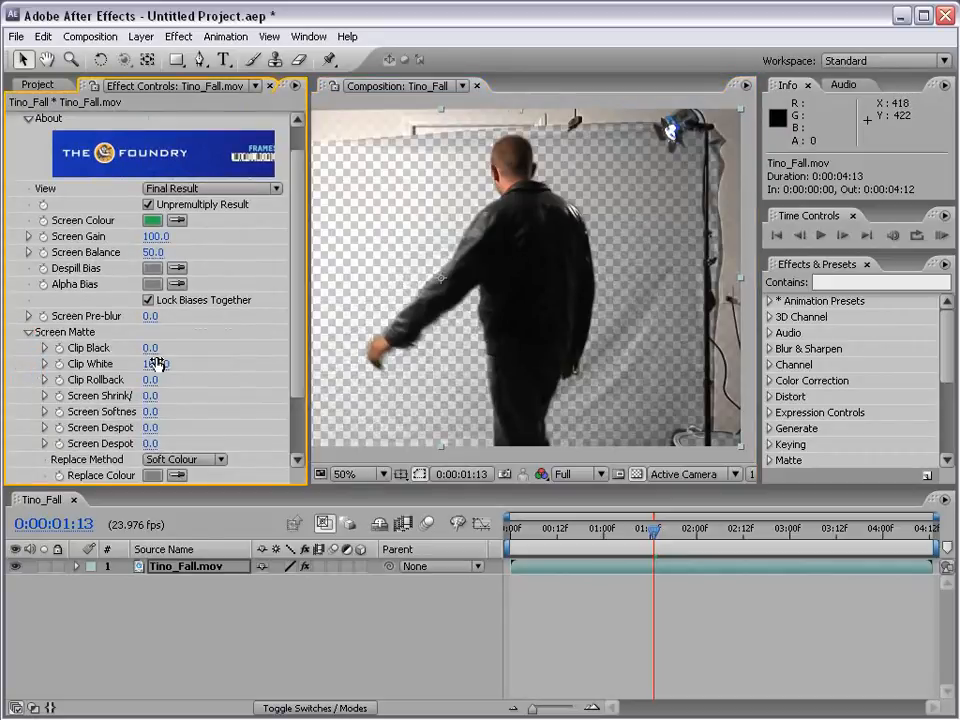
pyautogui.moveTo(150, 346)
pyautogui.mouseDown()
pyautogui.moveTo(185, 346)
pyautogui.moveTo(153, 364)
pyautogui.mouseUp()
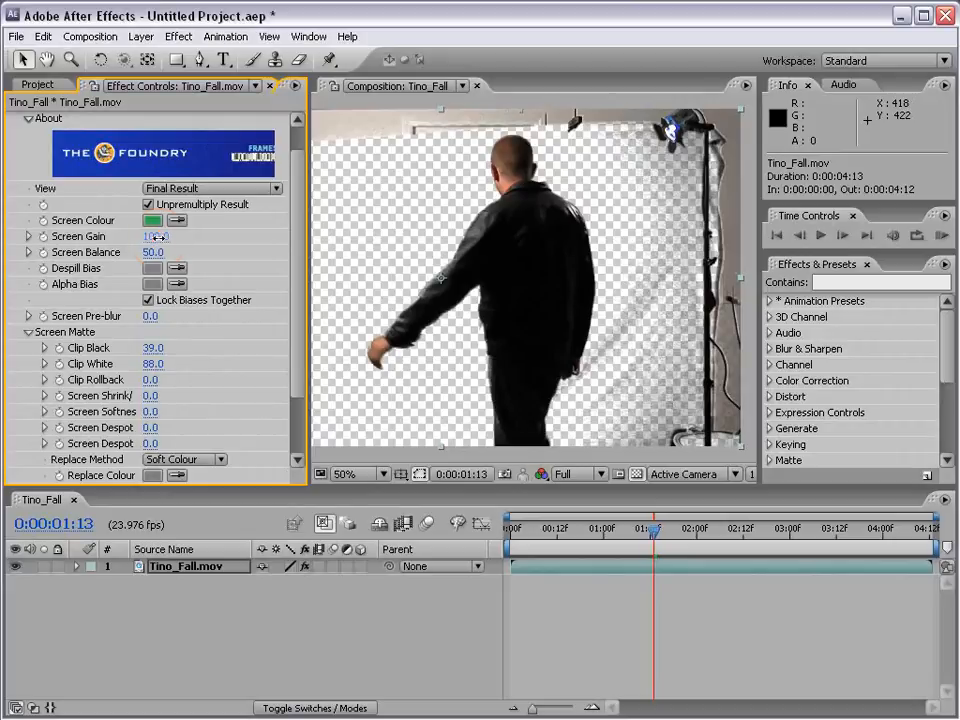
pyautogui.moveTo(152, 237); pyautogui.dragTo(163, 237)
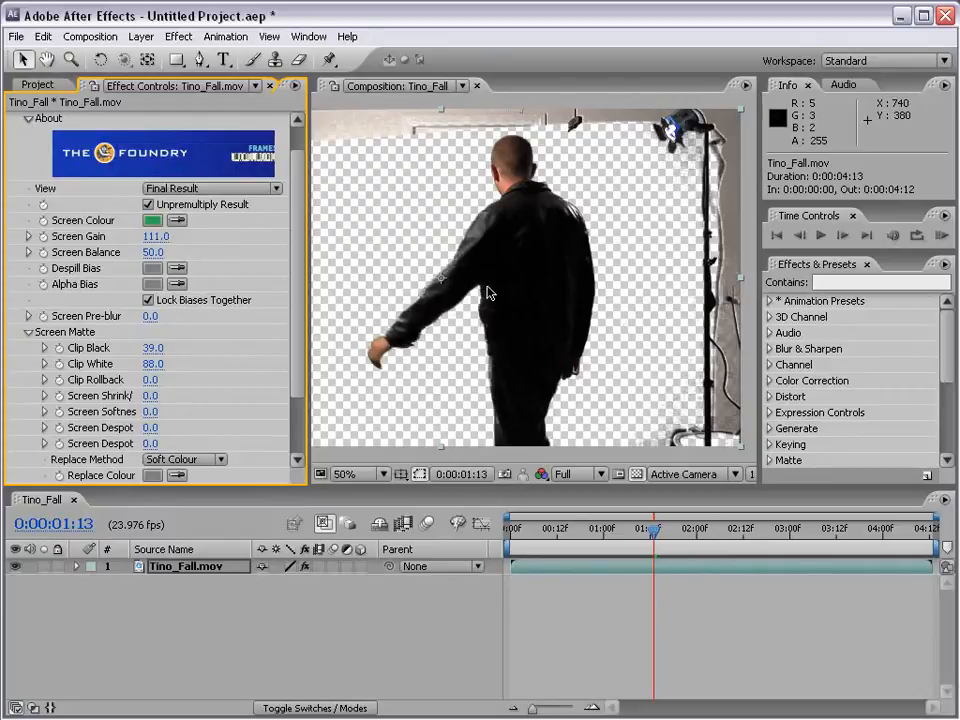
# - Examine the keyed frame around the man and the studio areas outside the green screen
pyautogui.moveTo(488, 292); pyautogui.dragTo(552, 296)
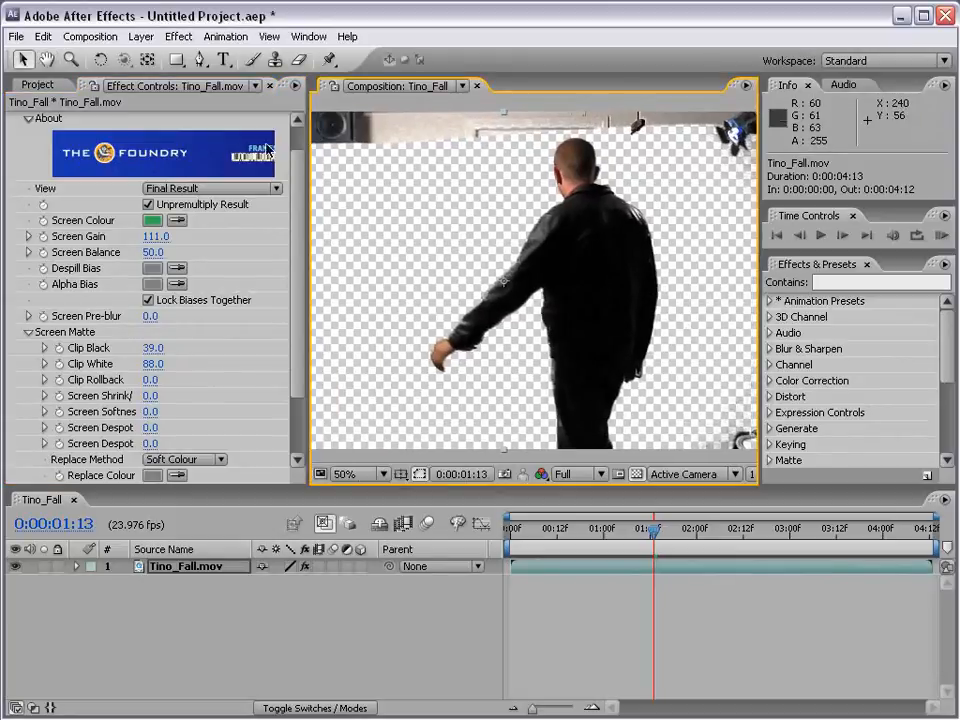
pyautogui.scroll(1, 300, 285)
pyautogui.scroll(-2, 567, 314)
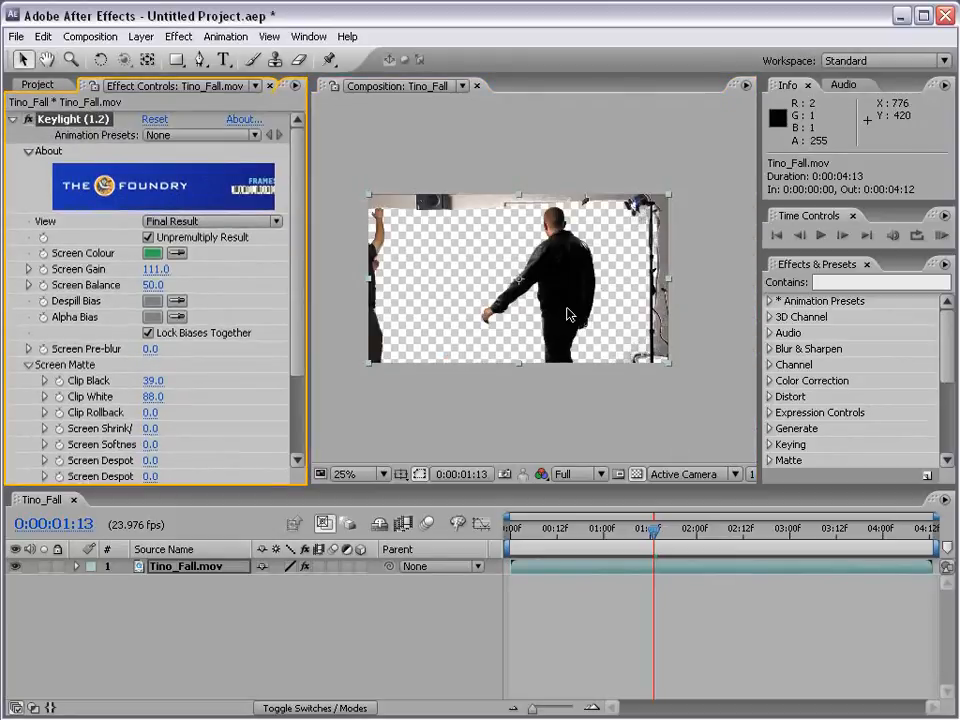
pyautogui.scroll(2, 493, 315)
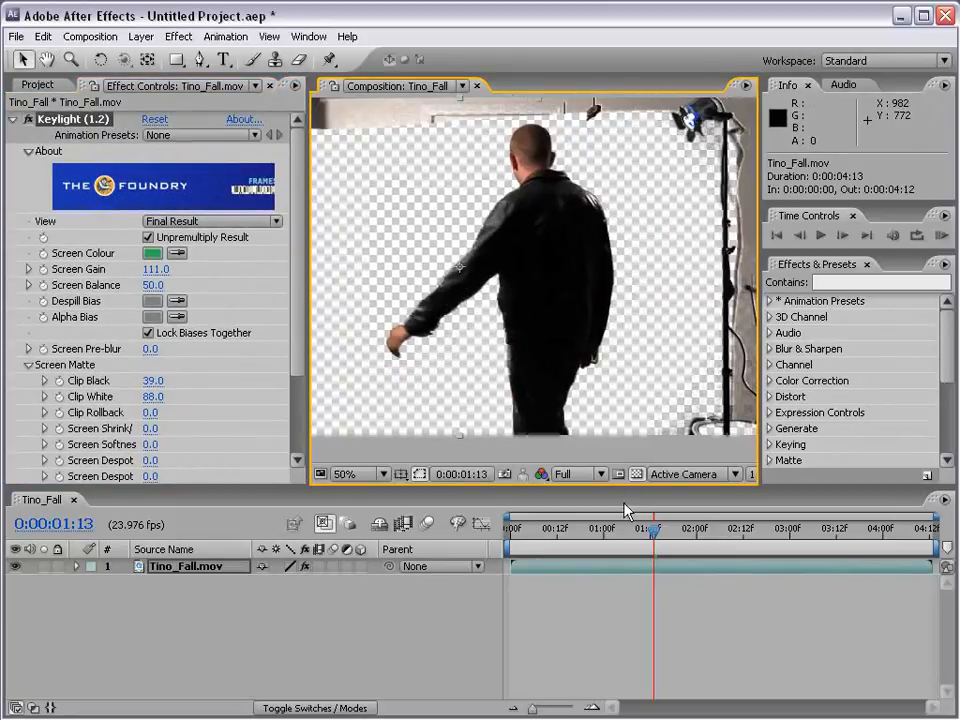
pyautogui.moveTo(585, 133); pyautogui.dragTo(594, 220)
pyautogui.moveTo(372, 212); pyautogui.dragTo(478, 206)
pyautogui.moveTo(421, 326); pyautogui.dragTo(438, 311)
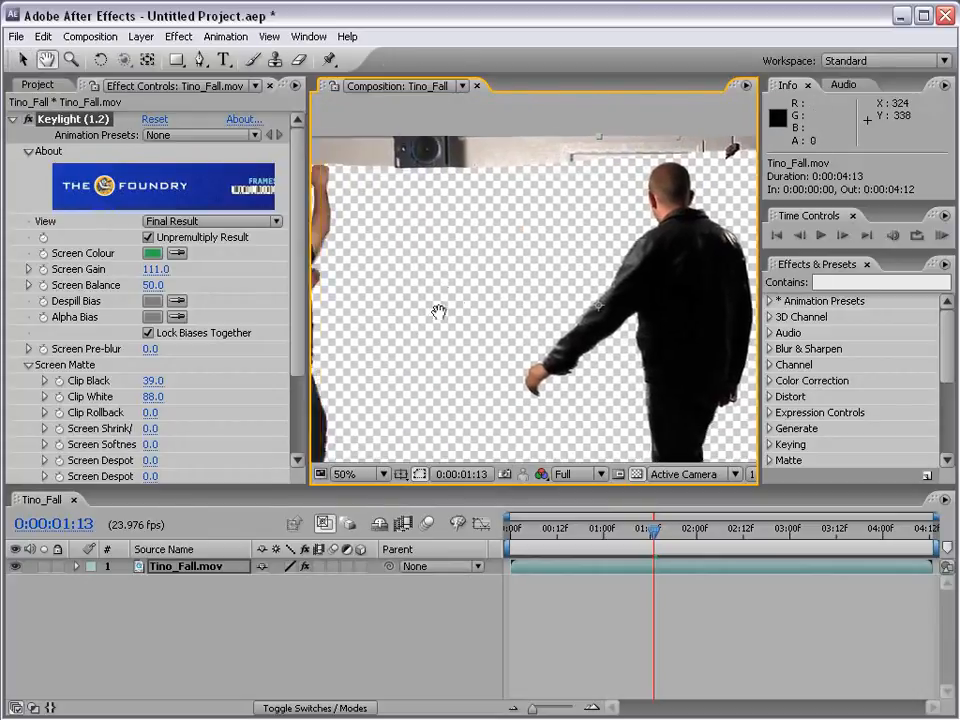
pyautogui.scroll(-2, 438, 311)
pyautogui.press('v')
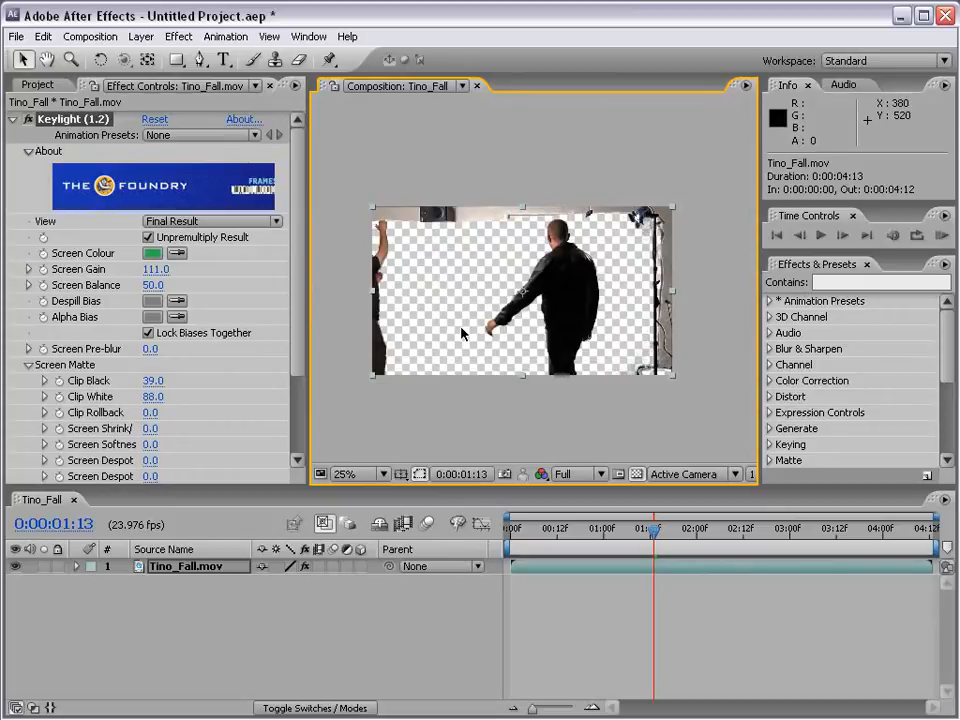
# - Turn off Keylight and draw a rough closed eight-point mask around the man with the Pen tool
pyautogui.click(28, 120)
pyautogui.click(11, 121)
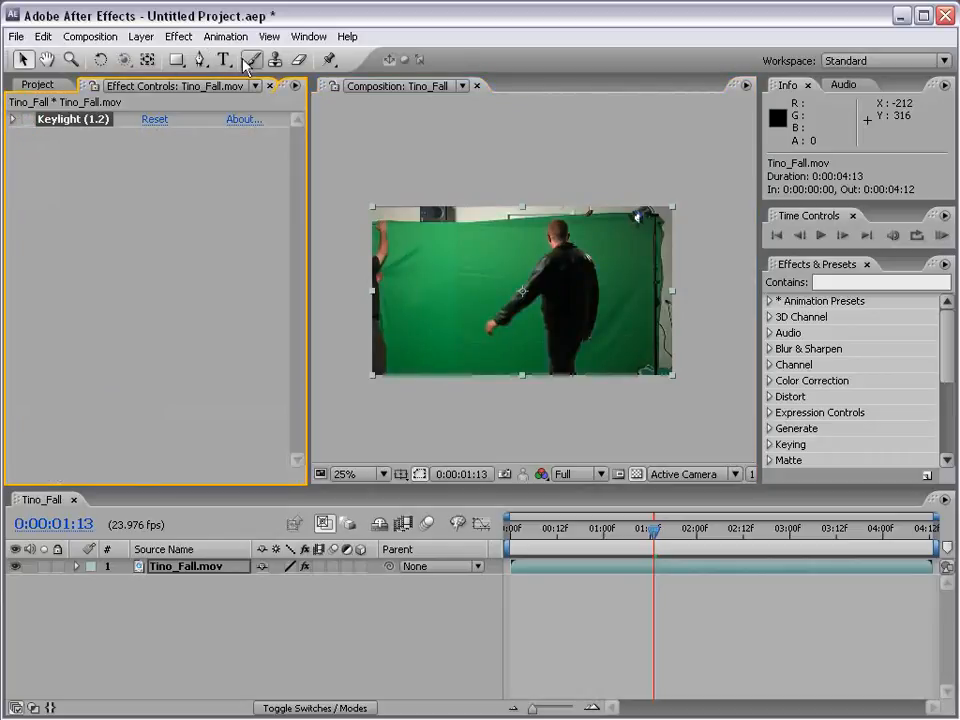
pyautogui.click(199, 59)
pyautogui.press('.')
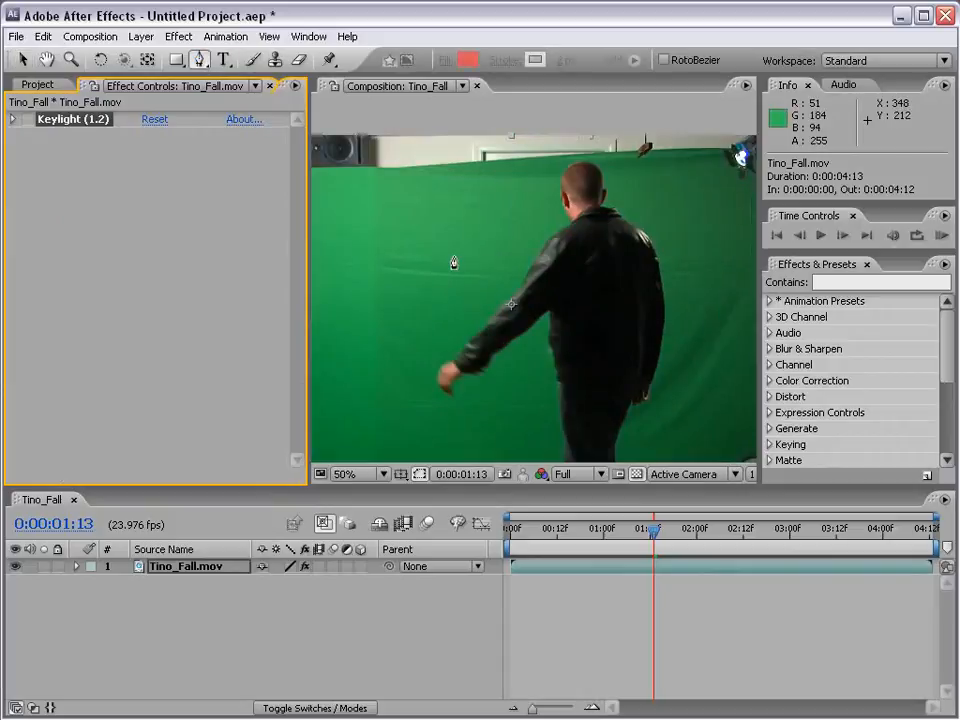
pyautogui.click(392, 169)
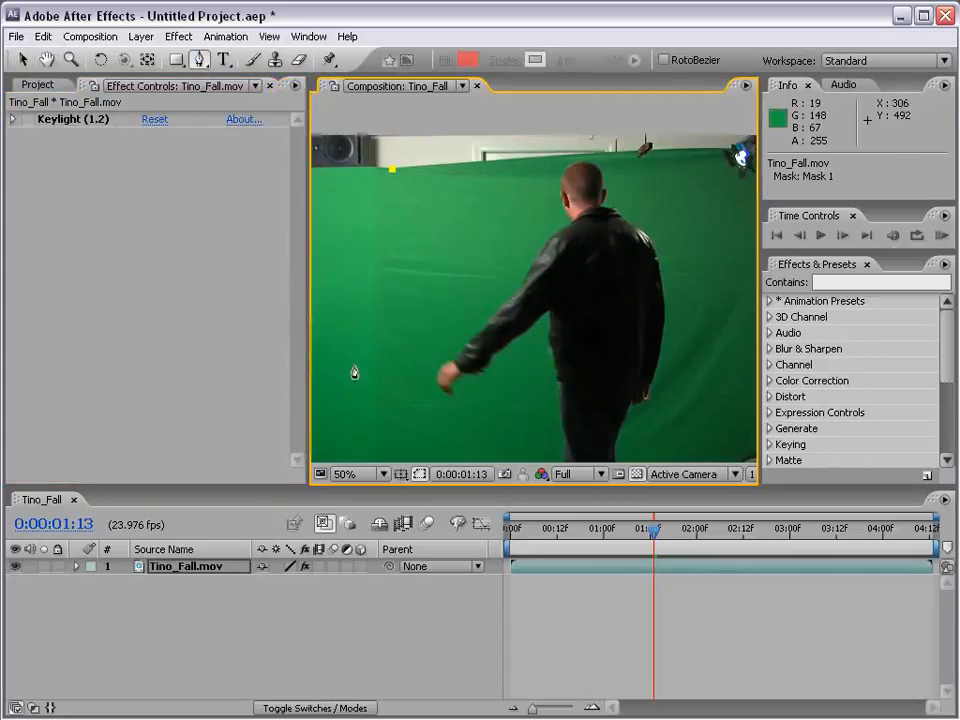
pyautogui.click(354, 365)
pyautogui.click(541, 418)
pyautogui.click(527, 357)
pyautogui.click(642, 426)
pyautogui.click(717, 375)
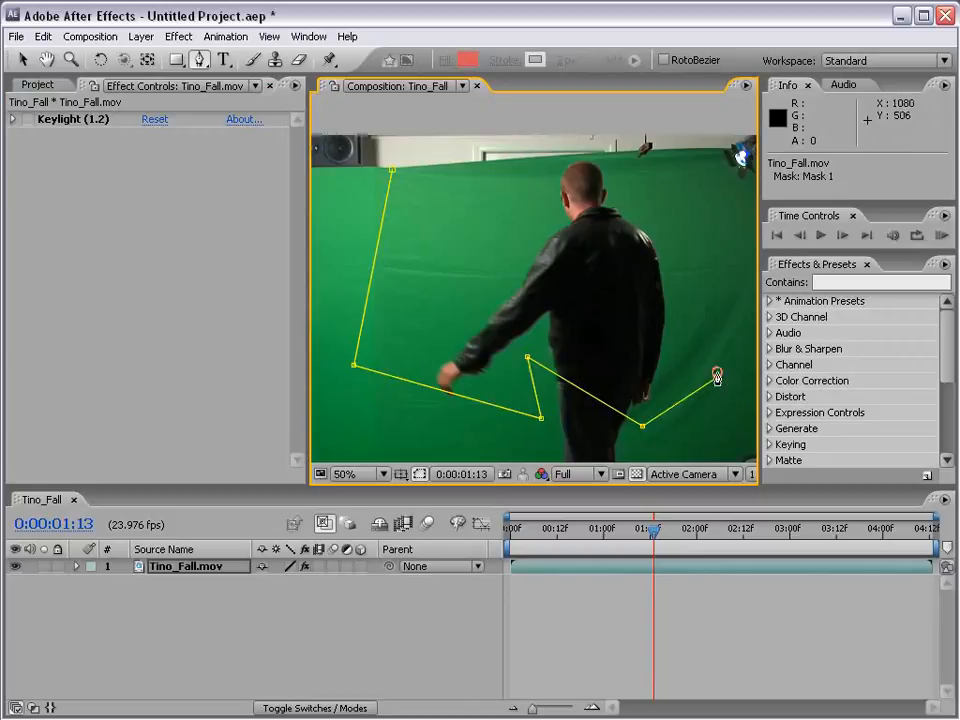
pyautogui.click(707, 247)
pyautogui.click(712, 149)
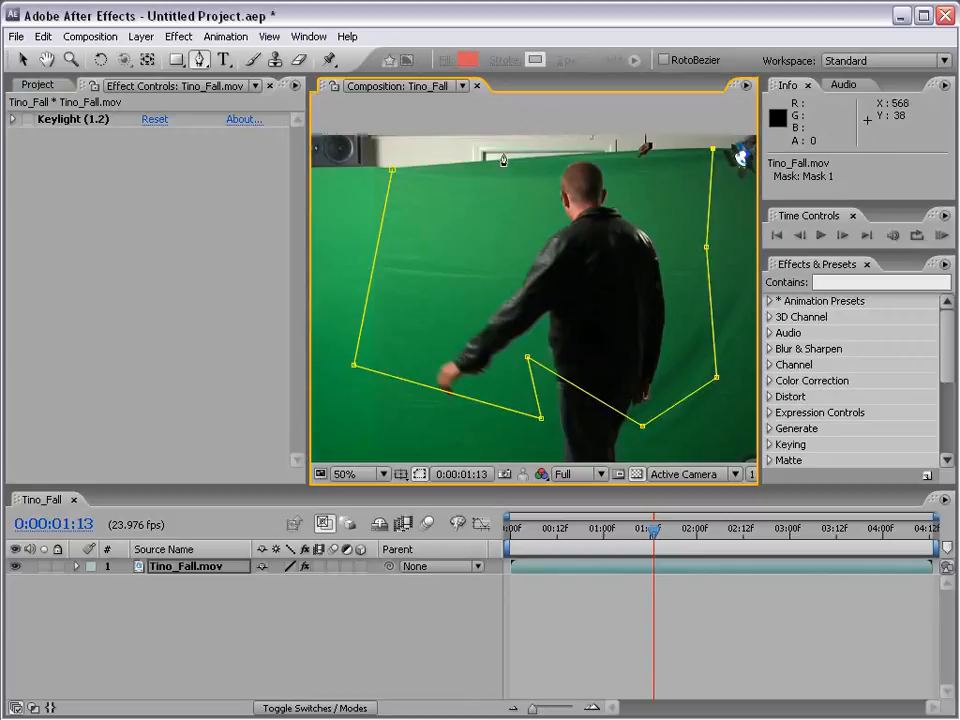
pyautogui.click(392, 170)
pyautogui.click(639, 596)
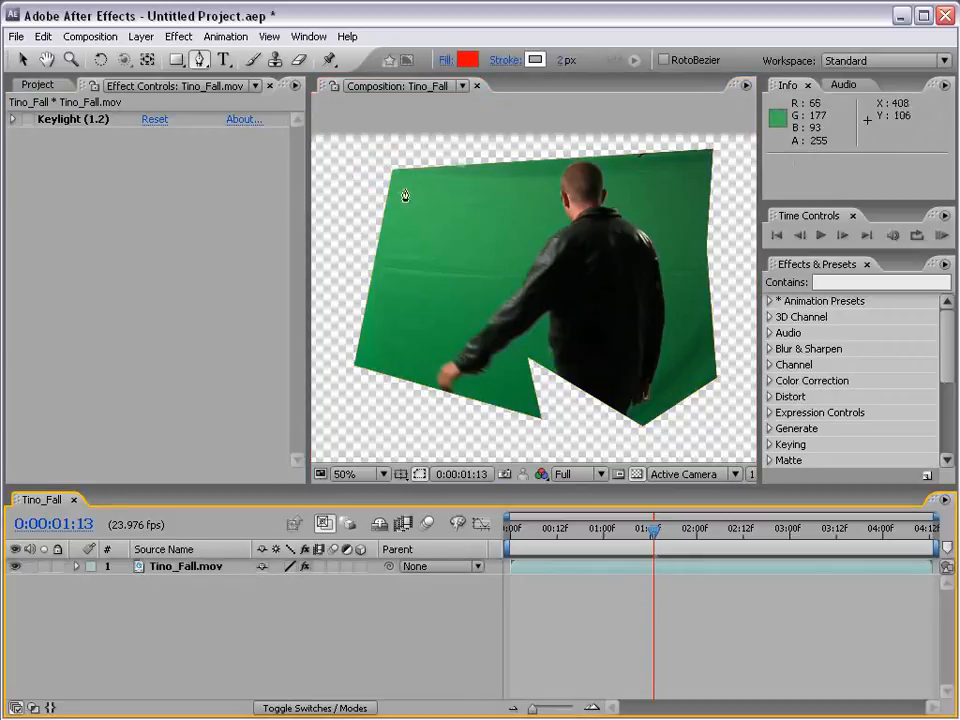
pyautogui.press(',')
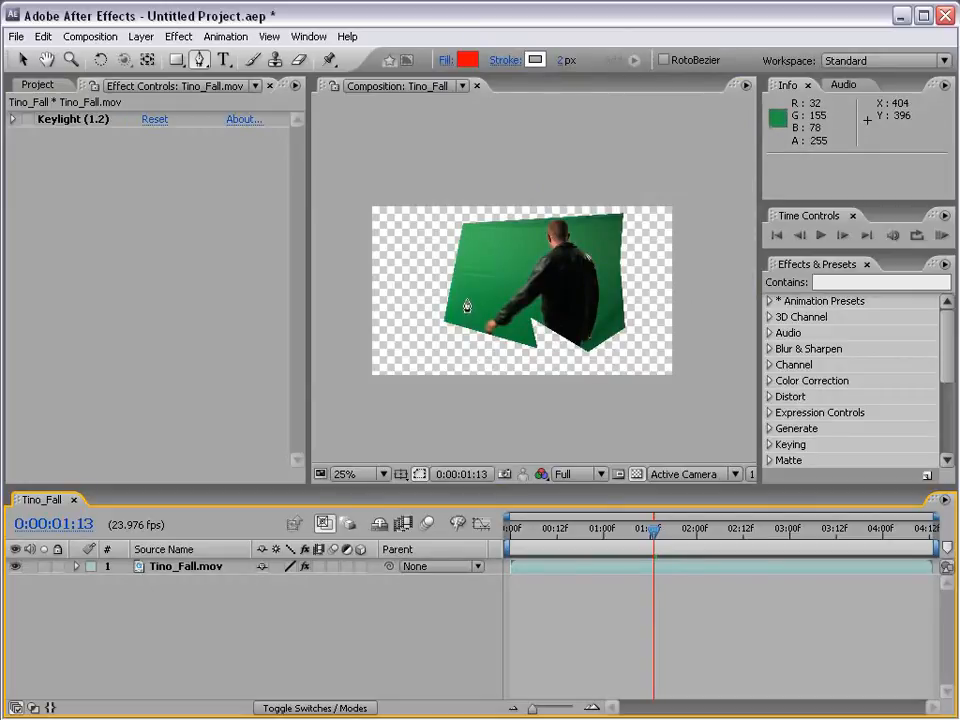
# - Expand Mask 1's properties on the Tino_Fall.mov layer and make the timeline area taller
pyautogui.click(78, 566)
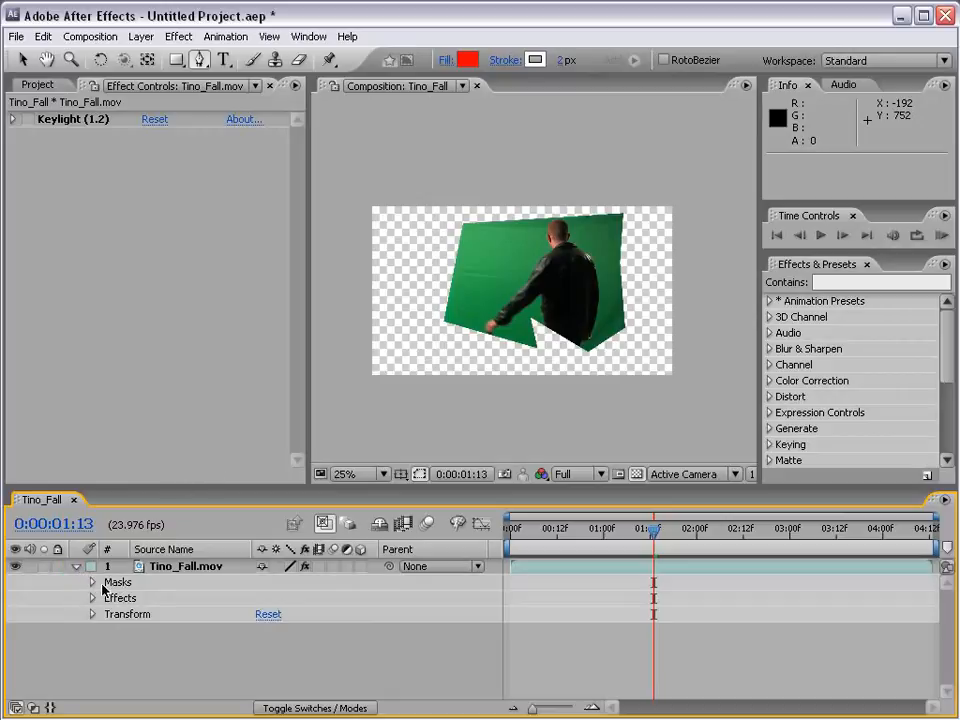
pyautogui.click(93, 585)
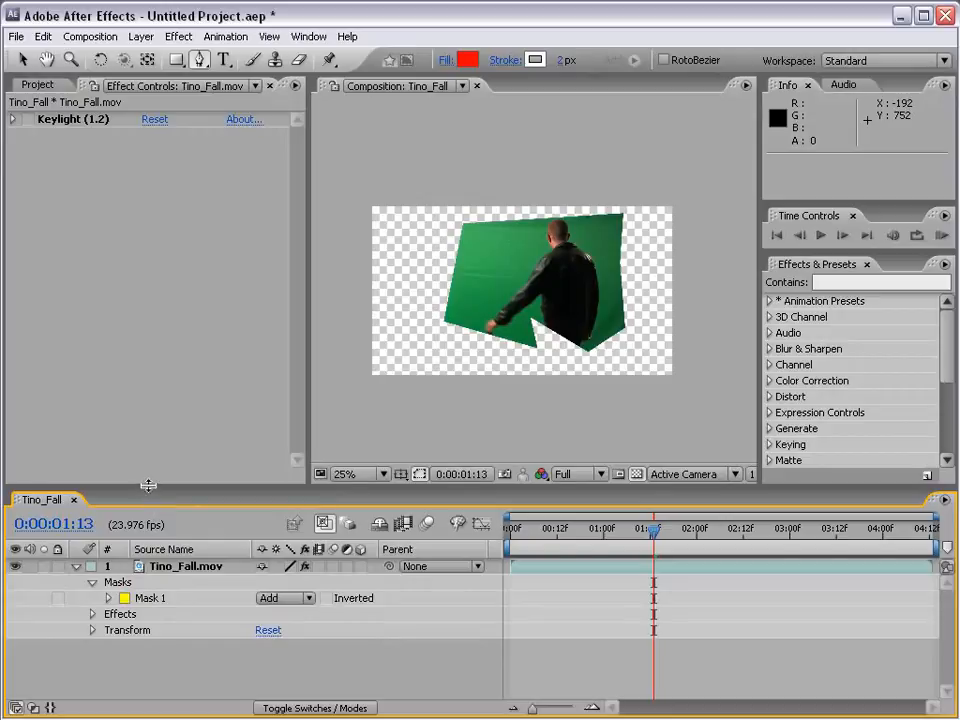
pyautogui.moveTo(146, 486); pyautogui.dragTo(146, 428)
pyautogui.click(109, 538)
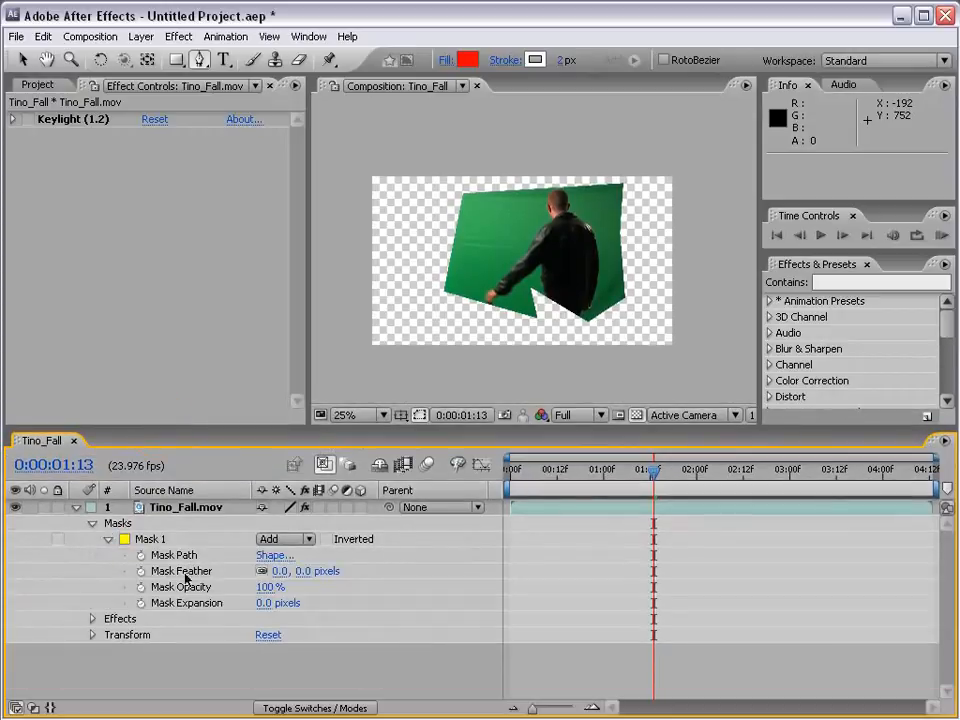
# - Try reshaping Mask 1 by moving its lower-left vertex inward, and undo the move
pyautogui.click(224, 604)
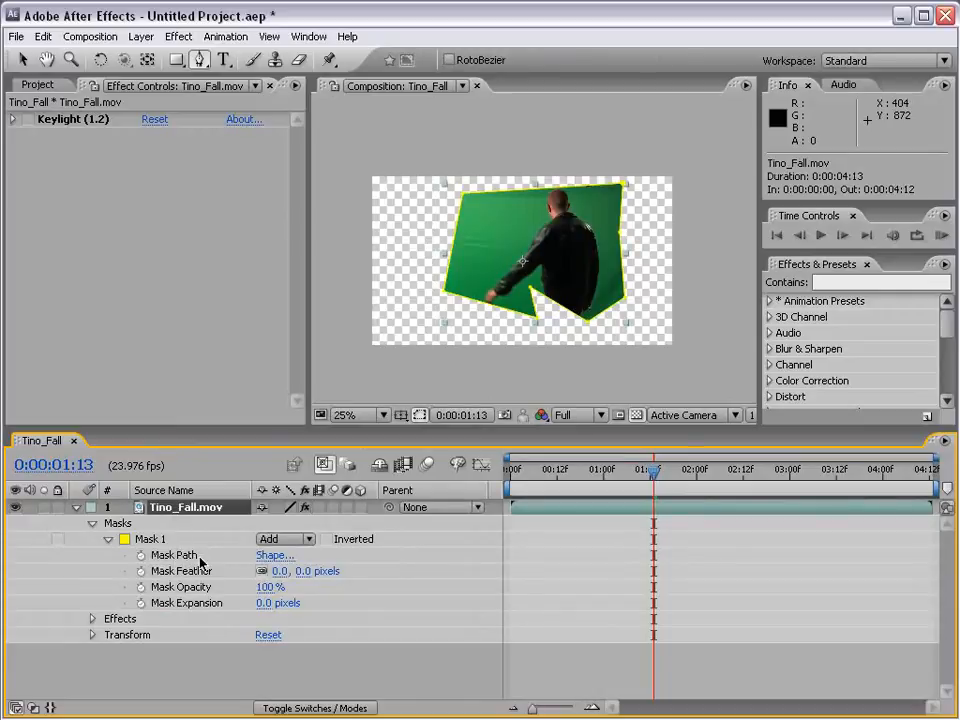
pyautogui.scroll(2, 469, 270)
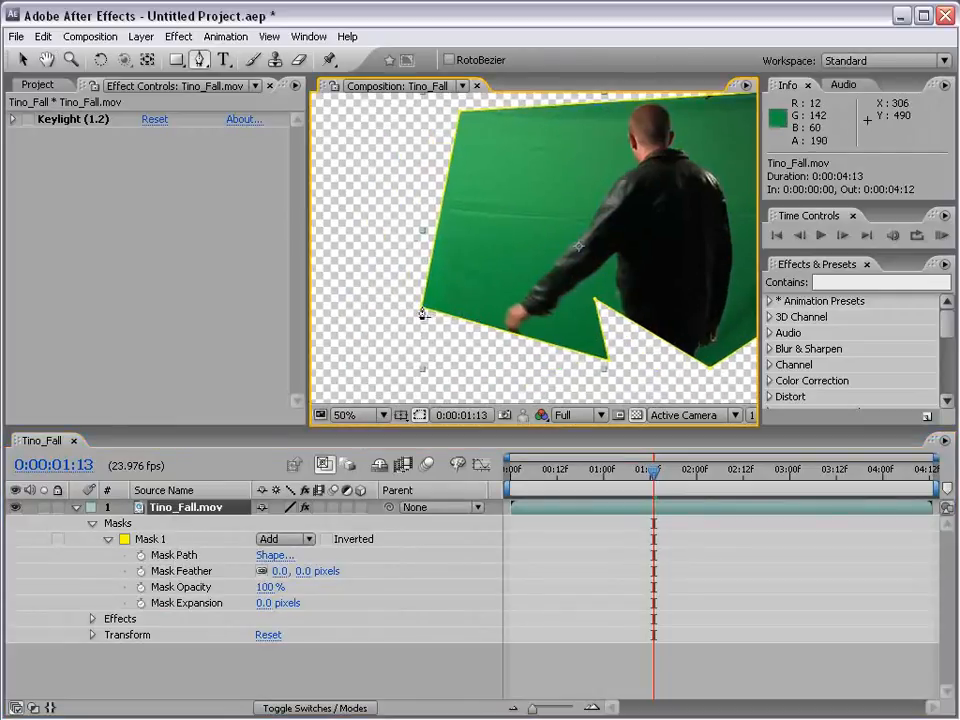
pyautogui.press('v')
pyautogui.moveTo(422, 313); pyautogui.dragTo(452, 282)
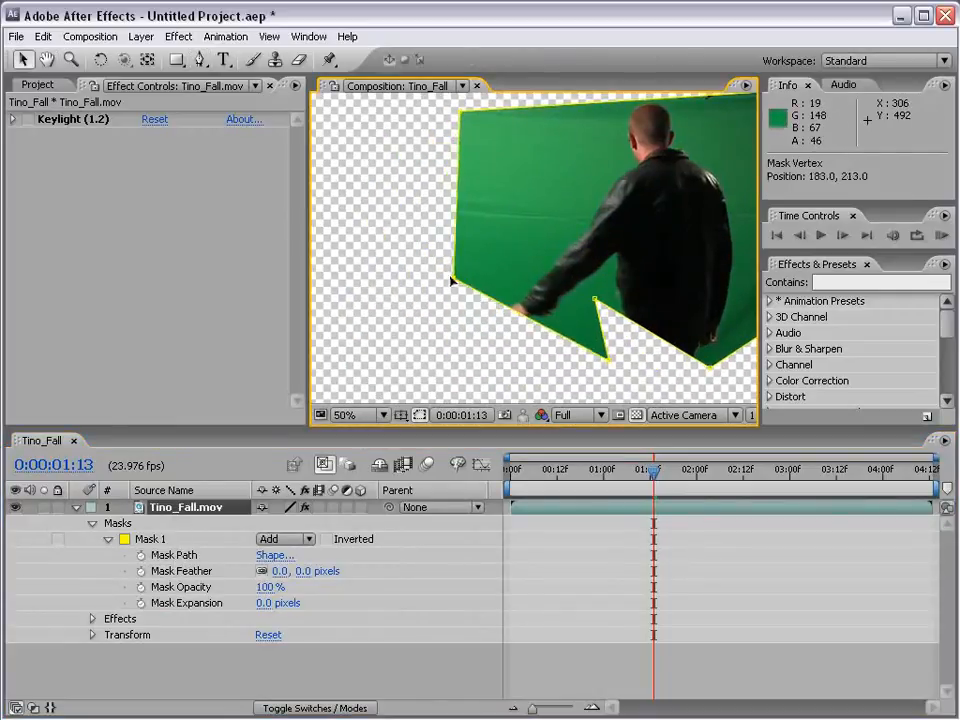
pyautogui.hotkey('ctrl', 'z')
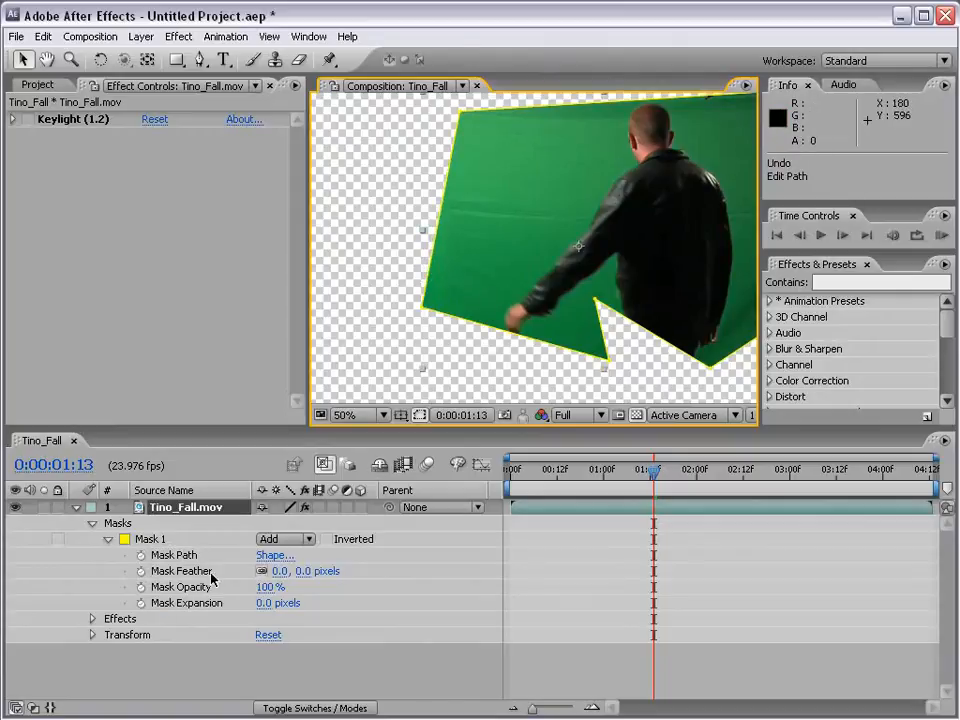
# - Set Mask 1's Mask Feather to 58 pixels and deselect the mask to view its softened edges
pyautogui.moveTo(276, 571); pyautogui.dragTo(408, 573)
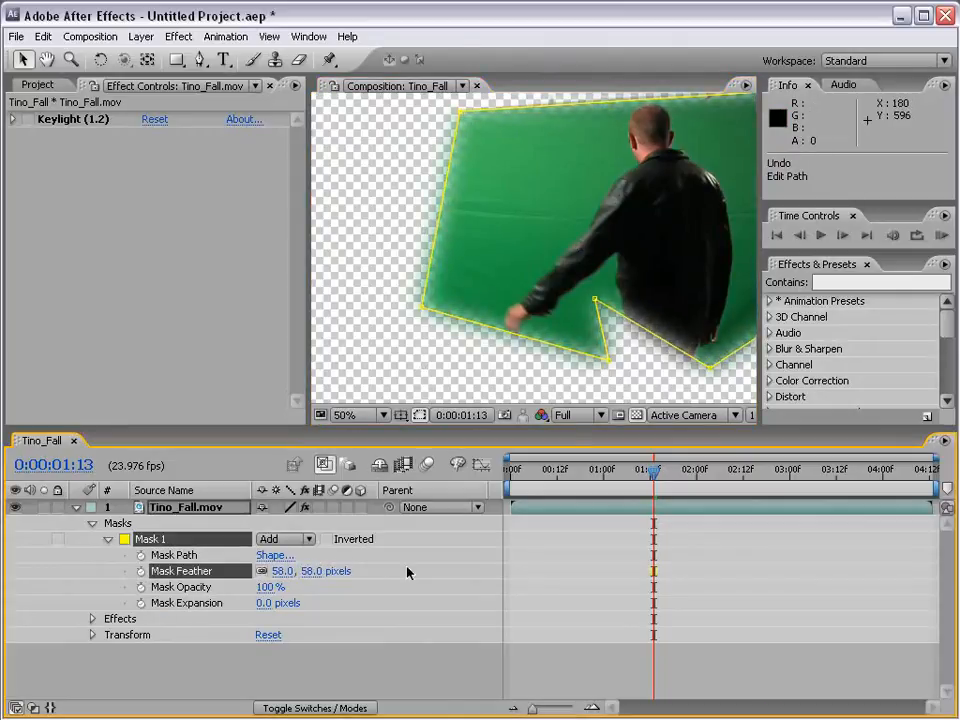
pyautogui.click(553, 583)
pyautogui.press('space')
pyautogui.moveTo(652, 231); pyautogui.dragTo(559, 264)
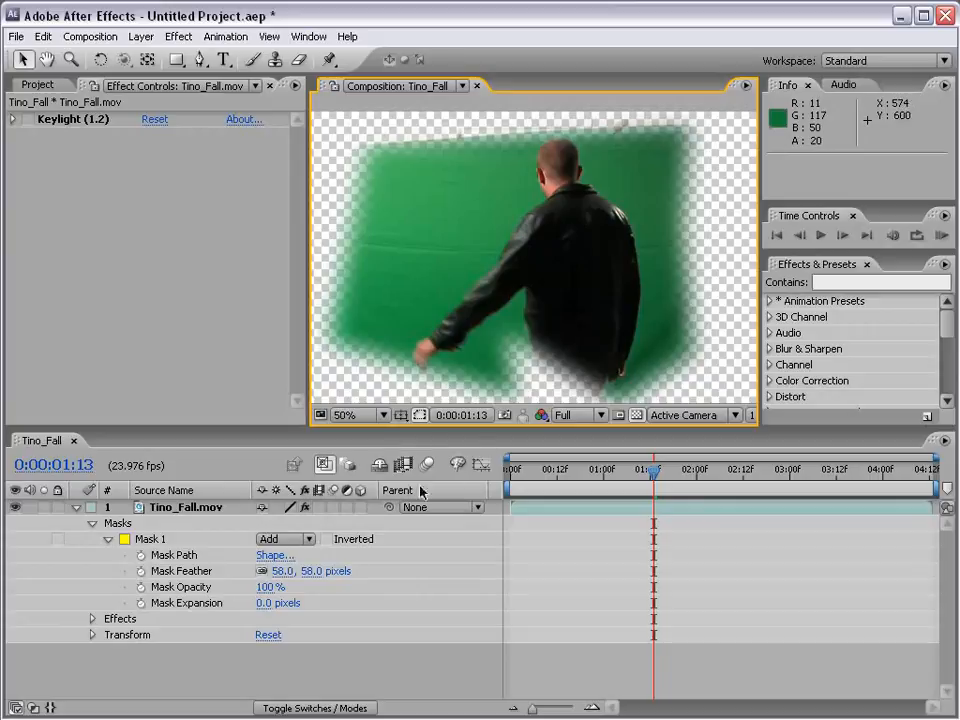
# - Try a Mask Expansion of -93 pixels on Mask 1, and undo the change
pyautogui.moveTo(270, 603); pyautogui.dragTo(165, 604)
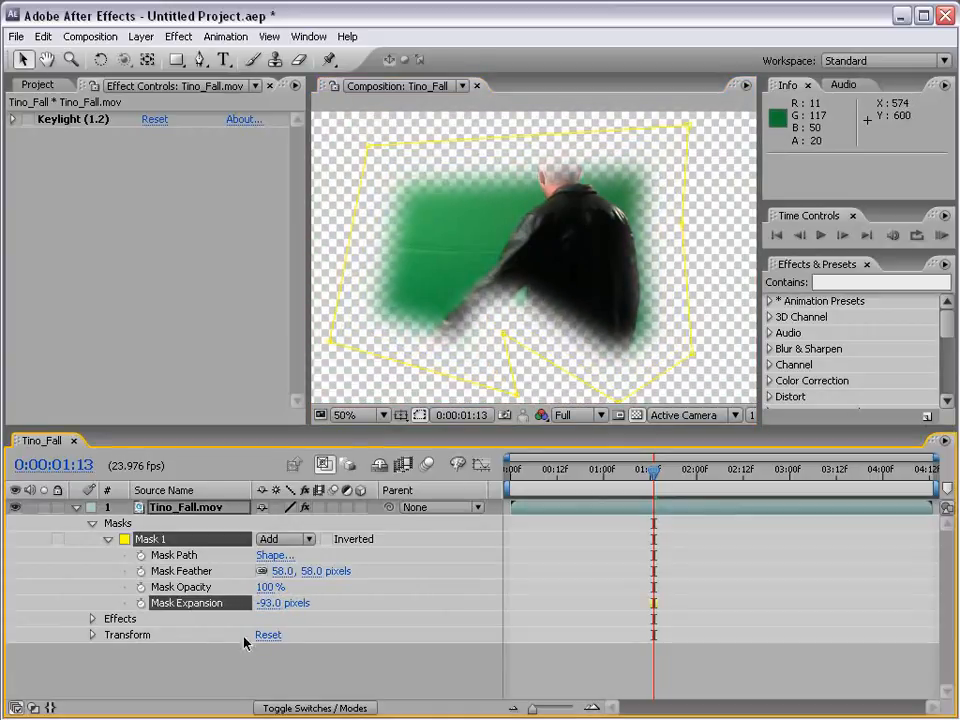
pyautogui.hotkey('ctrl', 'z')
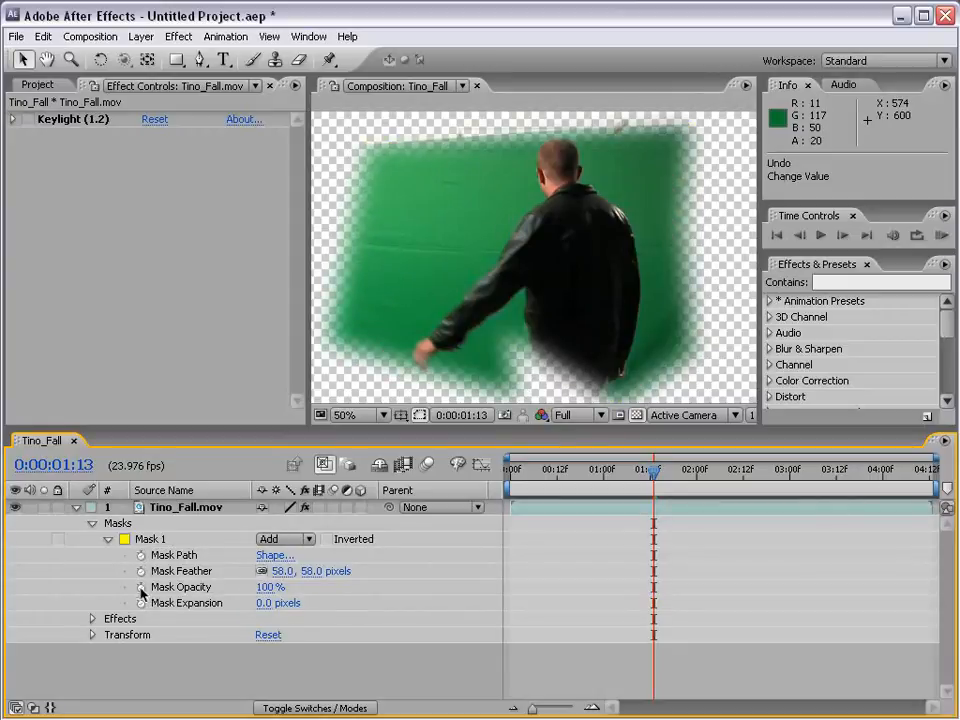
# - Animate Mask 1's path by keyframing it at 0:00:00:15, reshaping its vertices around the actor at 0:00:01:00, and scrubbing between the keyframes
pyautogui.moveTo(553, 485)
pyautogui.mouseDown()
pyautogui.moveTo(534, 484)
pyautogui.moveTo(568, 487)
pyautogui.mouseUp()
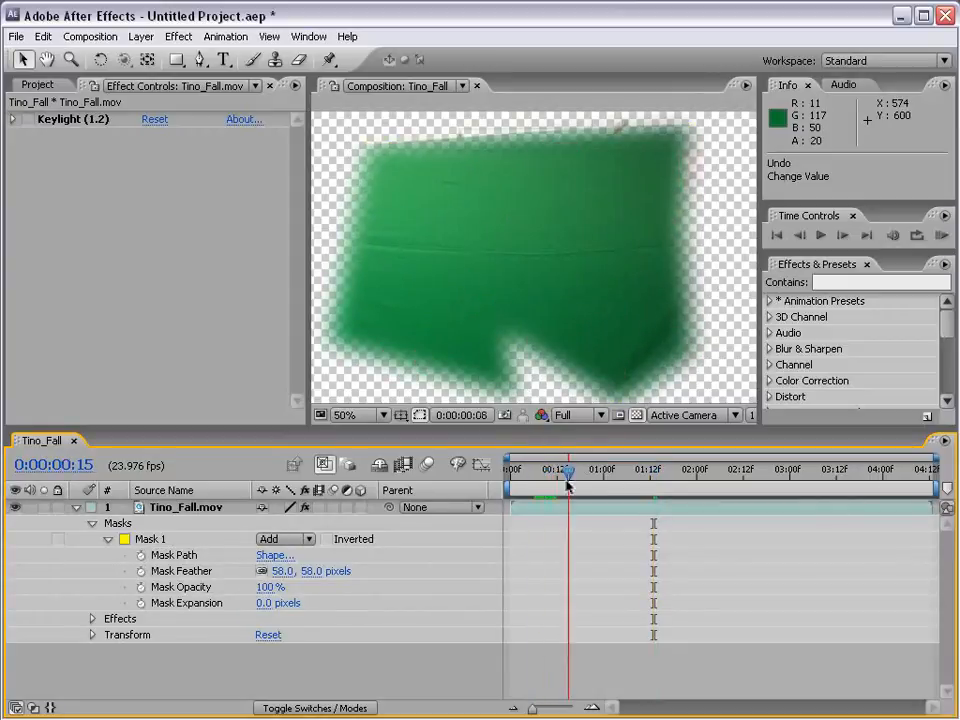
pyautogui.click(141, 555)
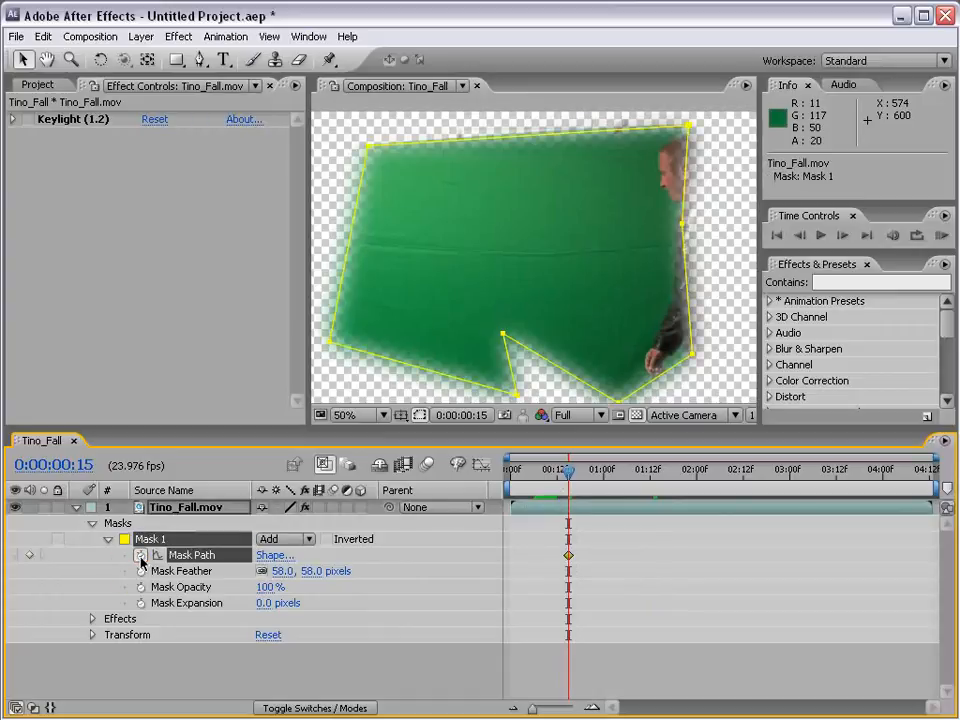
pyautogui.moveTo(589, 484)
pyautogui.mouseDown()
pyautogui.moveTo(581, 484)
pyautogui.moveTo(603, 484)
pyautogui.mouseUp()
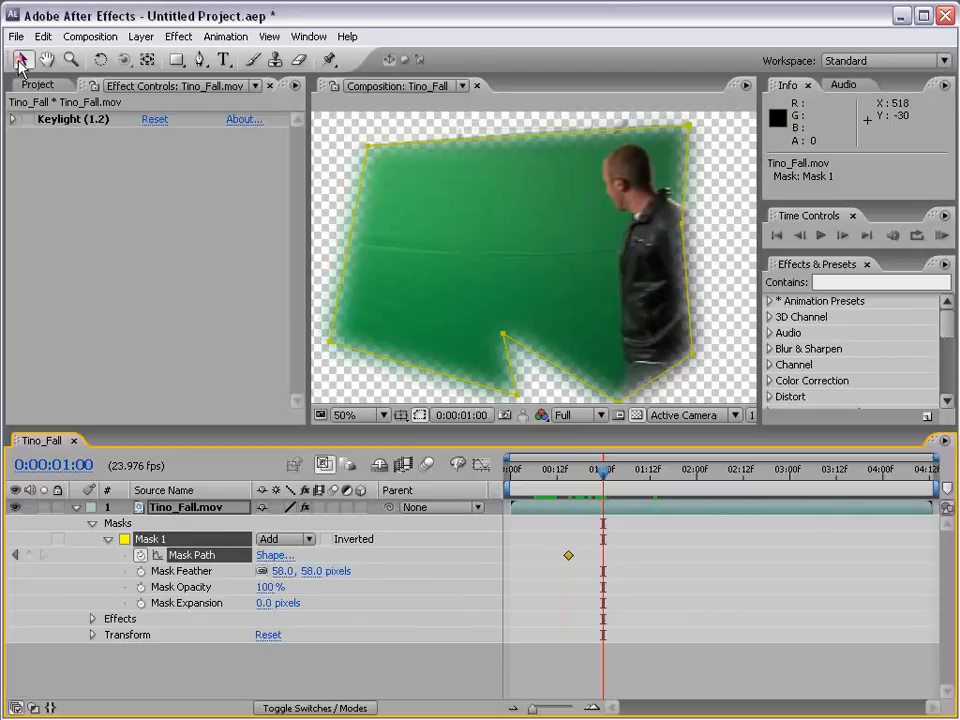
pyautogui.click(368, 150)
pyautogui.moveTo(369, 146); pyautogui.dragTo(340, 124)
pyautogui.moveTo(502, 336); pyautogui.dragTo(568, 387)
pyautogui.scroll(-1, 560, 328)
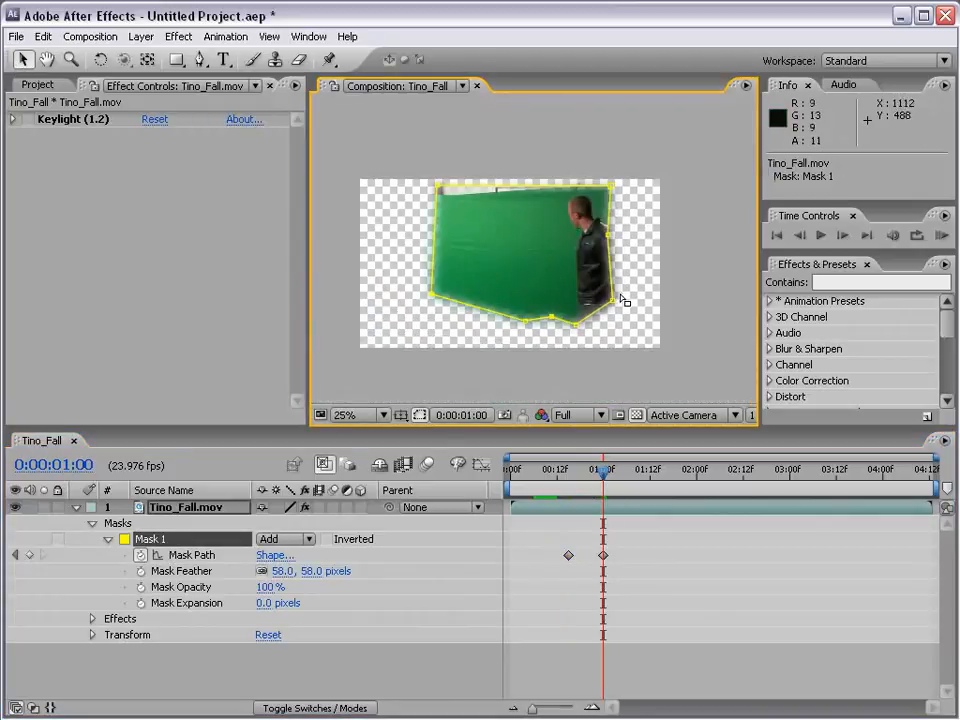
pyautogui.moveTo(612, 303); pyautogui.dragTo(634, 304)
pyautogui.moveTo(604, 469)
pyautogui.mouseDown()
pyautogui.moveTo(567, 474)
pyautogui.moveTo(597, 476)
pyautogui.mouseUp()
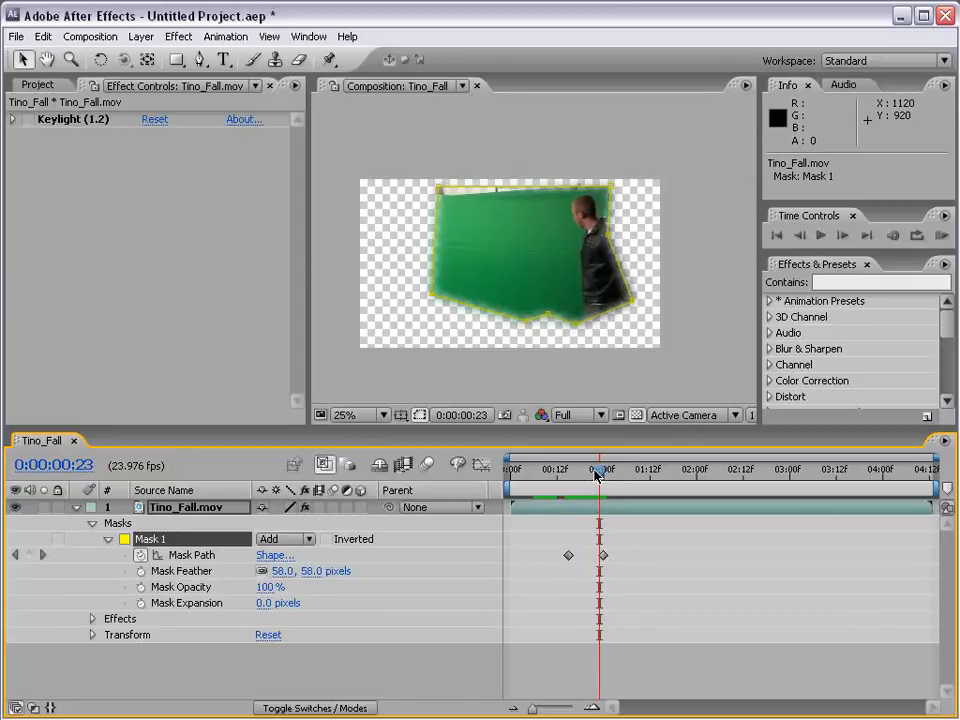
# - Delete Mask 1 from the Tino_Fall.mov layer and turn the Keylight effect back on
pyautogui.click(572, 649)
pyautogui.click(155, 540)
pyautogui.press('Delete')
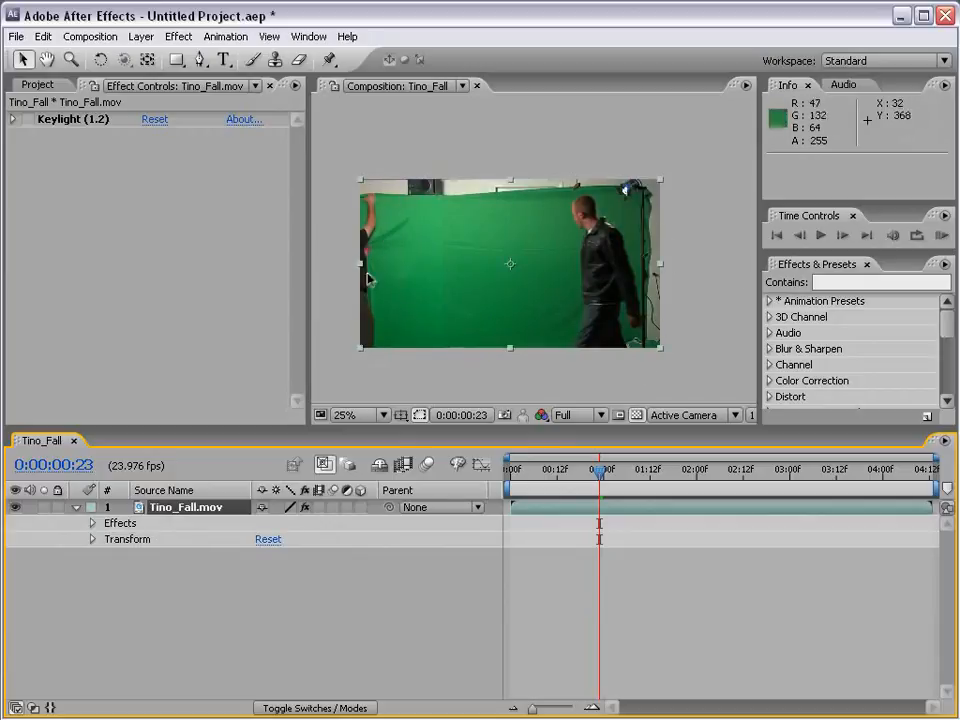
pyautogui.click(28, 121)
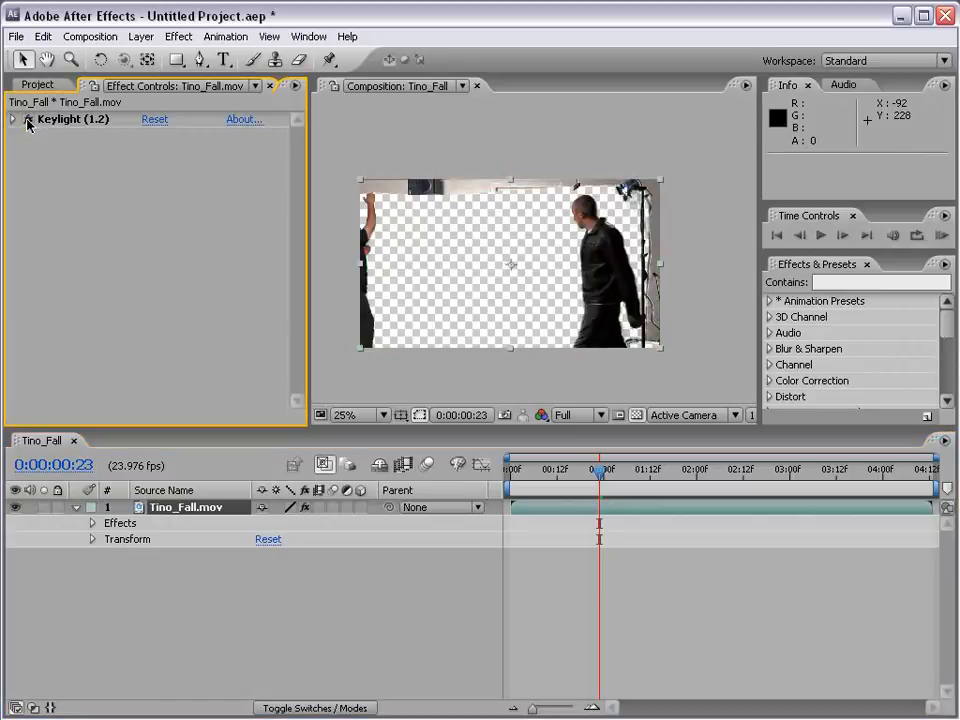
# - At 0:00:01:14, start a Pen mask on Tino_Fall.mov below the frame behind the actor and trace upward inside the light stand
pyautogui.click(200, 59)
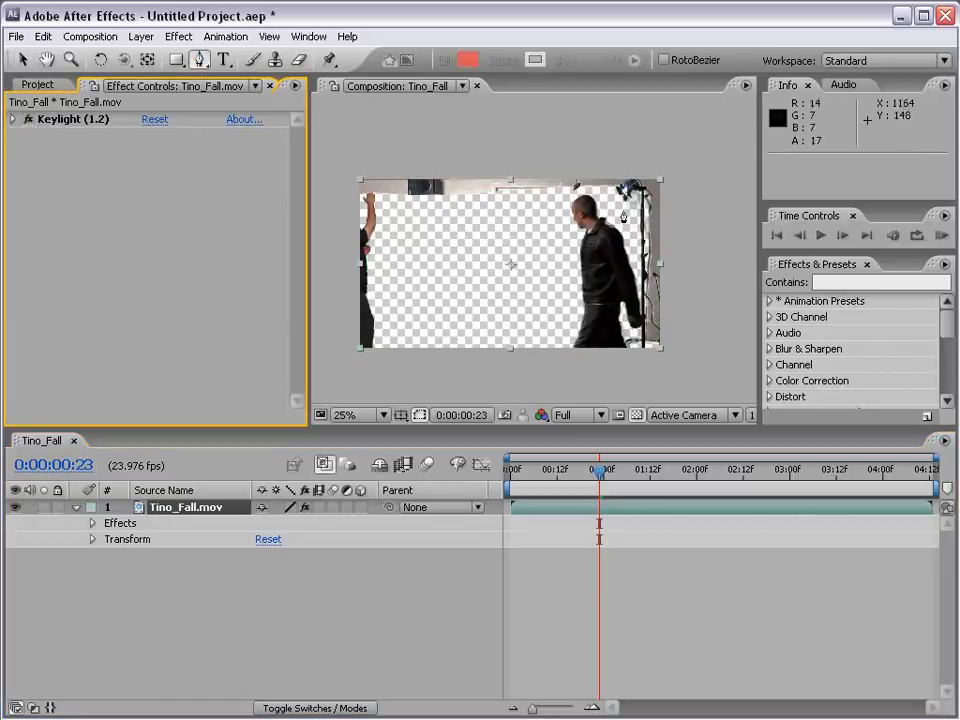
pyautogui.moveTo(639, 470); pyautogui.dragTo(658, 474)
pyautogui.scroll(1, 622, 380)
pyautogui.press('space')
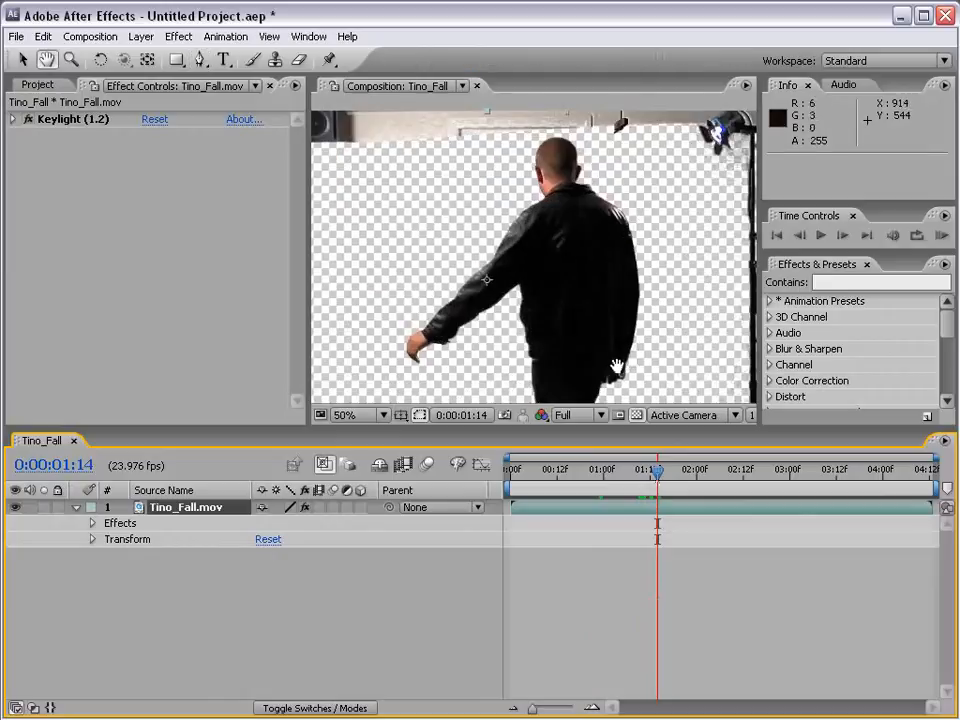
pyautogui.moveTo(617, 367); pyautogui.dragTo(588, 270)
pyautogui.click(641, 375)
pyautogui.click(661, 332)
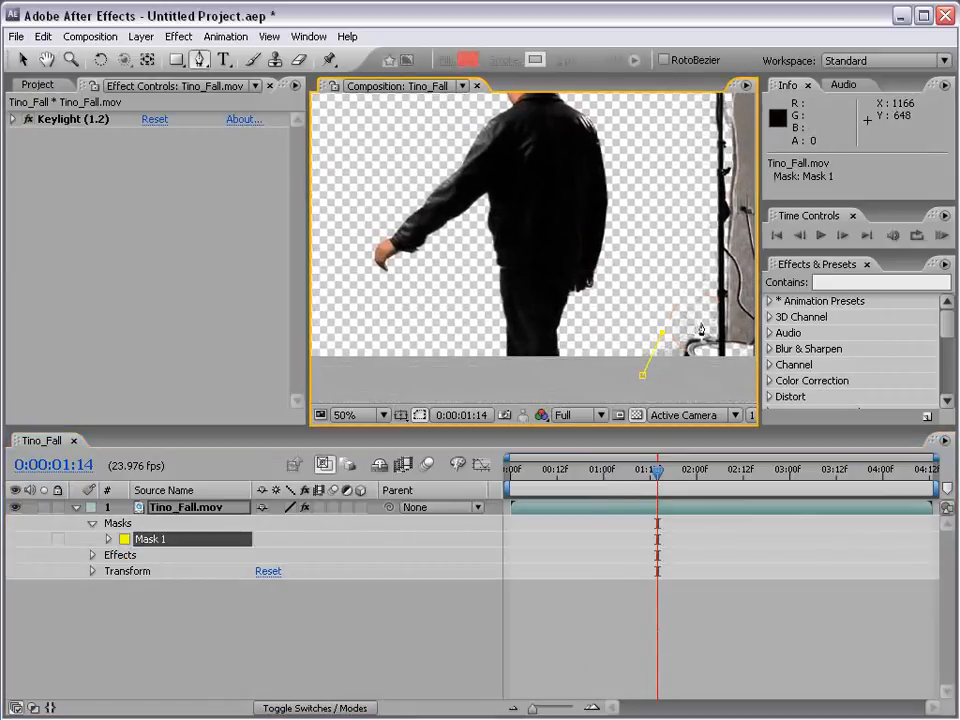
pyautogui.press('space')
pyautogui.moveTo(698, 208); pyautogui.dragTo(692, 306)
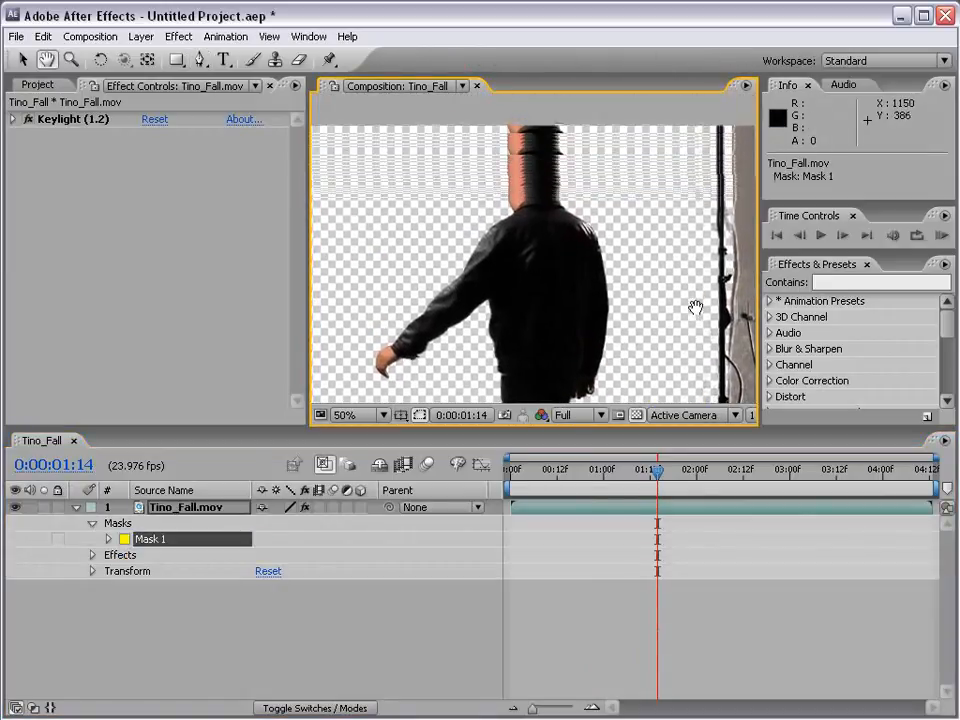
pyautogui.click(690, 196)
pyautogui.click(638, 141)
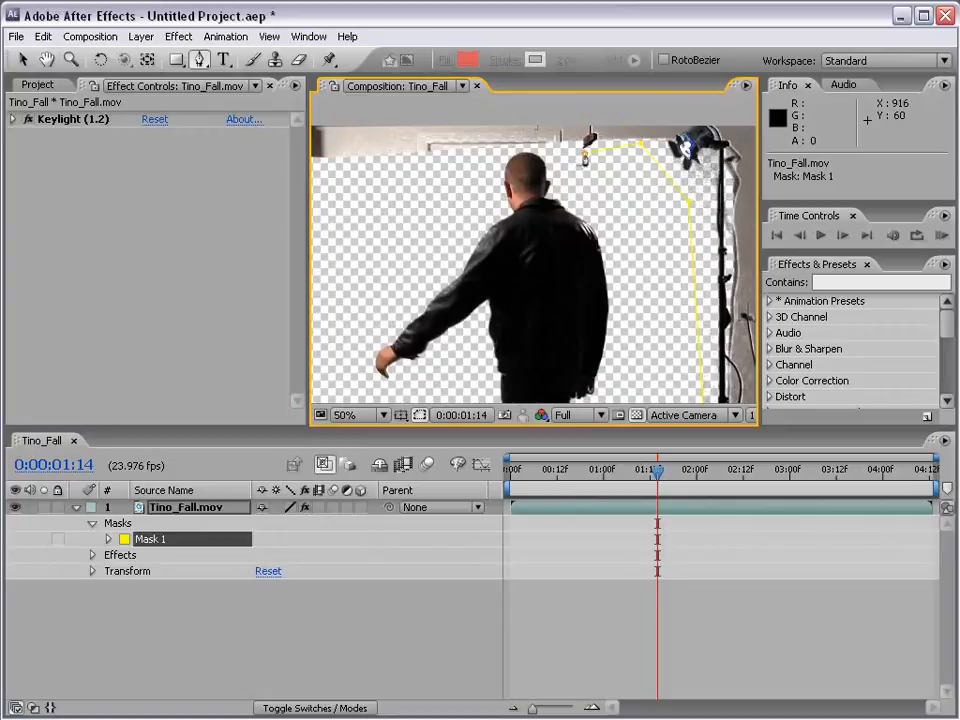
# - Continue the mask above the actor's head and down inside the helper holding the screen, close it below the frame, and deselect it
pyautogui.click(557, 145)
pyautogui.scroll(-2, 440, 199)
pyautogui.moveTo(480, 231); pyautogui.dragTo(505, 219)
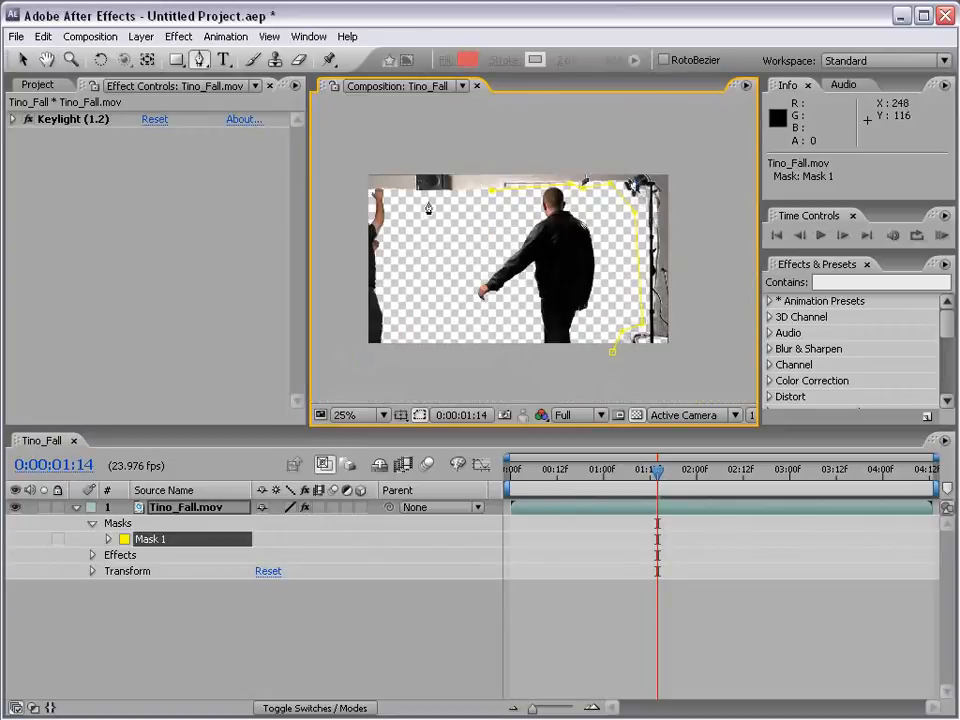
pyautogui.click(393, 348)
pyautogui.click(613, 357)
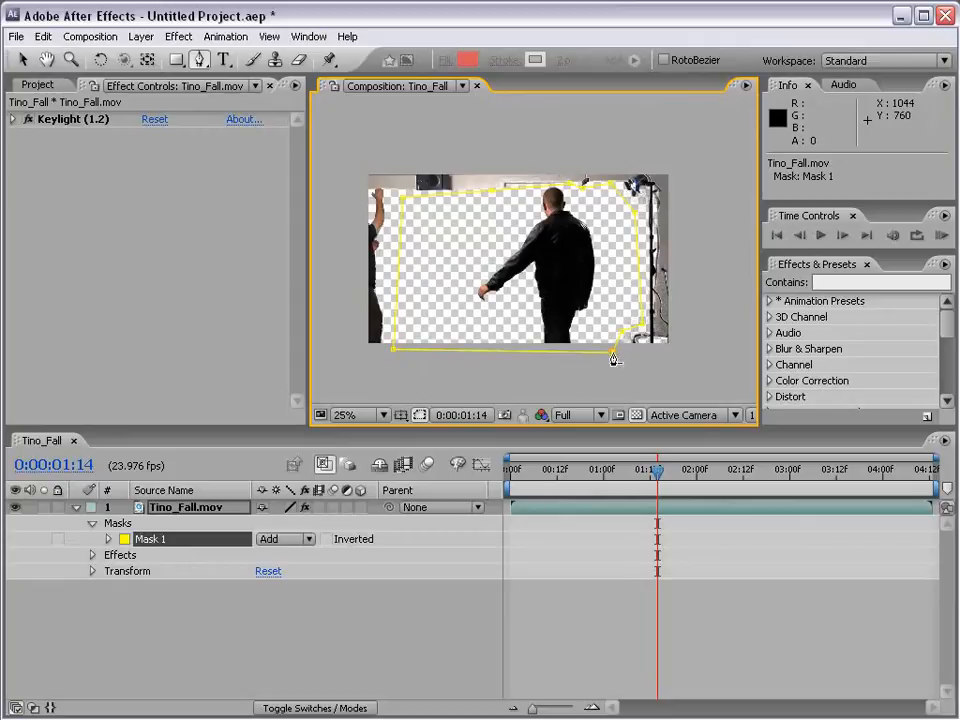
pyautogui.press('v')
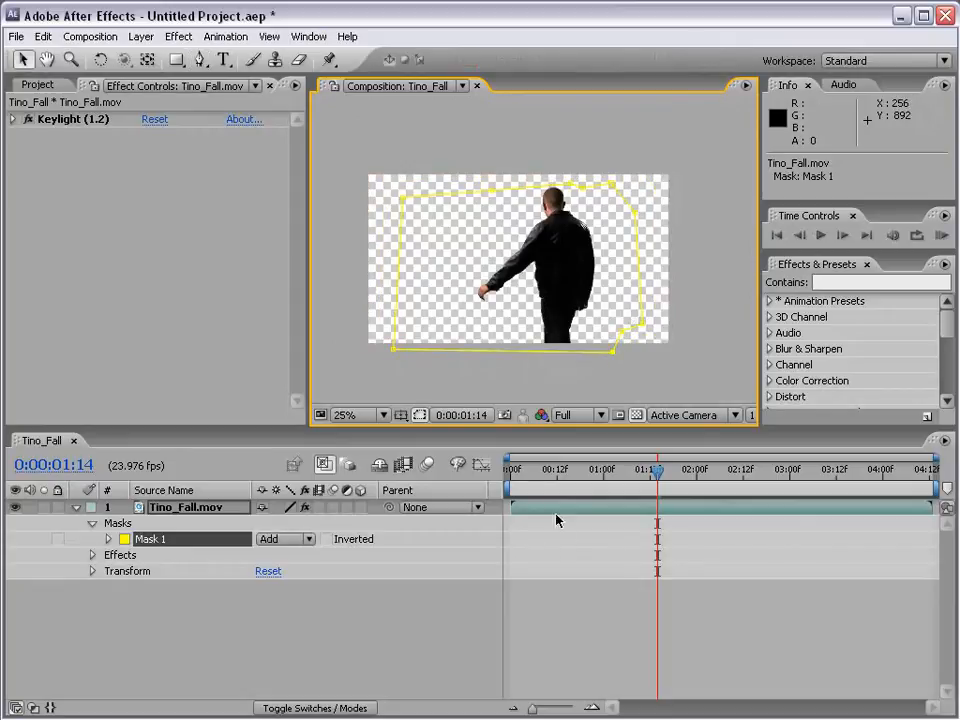
pyautogui.click(503, 536)
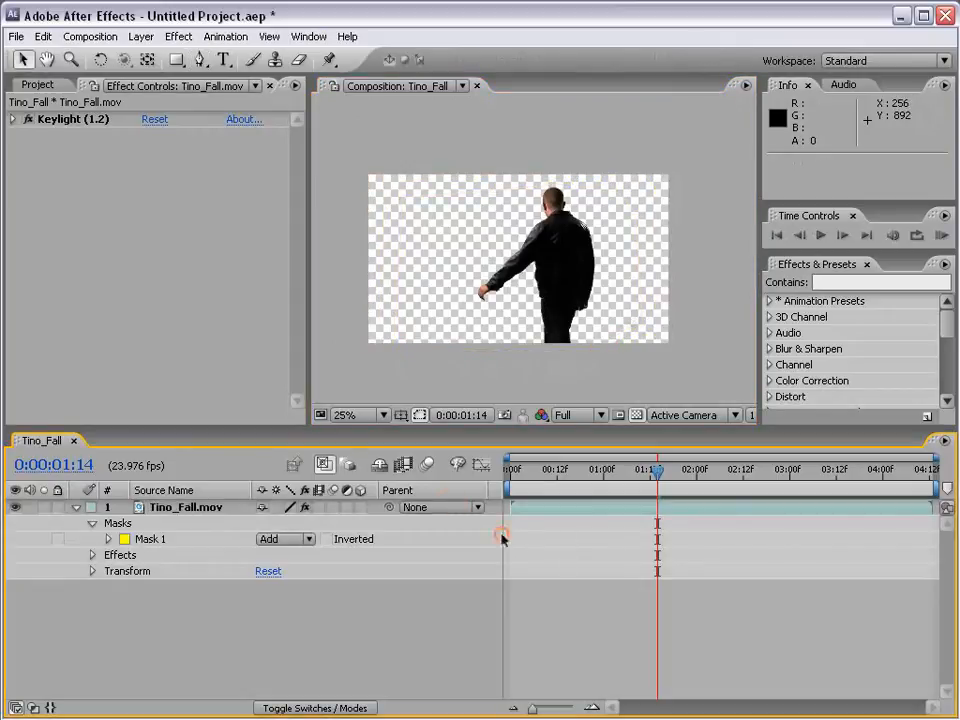
pyautogui.click(606, 510)
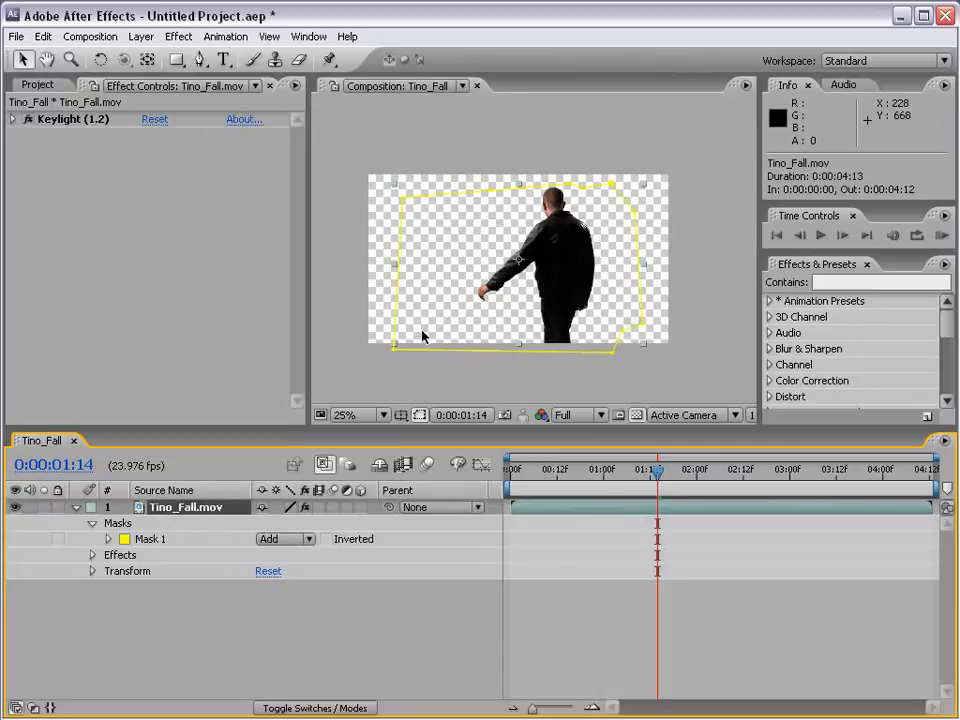
pyautogui.click(560, 388)
pyautogui.press('g')
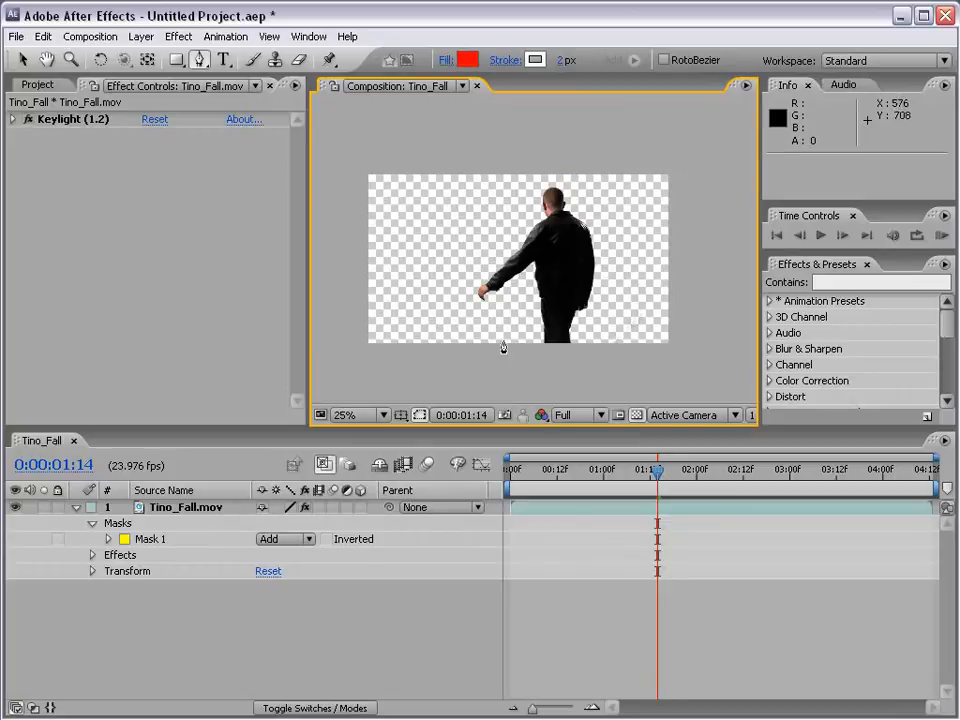
# - Add Explosion_01.mov from the Action Movie Essentials Explosions folder to the Tino_Fall composition, beneath the Tino_Fall.mov layer
pyautogui.click(38, 86)
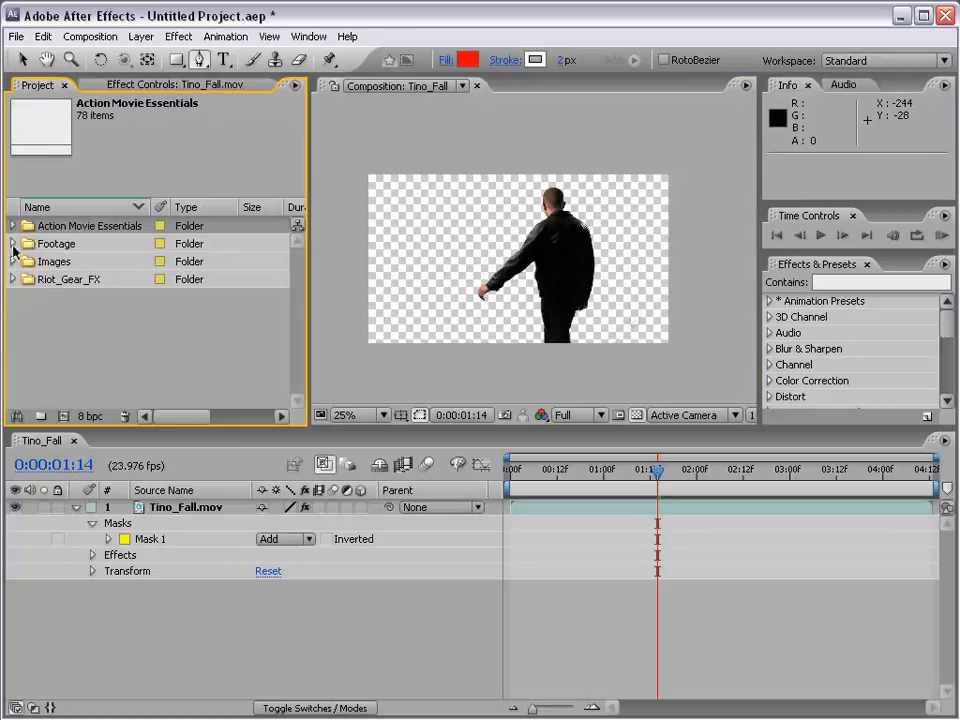
pyautogui.click(13, 226)
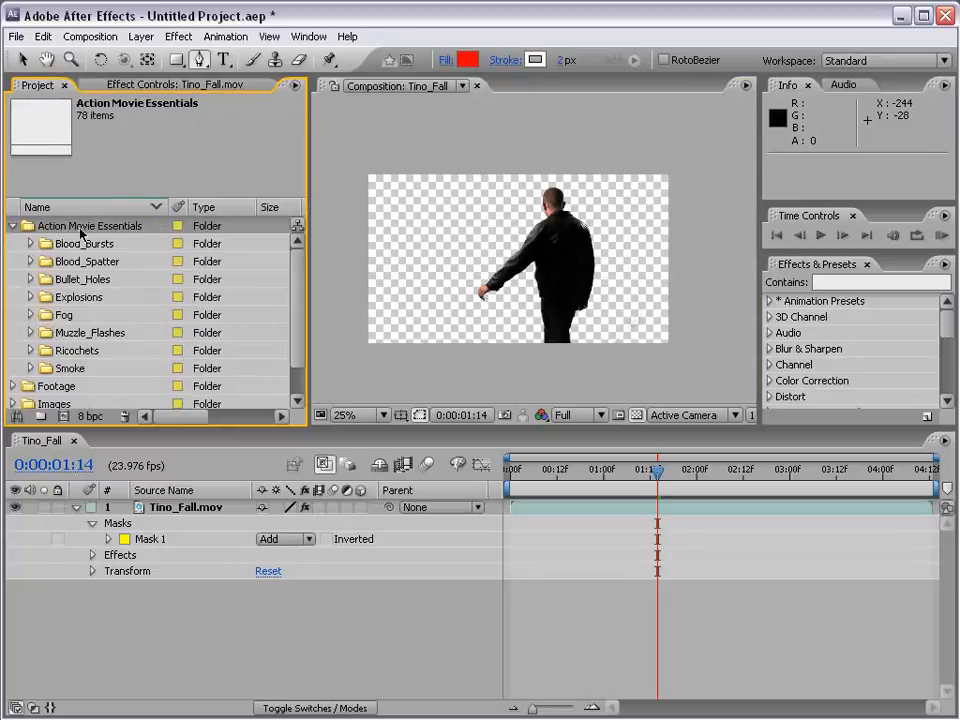
pyautogui.click(30, 297)
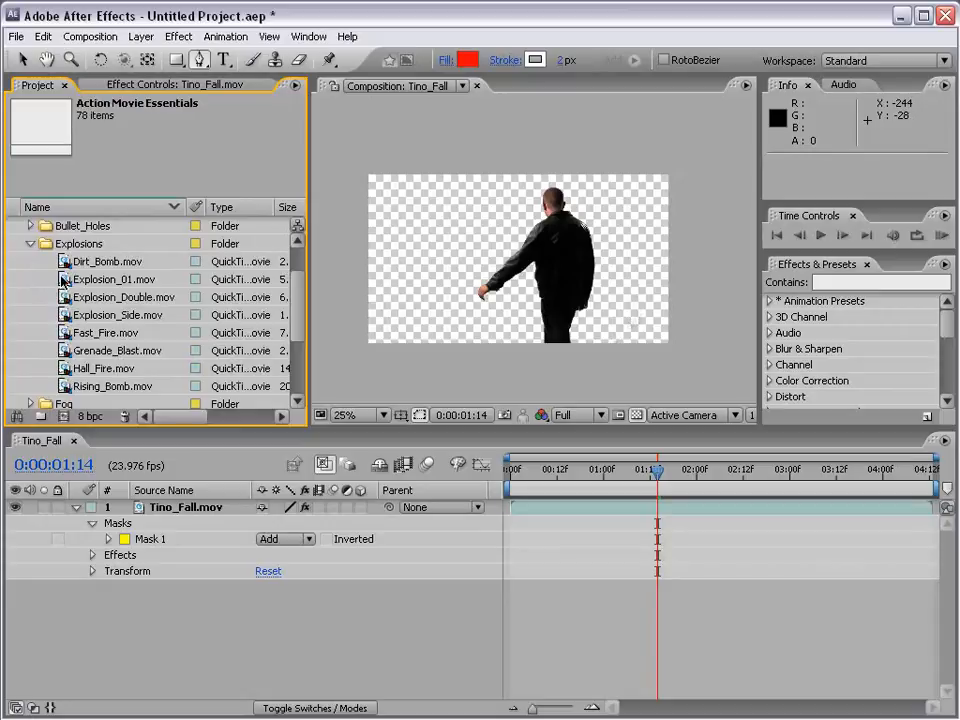
pyautogui.moveTo(62, 283); pyautogui.dragTo(555, 591)
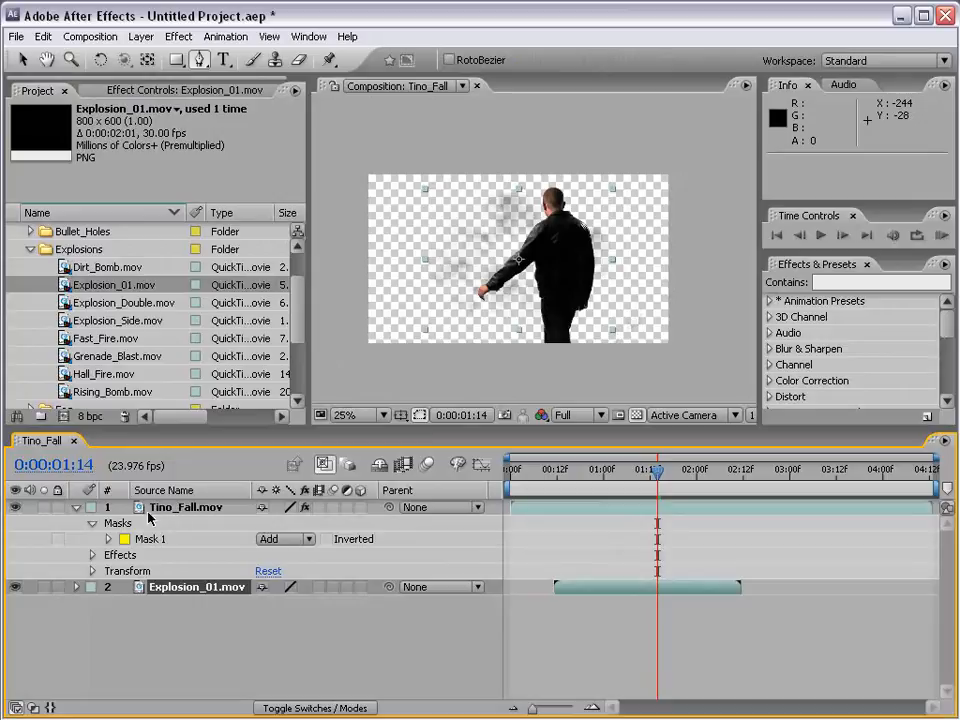
# - Shift the Explosion_01.mov layer to start at 0:00:02:23 and scale it to 325% behind the actor
pyautogui.moveTo(657, 470); pyautogui.dragTo(795, 478)
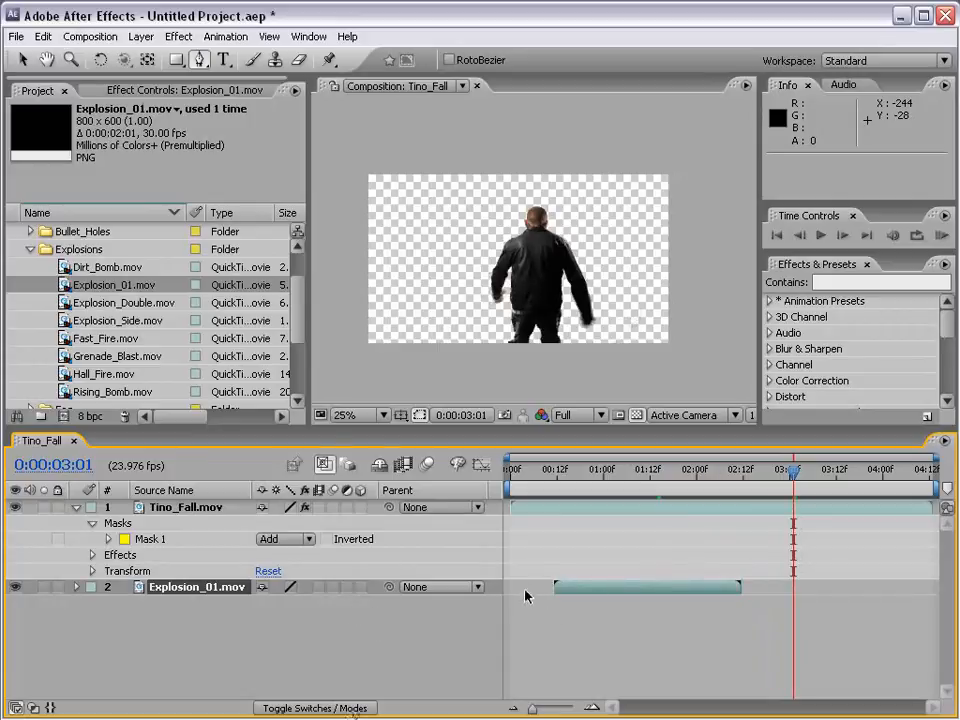
pyautogui.moveTo(567, 592); pyautogui.dragTo(812, 592)
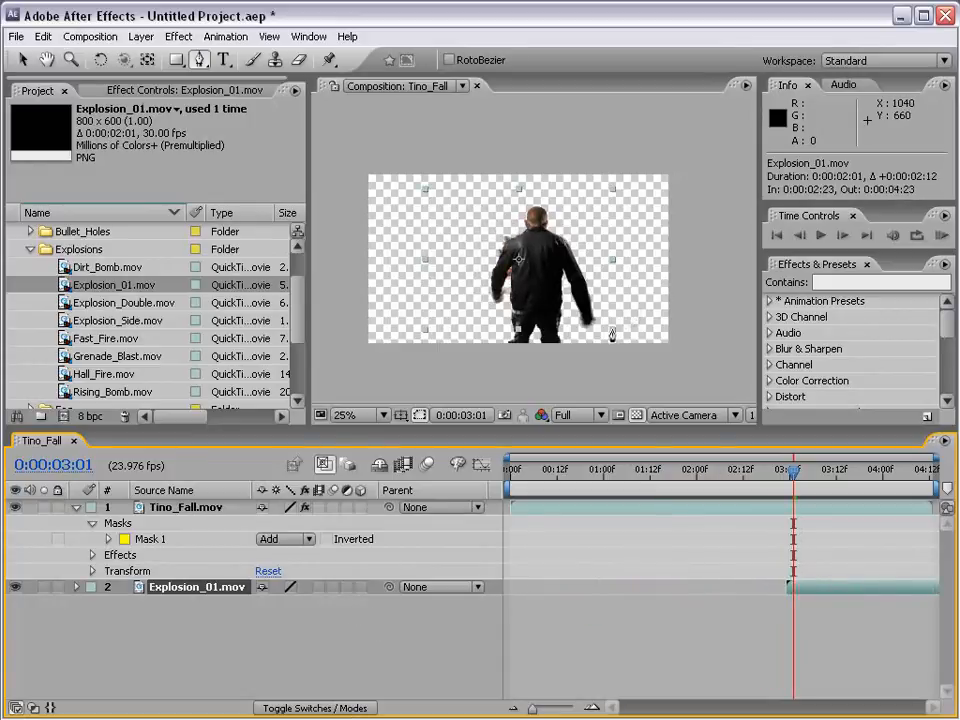
pyautogui.press('v')
pyautogui.moveTo(617, 332); pyautogui.dragTo(828, 494)
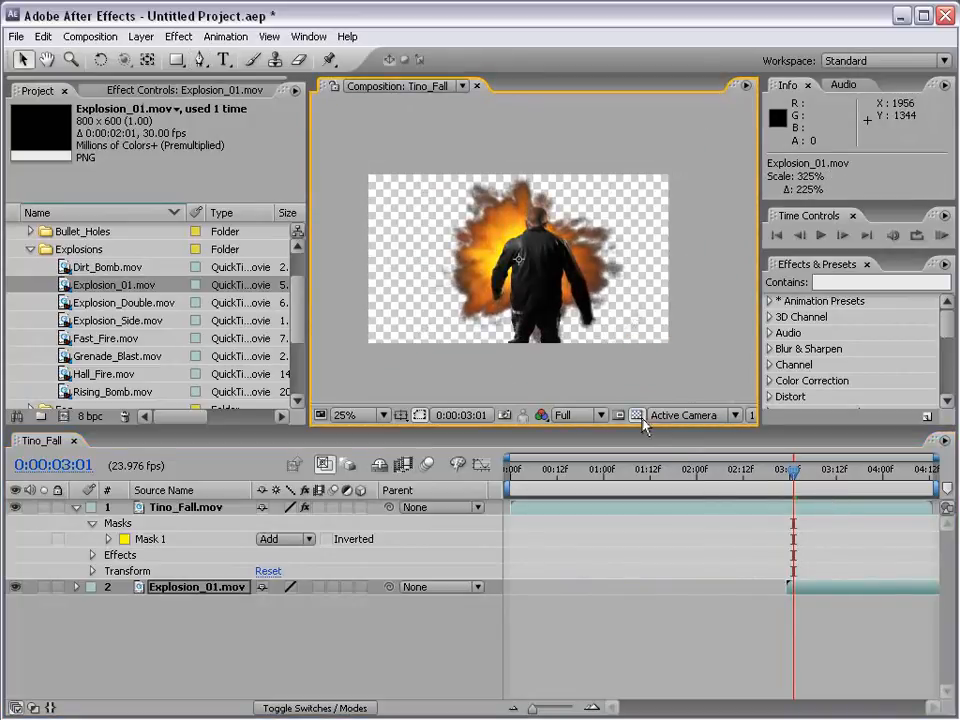
# - Turn off the transparency grid, scrub the explosion from 0:00:02:22 to 0:00:03:09, and collapse Tino_Fall.mov's properties
pyautogui.click(636, 414)
pyautogui.click(784, 482)
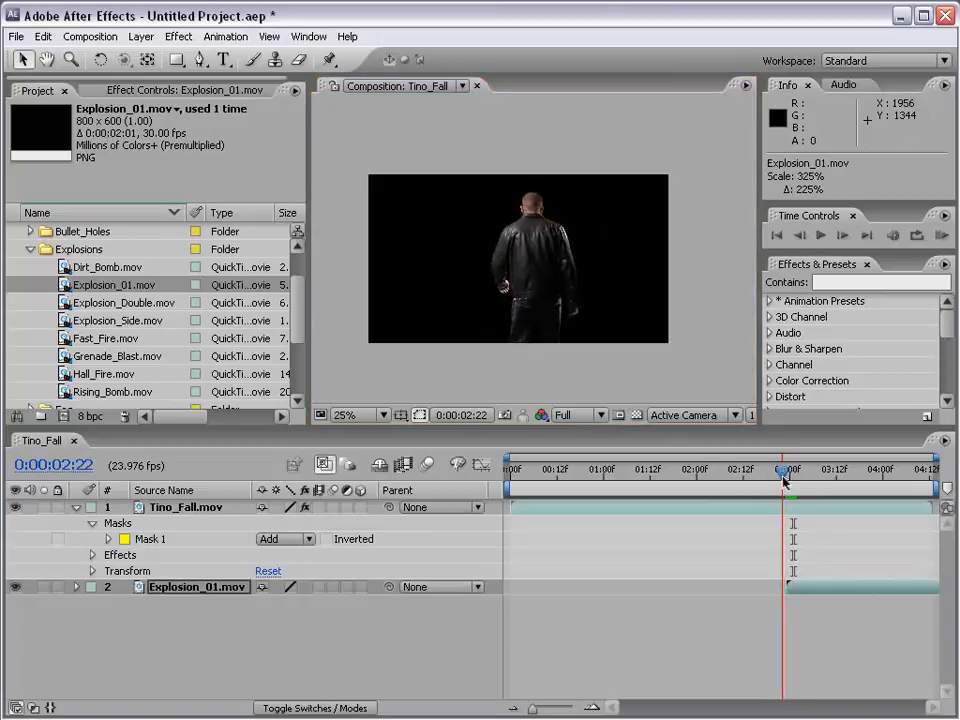
pyautogui.moveTo(784, 482); pyautogui.dragTo(827, 481)
pyautogui.press('.')
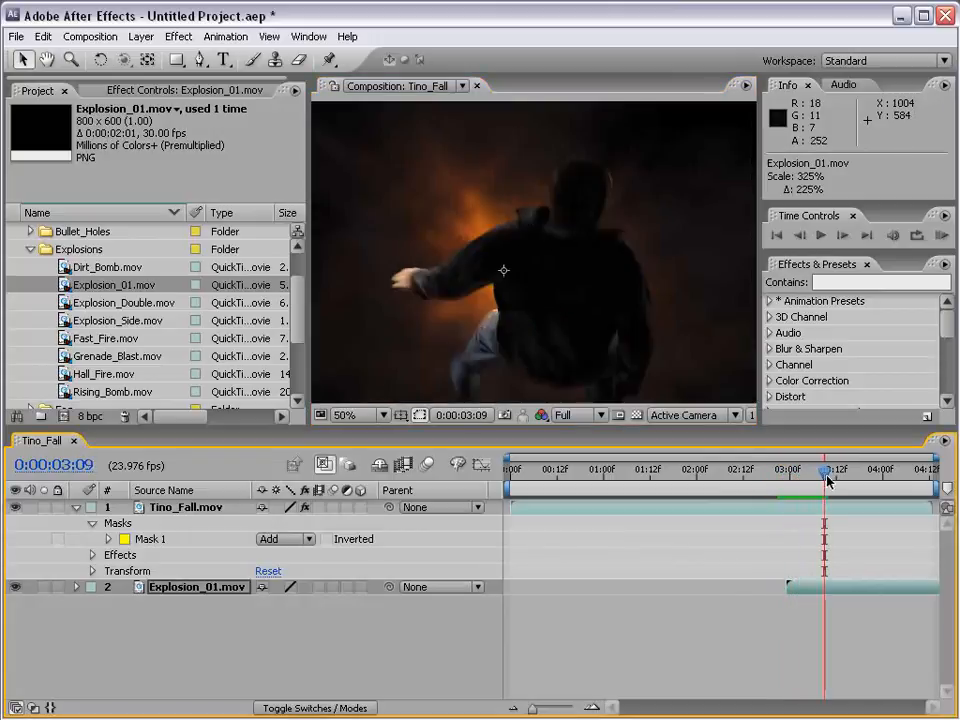
pyautogui.press(',')
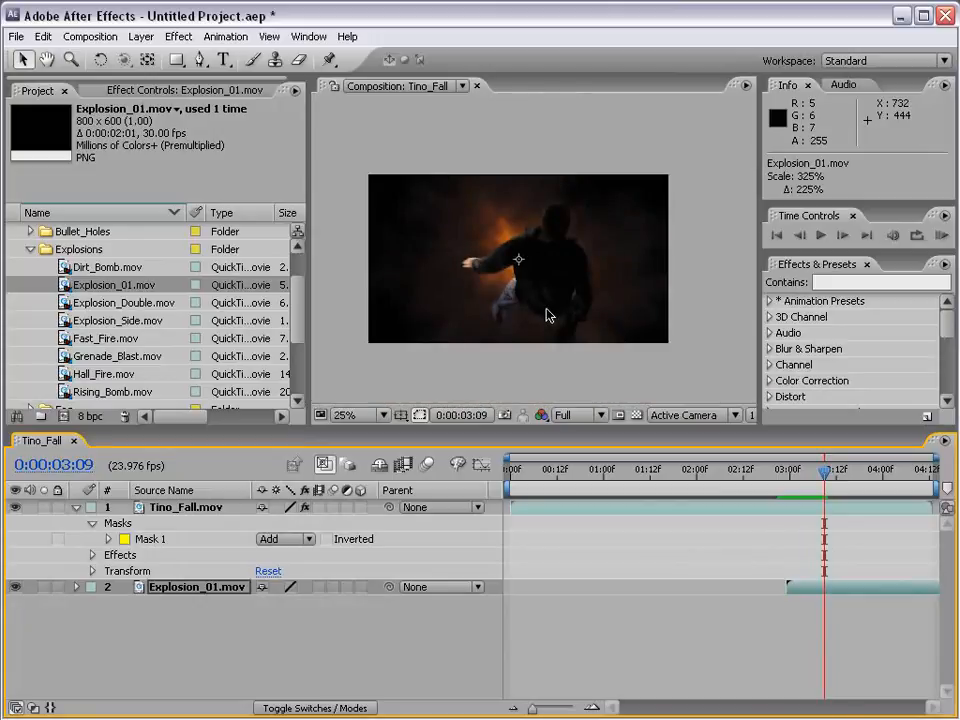
pyautogui.click(76, 507)
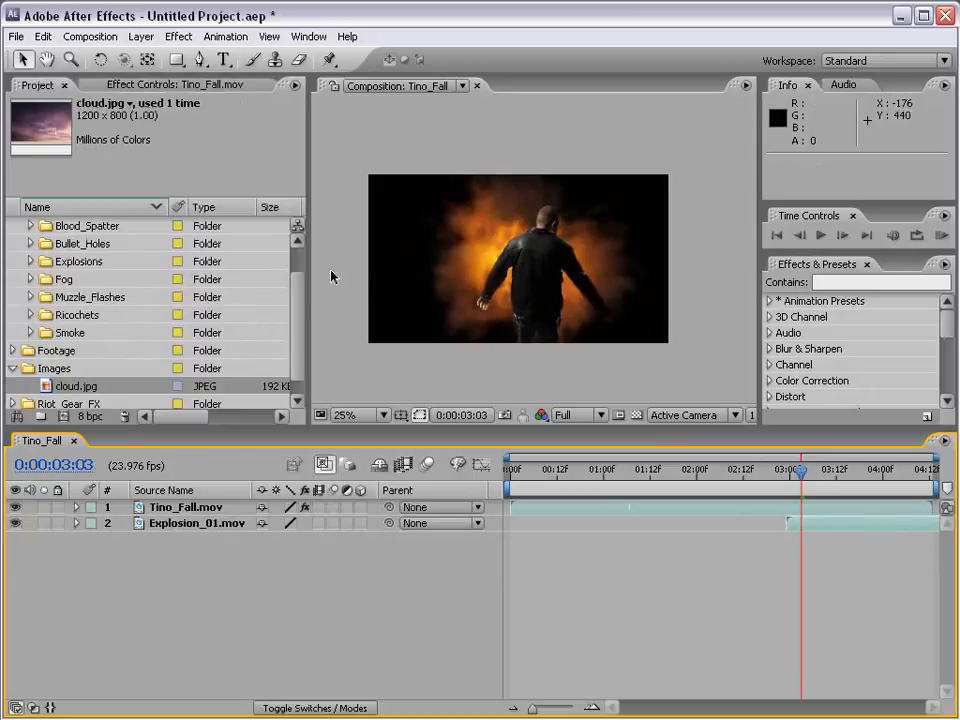
# - Place Paint_01.mov from the Riot_Gear_FX Paint_Splatter folder above Tino_Fall.mov and scrub its paint splatter to 0:00:00:11
pyautogui.scroll(2, 281, 279)
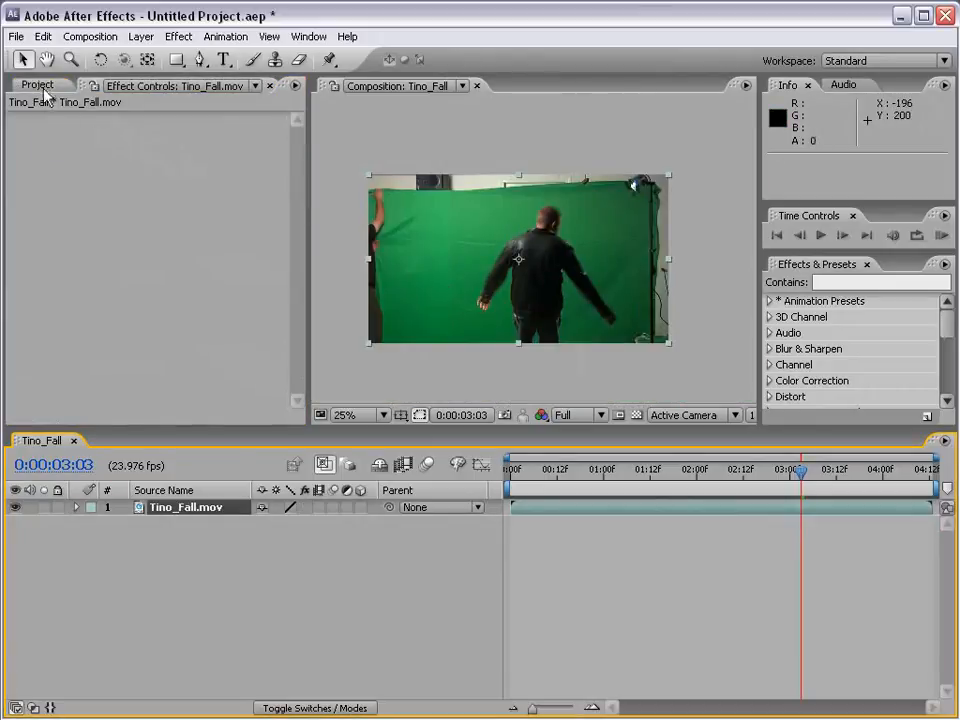
pyautogui.click(44, 88)
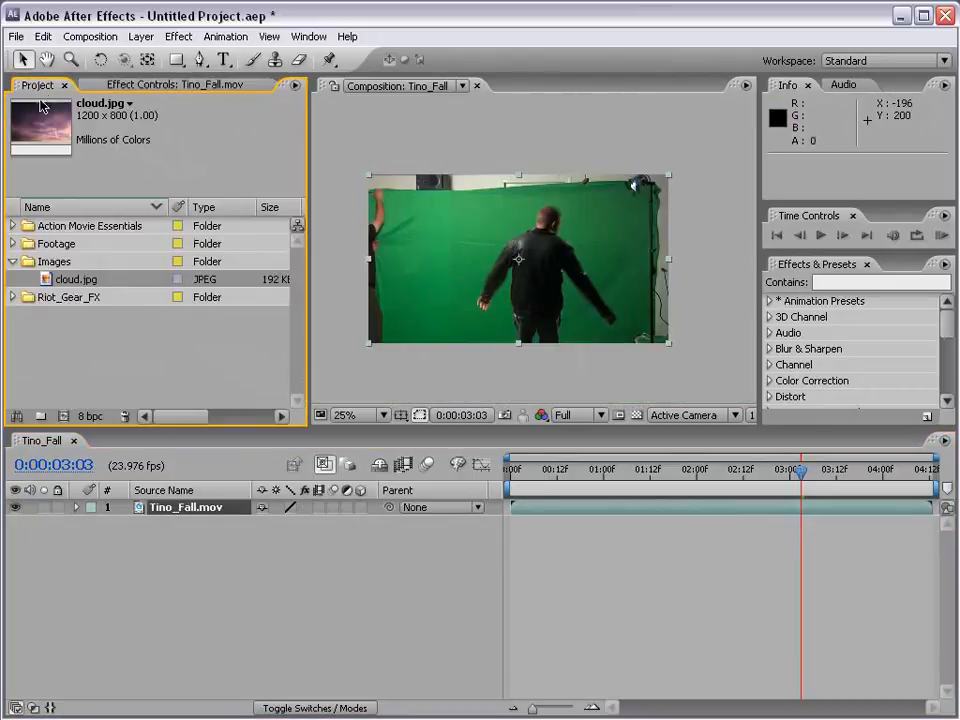
pyautogui.click(13, 262)
pyautogui.click(13, 279)
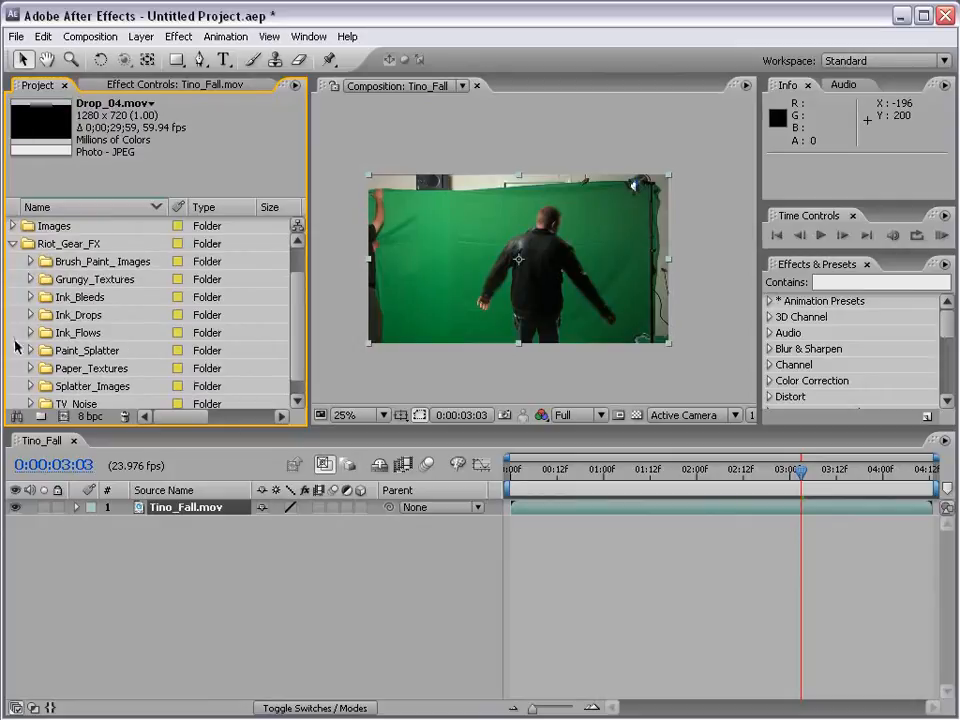
pyautogui.click(31, 350)
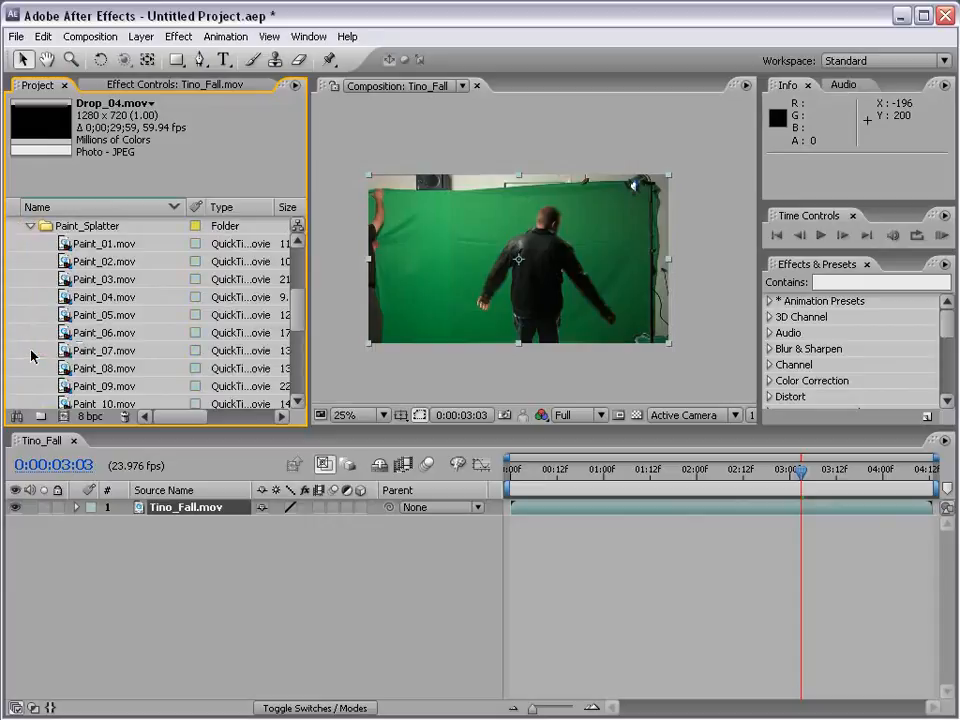
pyautogui.moveTo(75, 245)
pyautogui.mouseDown()
pyautogui.moveTo(86, 255)
pyautogui.moveTo(454, 273)
pyautogui.moveTo(521, 266)
pyautogui.mouseUp()
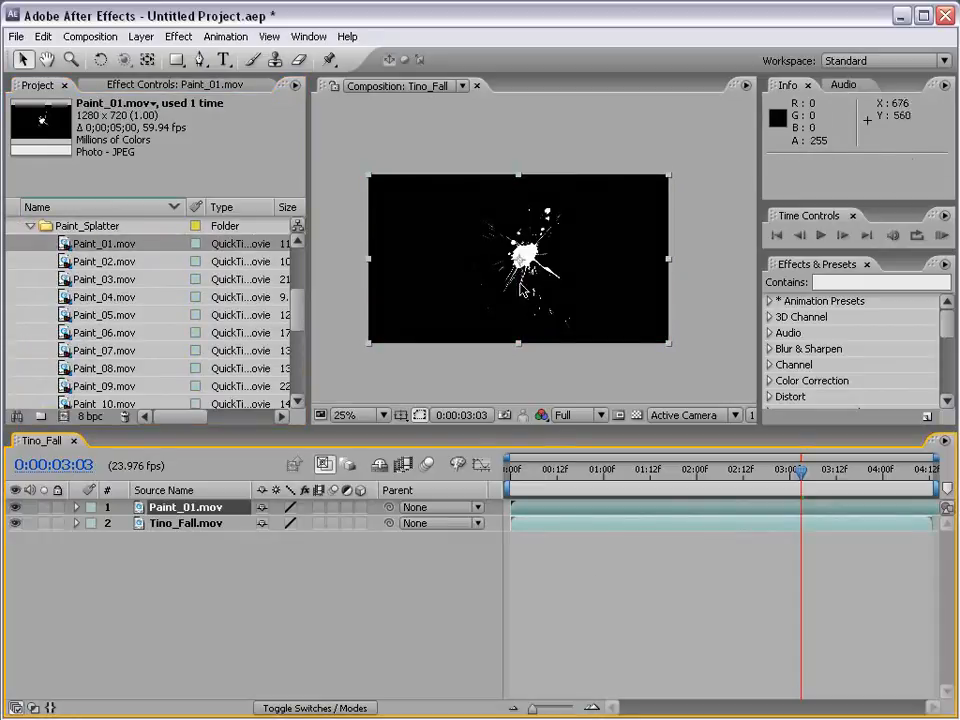
pyautogui.press('.')
pyautogui.moveTo(518, 470); pyautogui.dragTo(553, 486)
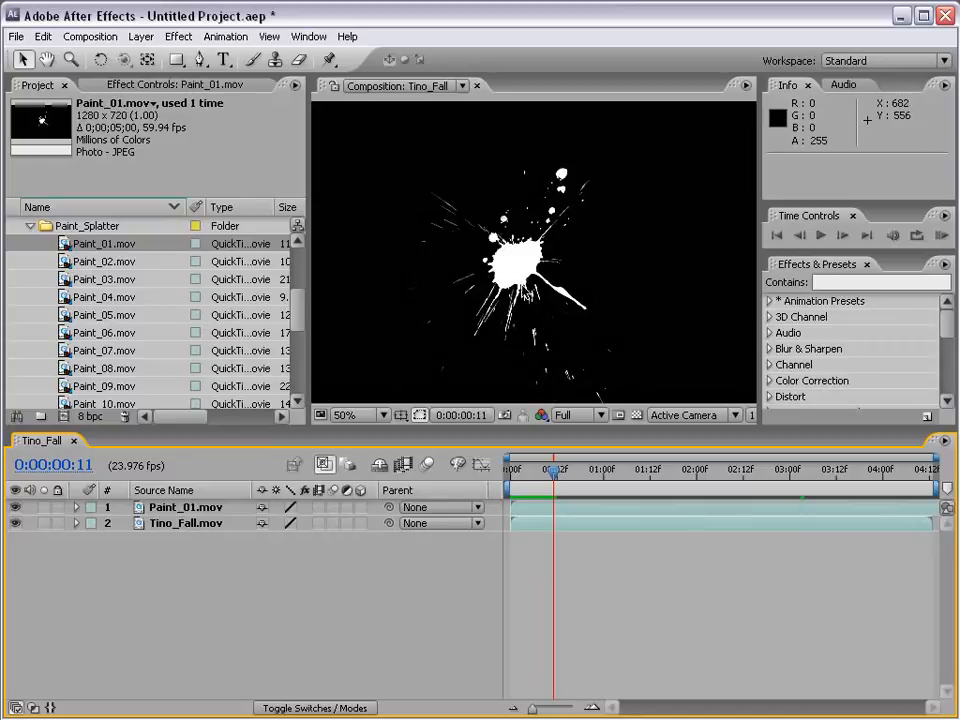
# - Show the Mode and TrkMat columns for the layers and review the blending mode choices for Paint_01.mov
pyautogui.press('F4')
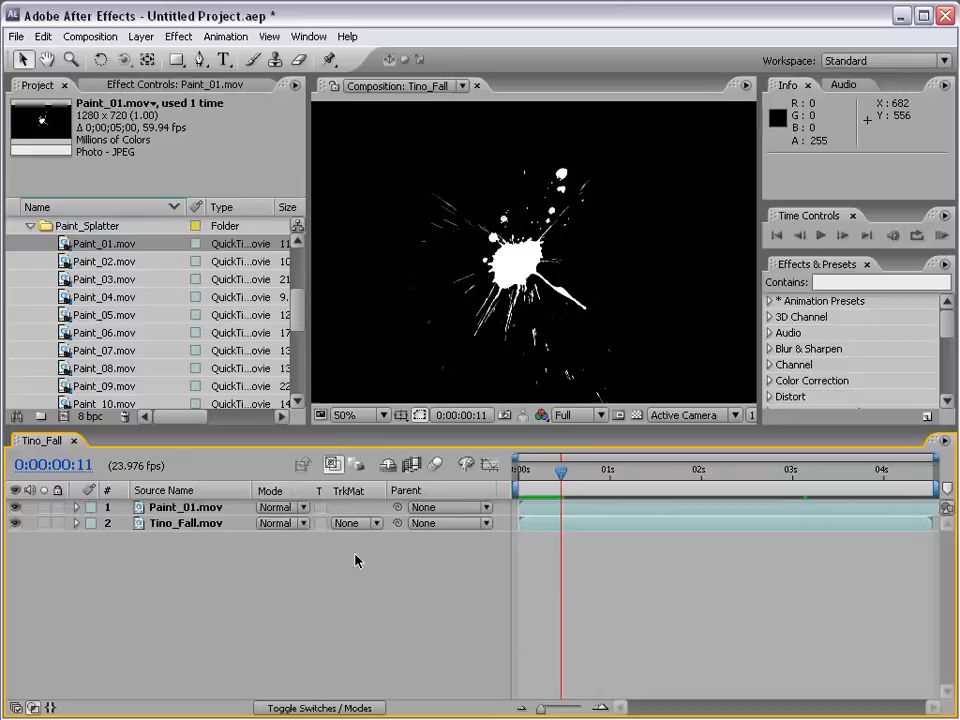
pyautogui.click(276, 511)
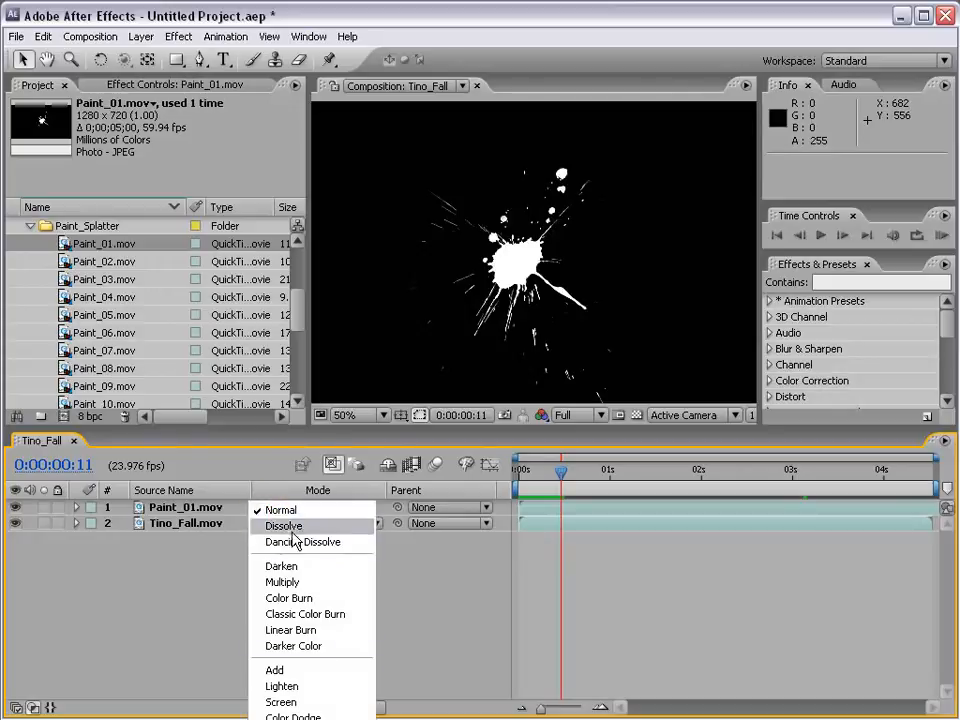
pyautogui.click(280, 511)
pyautogui.click(150, 507)
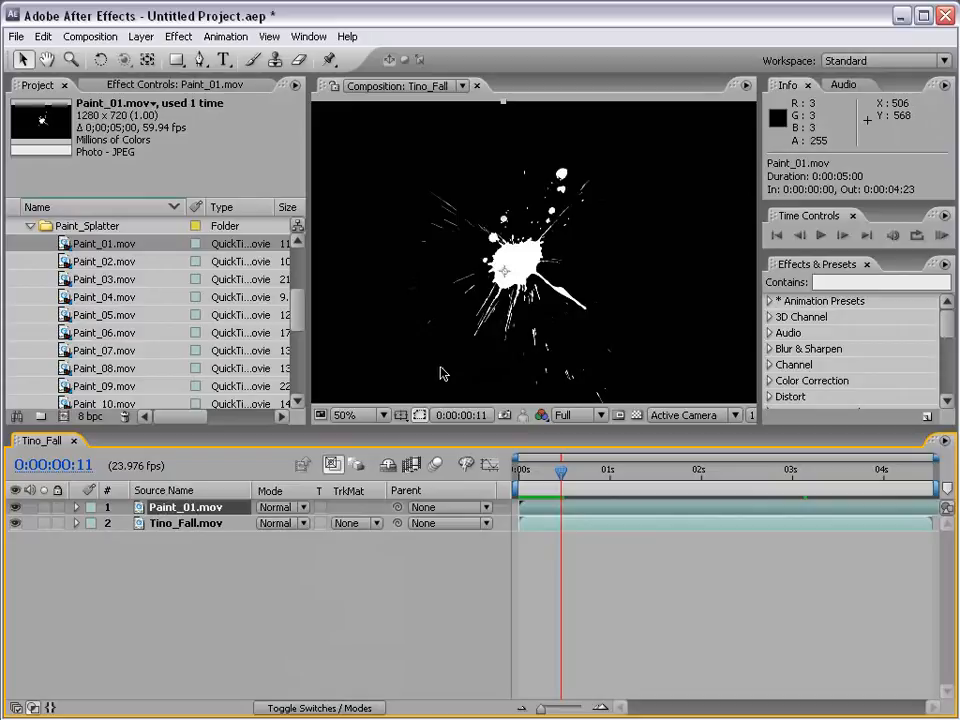
pyautogui.press('F4')
pyautogui.press('F4')
pyautogui.press('F4')
pyautogui.press('F4')
pyautogui.click(322, 712)
pyautogui.click(322, 712)
# - Try the Multiply blending mode on Paint_01.mov and scrub the composition to 0:00:01:03
pyautogui.click(276, 508)
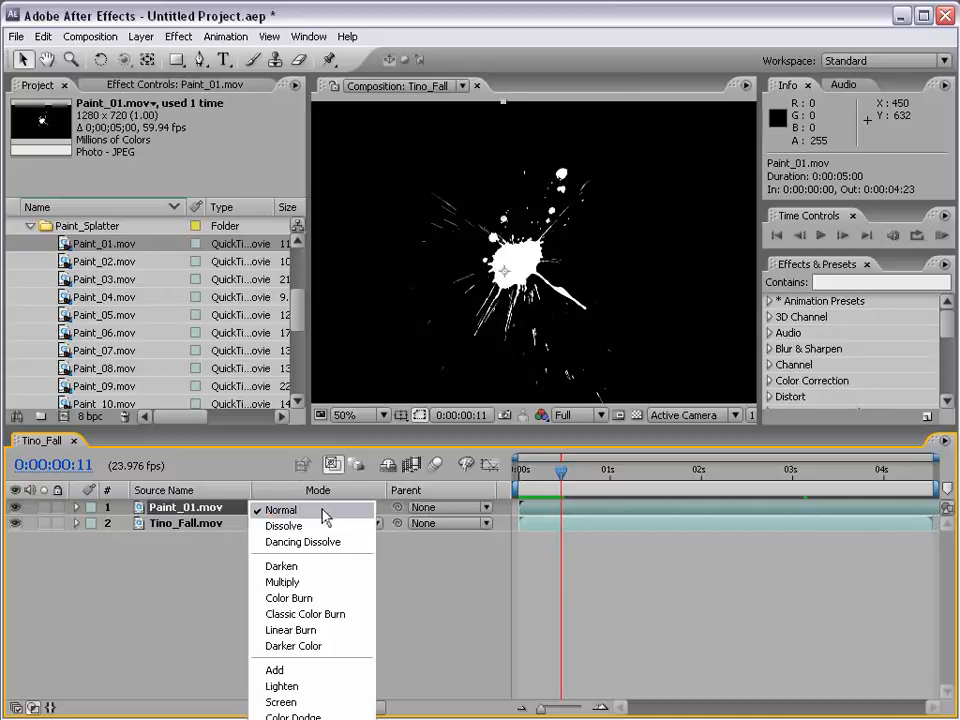
pyautogui.click(327, 582)
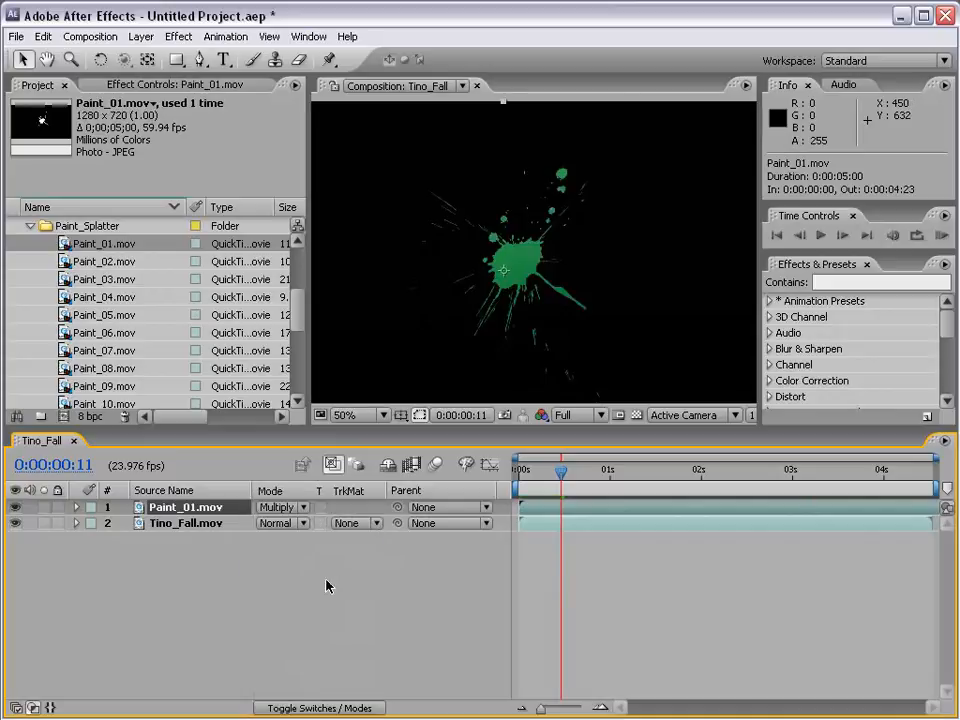
pyautogui.moveTo(561, 471); pyautogui.dragTo(622, 484)
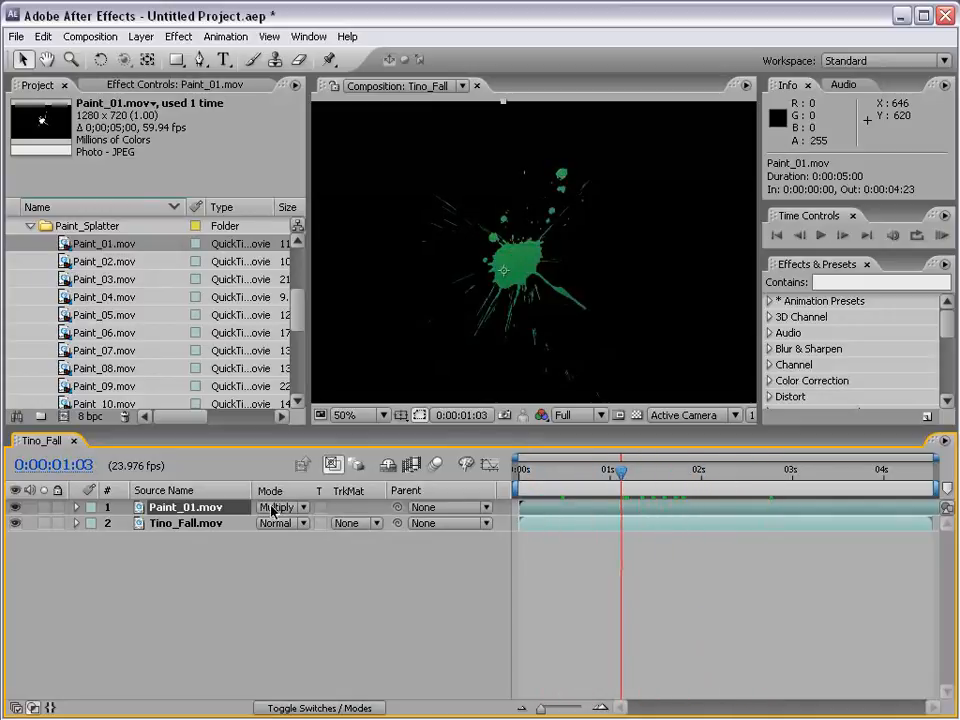
# - Try the Screen blending mode on Paint_01.mov and scrub the splatter over the actor to 0:00:02:07
pyautogui.click(284, 508)
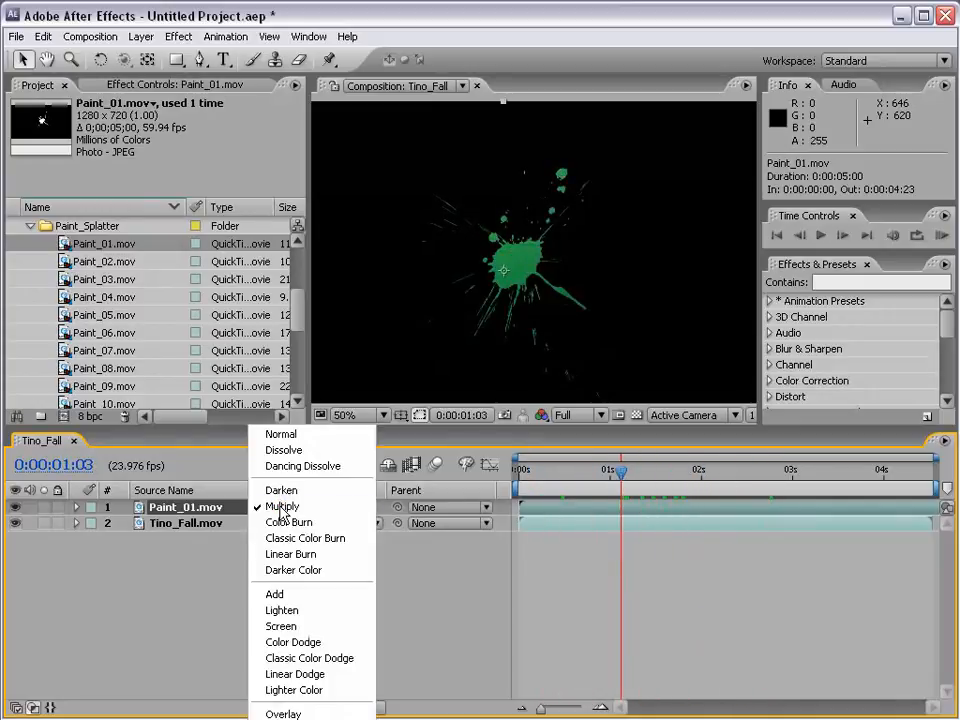
pyautogui.click(305, 626)
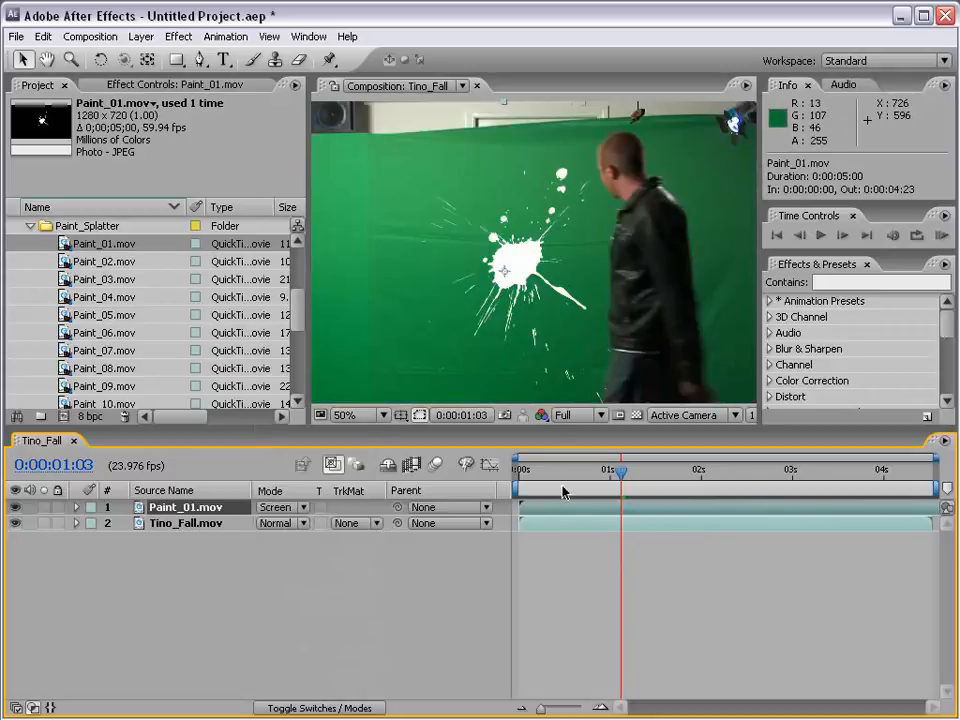
pyautogui.moveTo(524, 470); pyautogui.dragTo(731, 475)
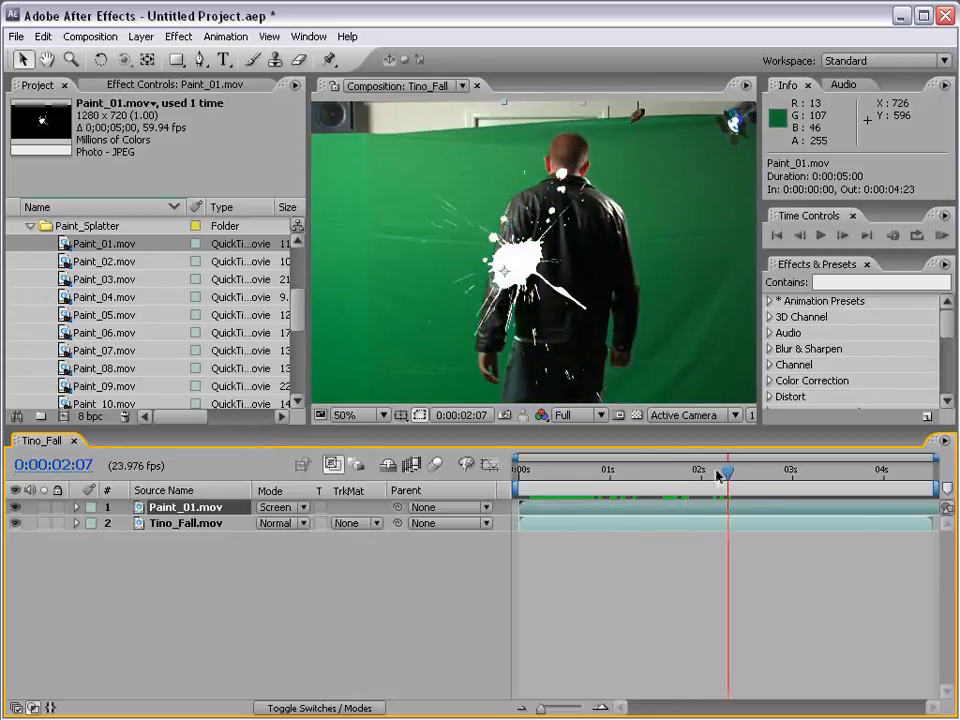
# - Try the Color Burn and Linear Dodge blending modes on Paint_01.mov and return the layer to Normal
pyautogui.click(275, 509)
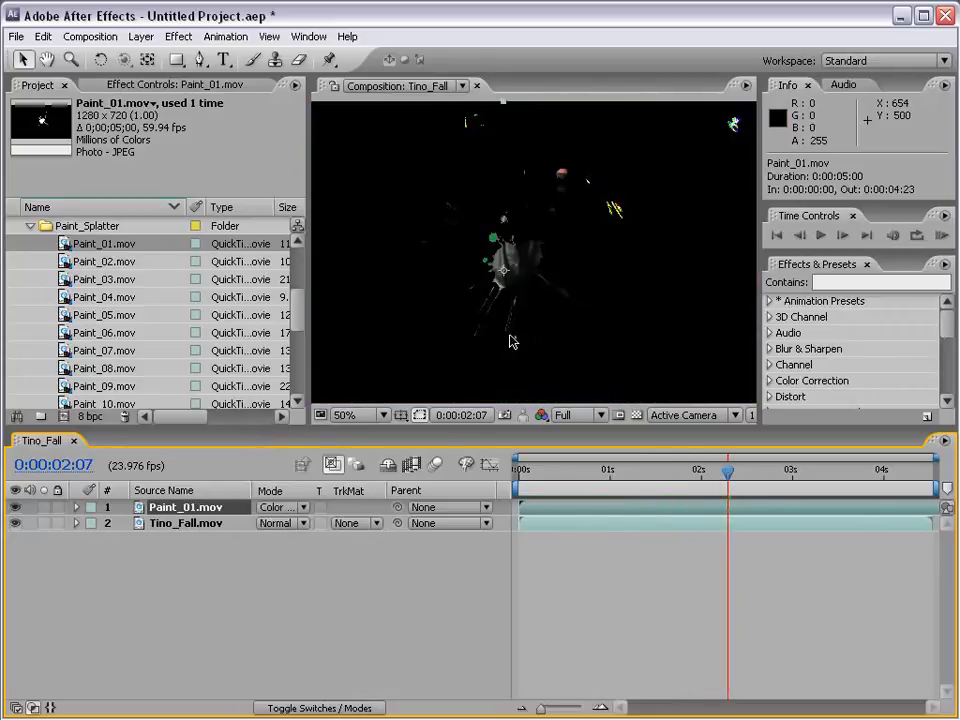
pyautogui.click(303, 507)
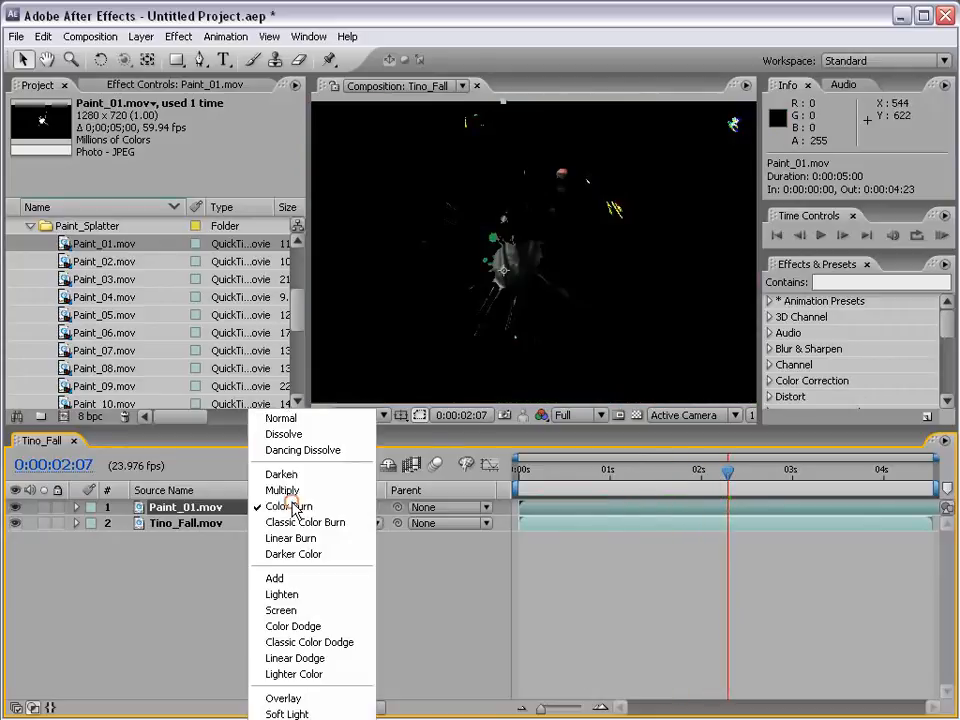
pyautogui.click(279, 658)
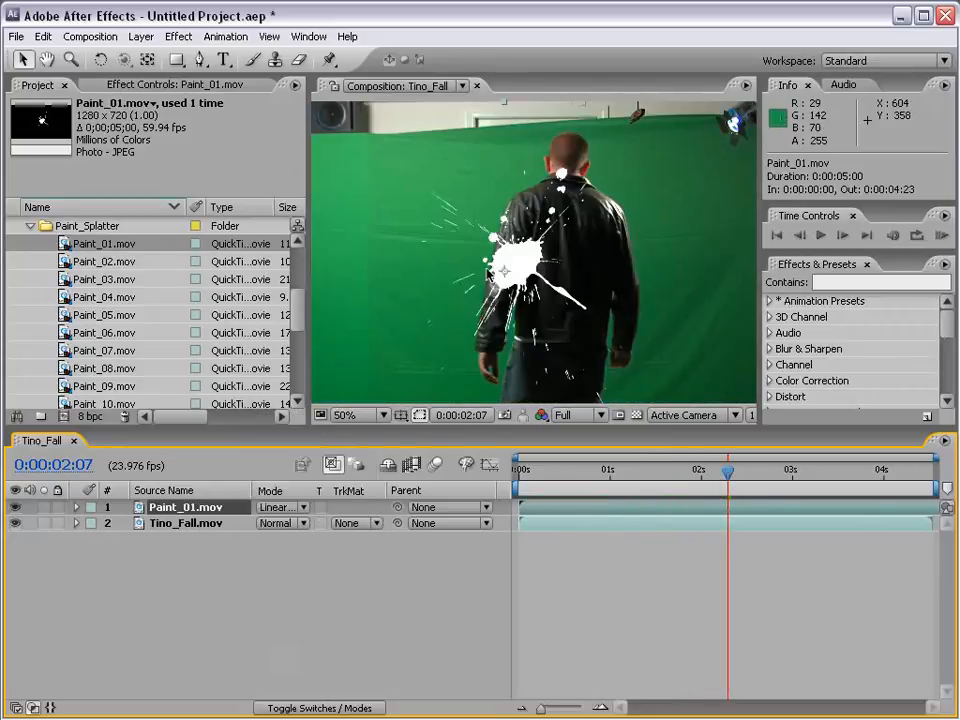
pyautogui.click(280, 507)
pyautogui.click(315, 268)
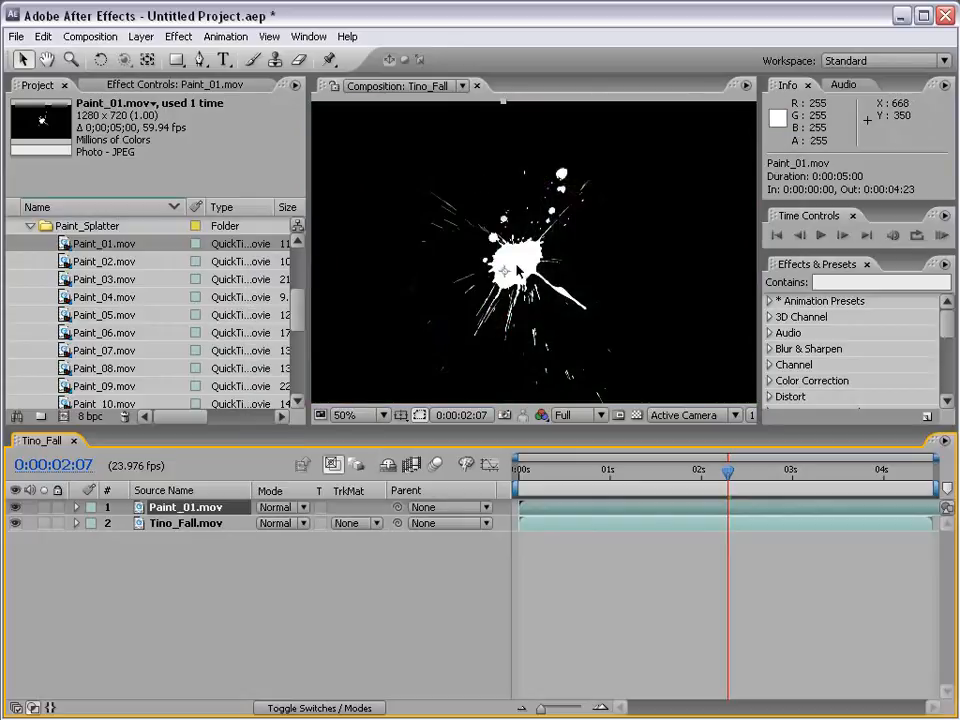
# - Hide the Paint_01.mov layer and place Grunge_gray_06.jpg from the low-resolution Grayscale Grungy_Textures folder on top in the composition
pyautogui.click(30, 226)
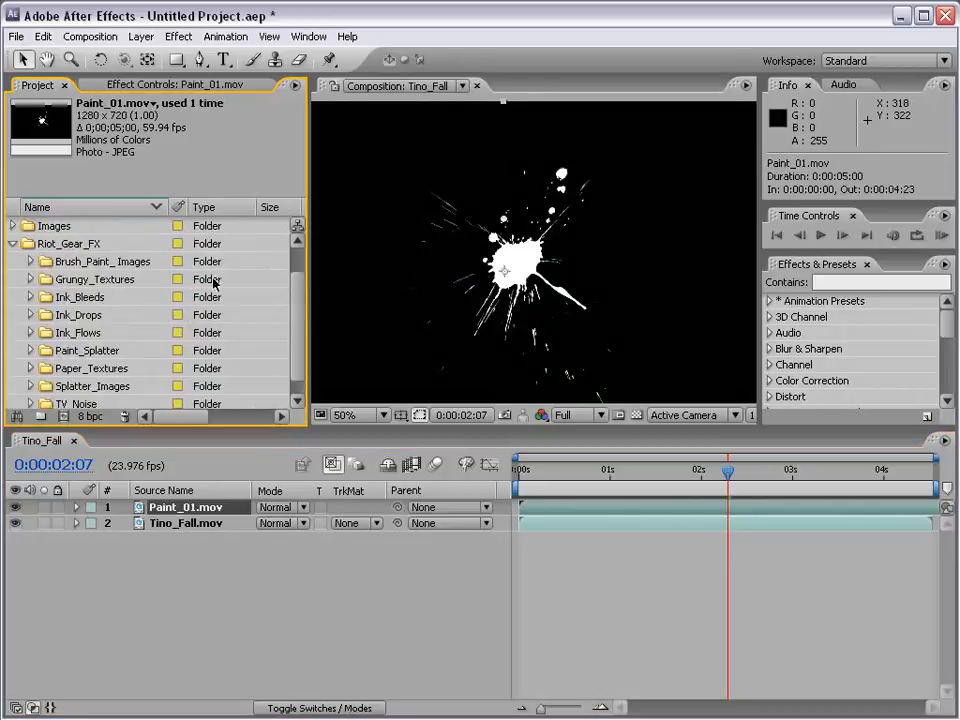
pyautogui.click(17, 509)
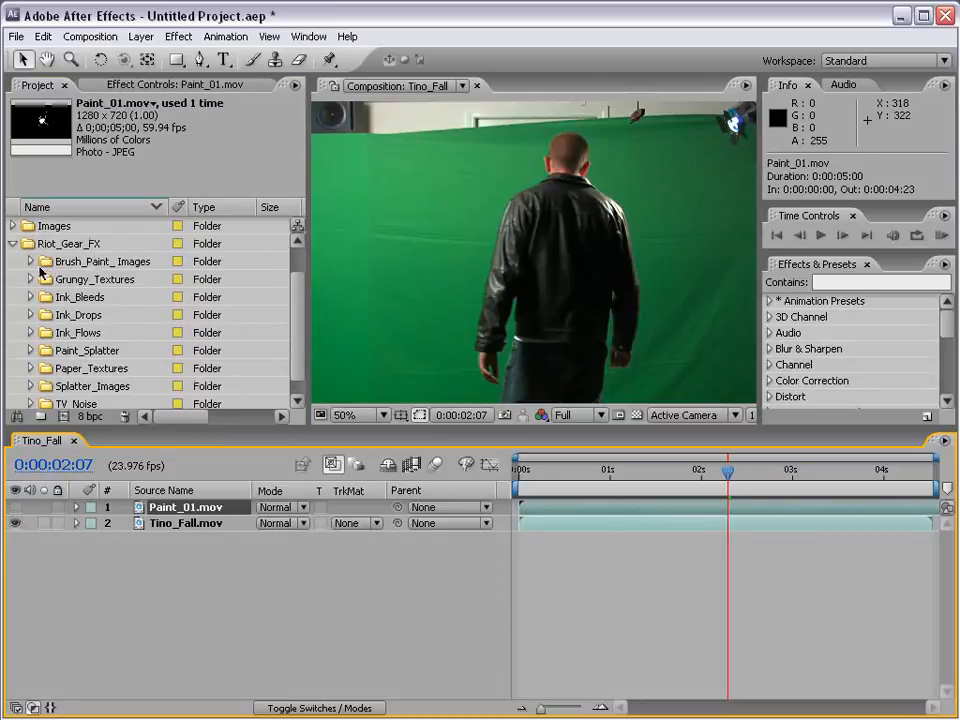
pyautogui.click(30, 279)
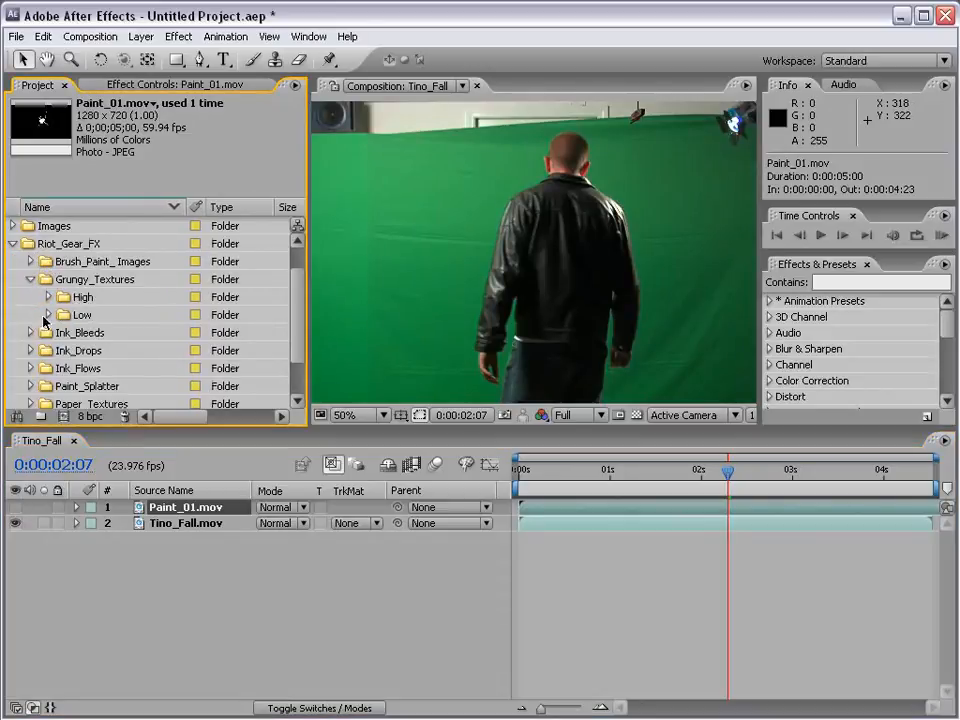
pyautogui.click(48, 315)
pyautogui.click(64, 351)
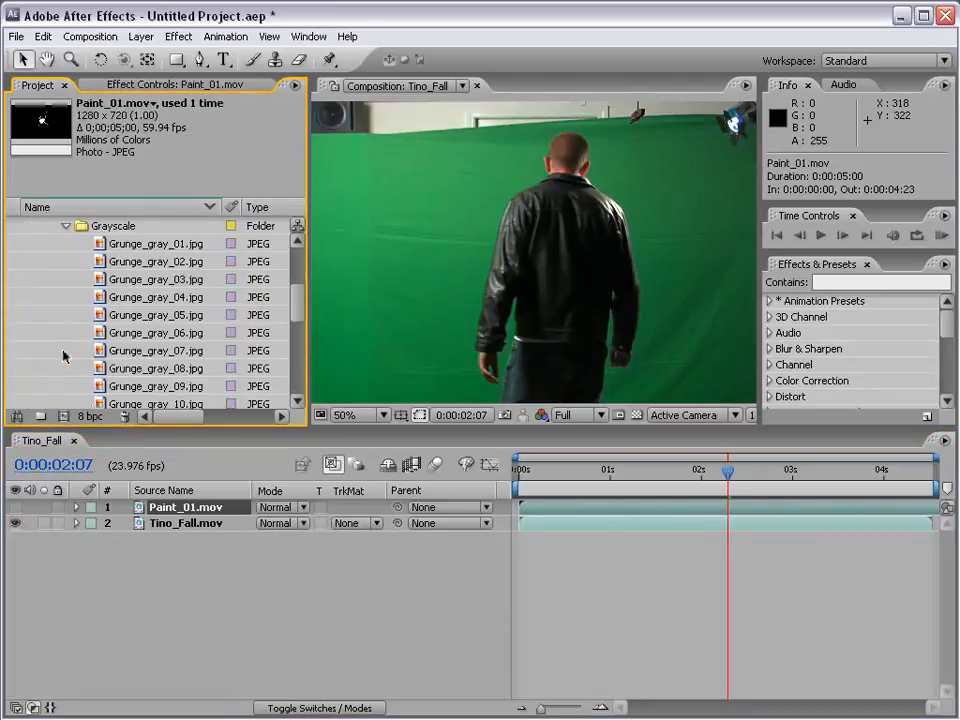
pyautogui.moveTo(137, 333); pyautogui.dragTo(578, 275)
pyautogui.scroll(-1, 555, 296)
pyautogui.scroll(1, 555, 298)
# - Try the Multiply blending mode on Grunge_gray_06.jpg and reposition the texture to 692.0, 308.5
pyautogui.click(276, 508)
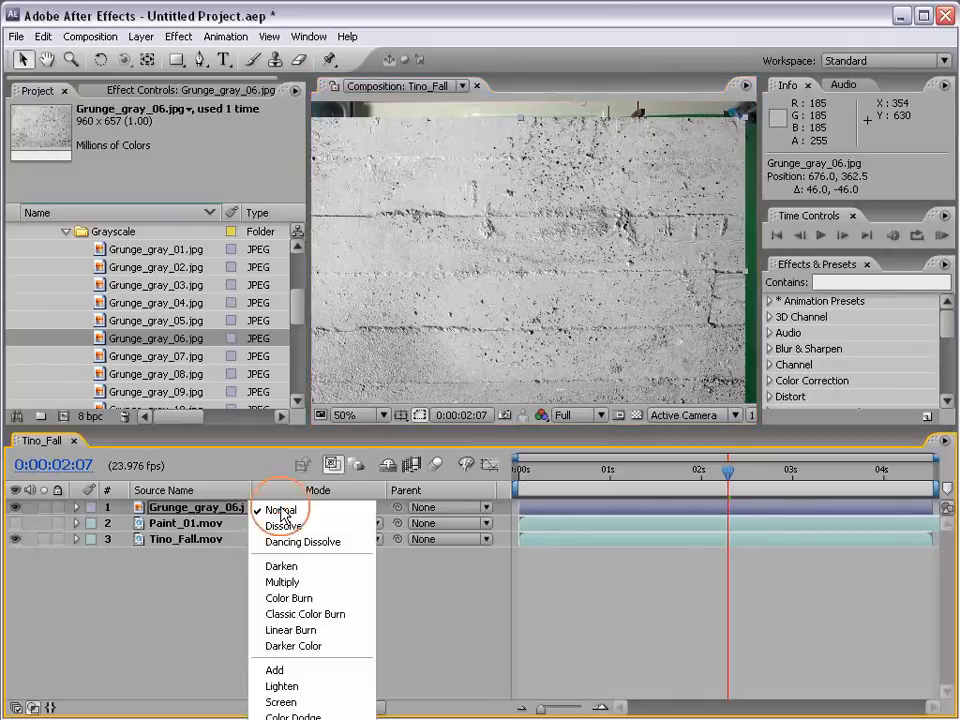
pyautogui.click(289, 583)
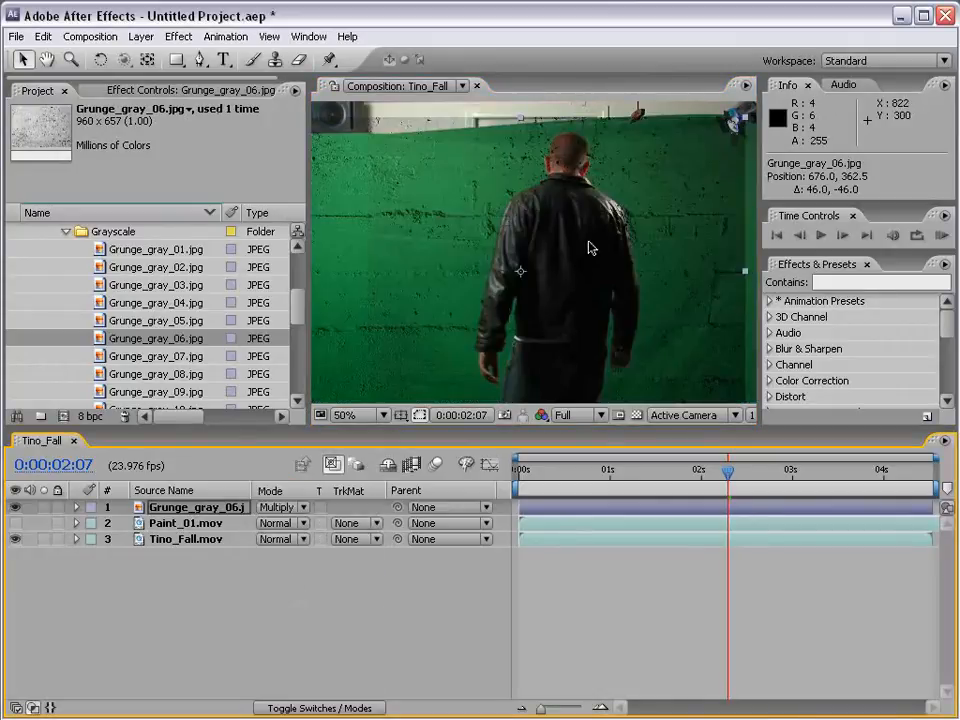
pyautogui.moveTo(591, 246)
pyautogui.mouseDown()
pyautogui.moveTo(609, 251)
pyautogui.moveTo(587, 253)
pyautogui.mouseUp()
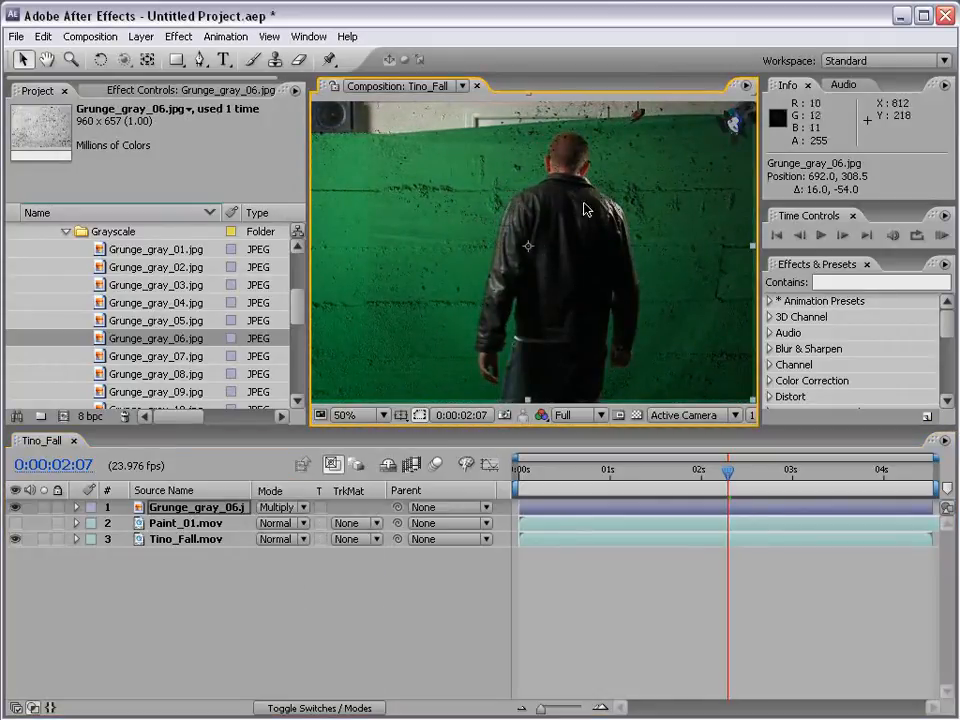
pyautogui.press('.')
pyautogui.press(',')
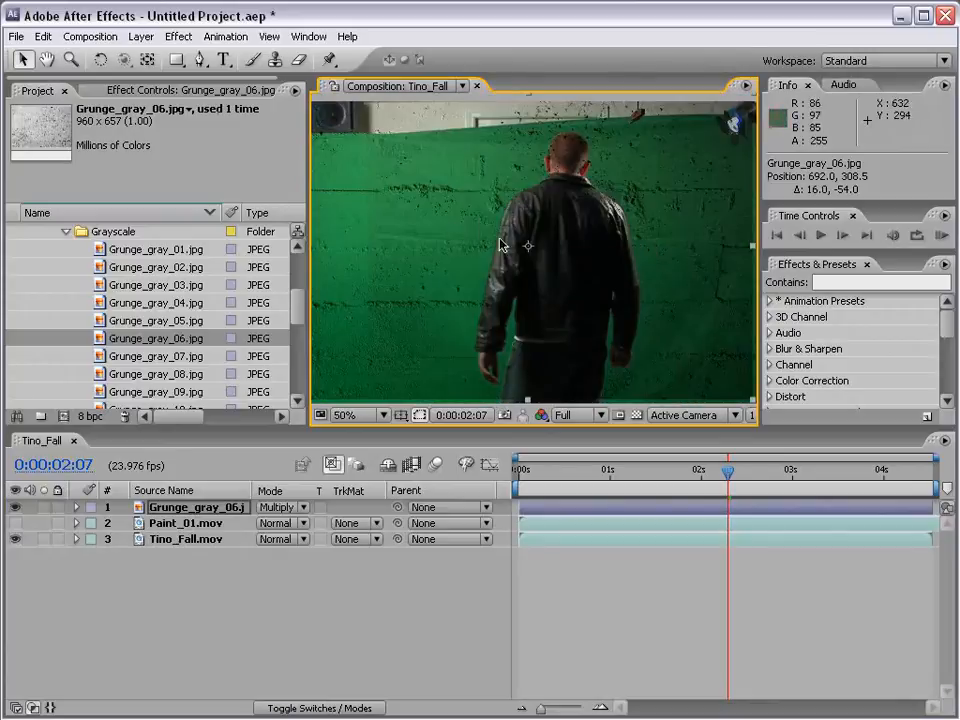
# - Try the Screen blending mode on Grunge_gray_06.jpg and move the texture to 700.0, 350.5
pyautogui.click(281, 507)
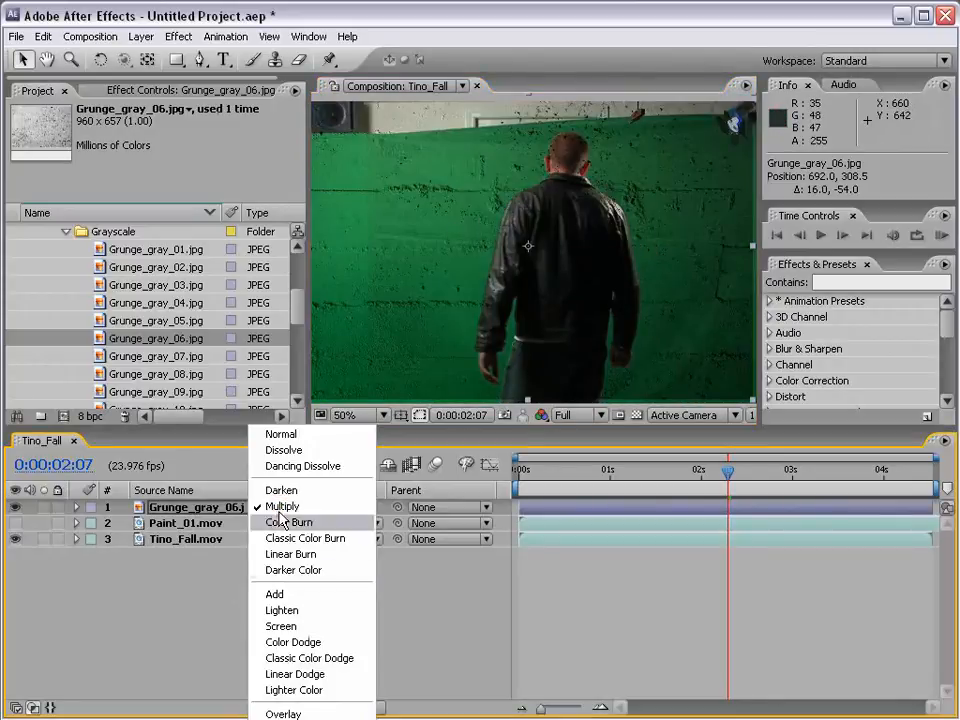
pyautogui.click(295, 627)
pyautogui.moveTo(578, 224); pyautogui.dragTo(582, 243)
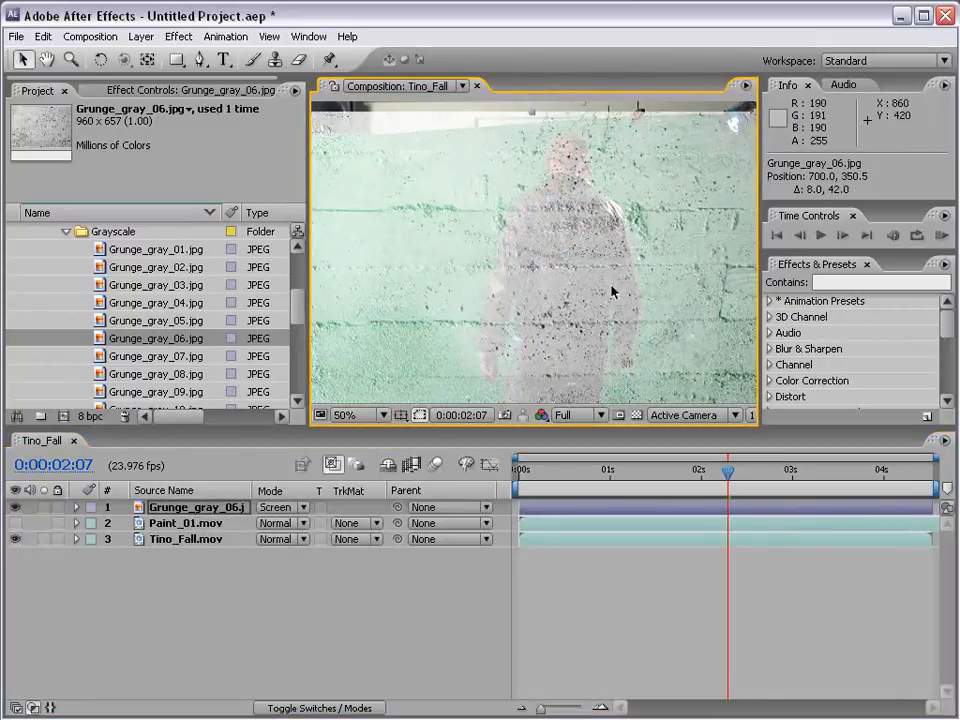
pyautogui.press('.')
pyautogui.press(',')
# - Set Grunge_gray_06.jpg's blending mode to Overlay and check the texture across the whole frame
pyautogui.click(276, 507)
pyautogui.click(287, 595)
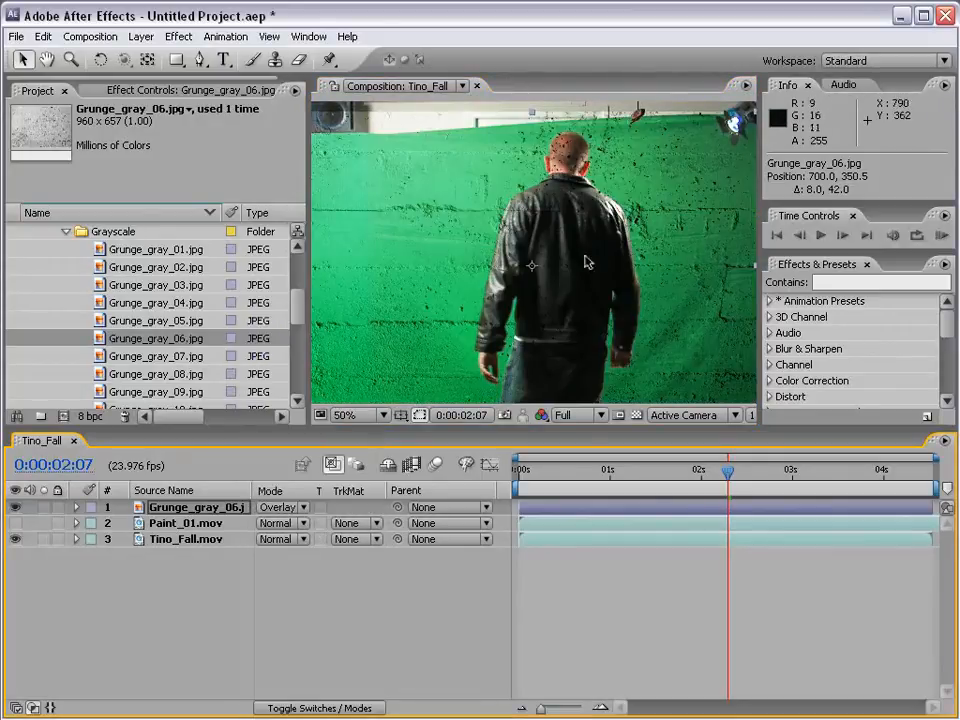
pyautogui.press(',')
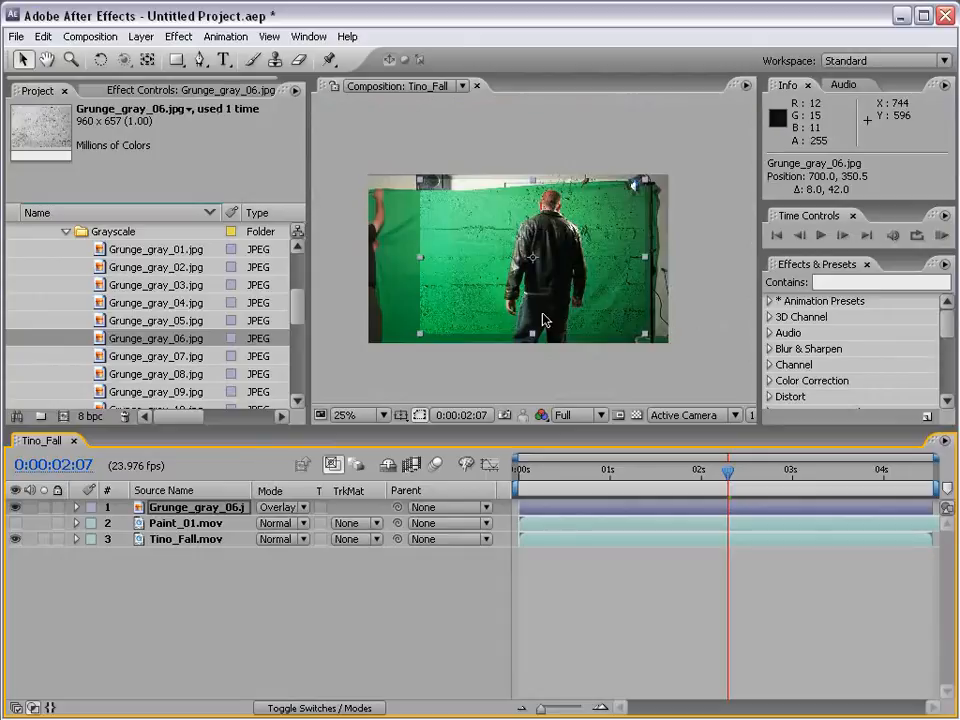
pyautogui.press('.')
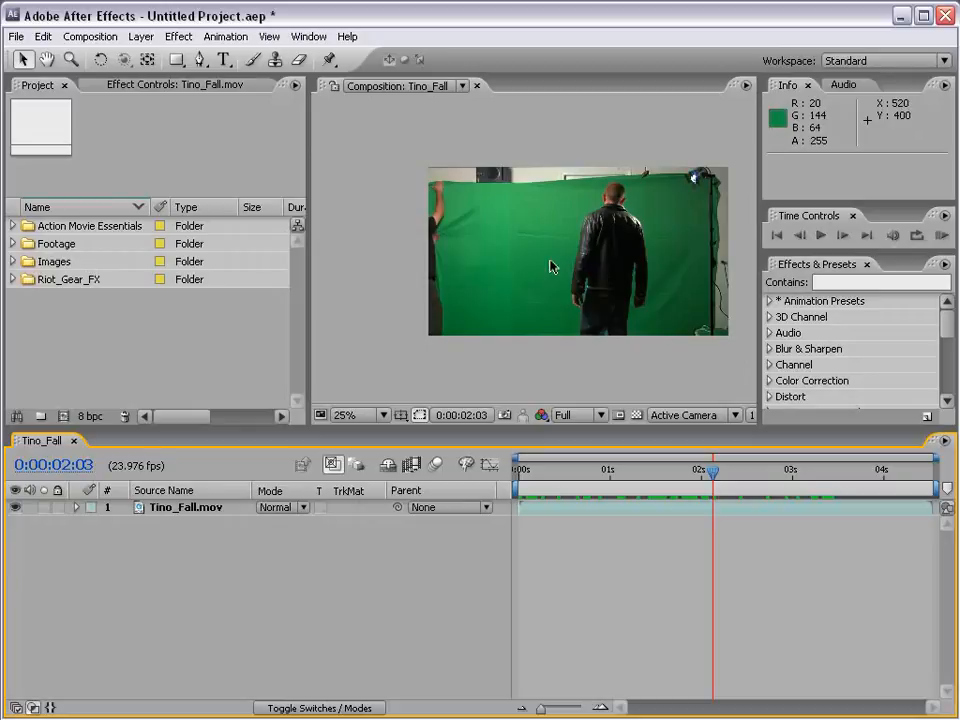
# - Toggle the transparency grid for the Tino_Fall composition view
pyautogui.scroll(2, 531, 229)
pyautogui.scroll(-2, 469, 197)
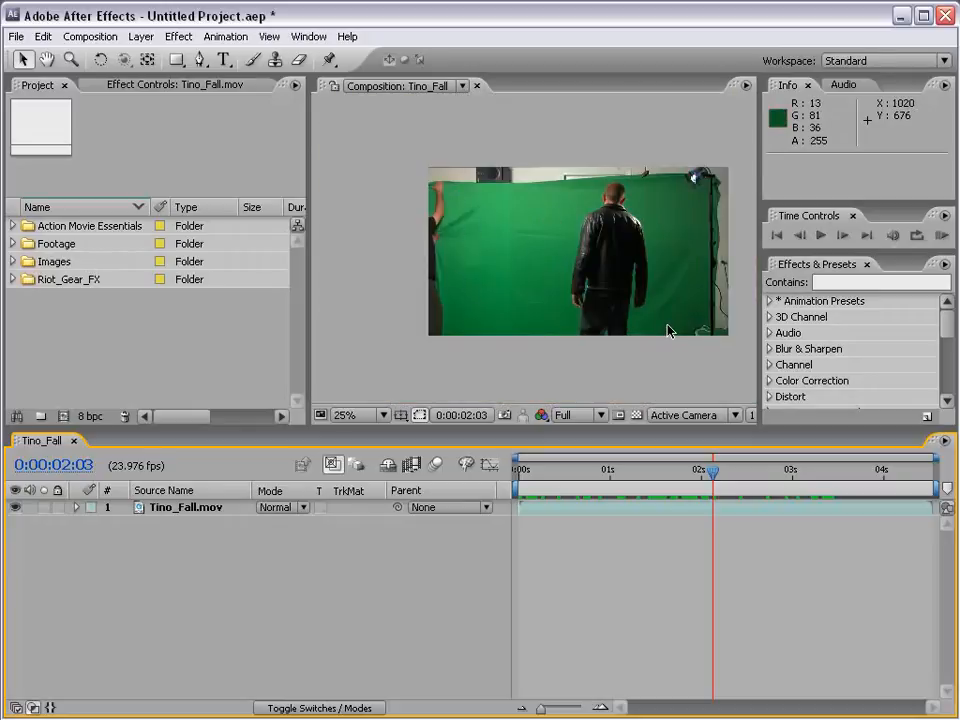
pyautogui.click(636, 417)
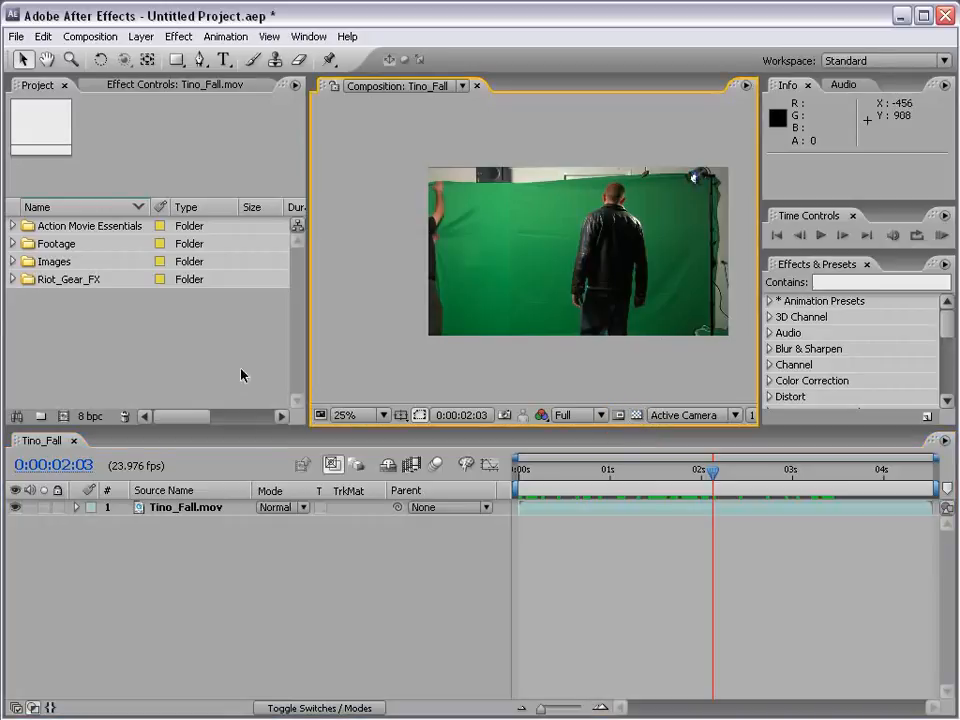
# - Add Drop_01.mov from the Riot_Gear_FX Ink_Drops folder to the composition above Tino_Fall.mov
pyautogui.click(11, 280)
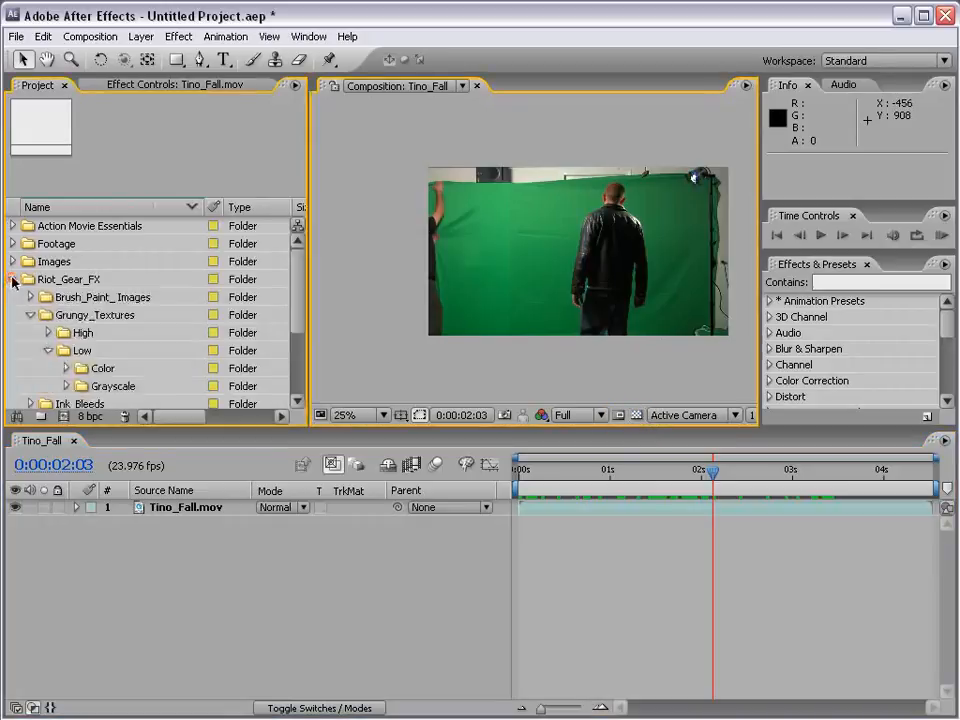
pyautogui.scroll(-1, 11, 279)
pyautogui.click(31, 262)
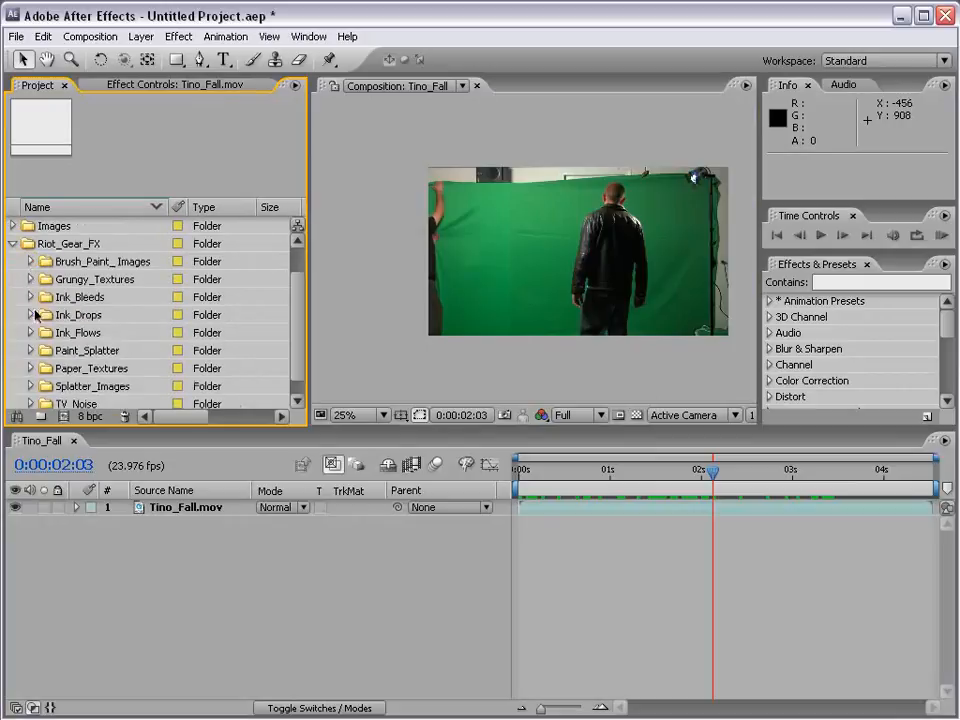
pyautogui.click(29, 315)
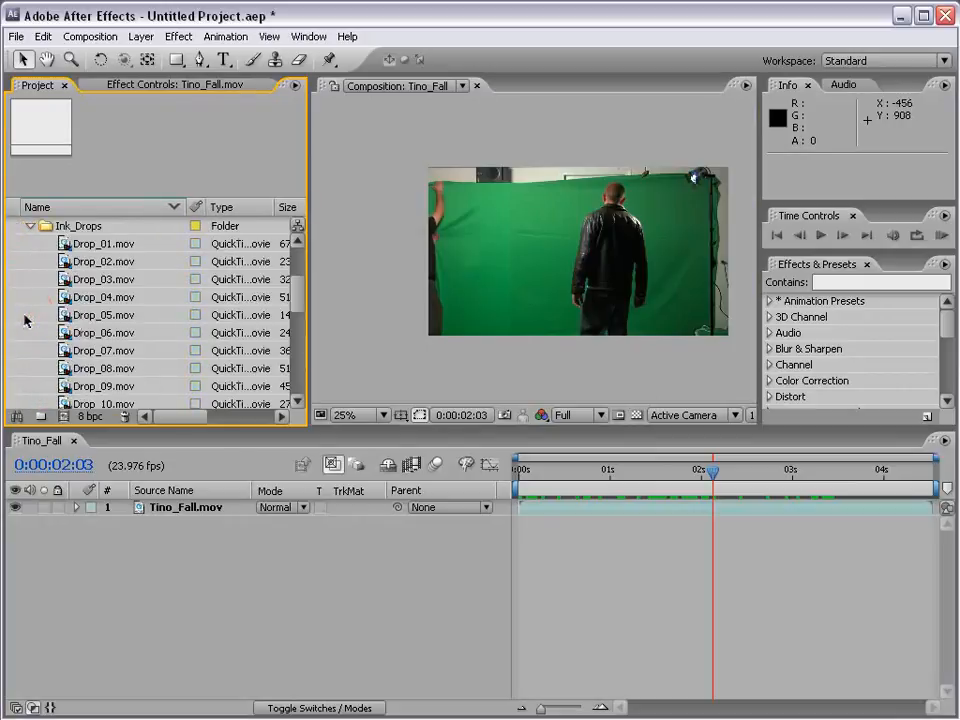
pyautogui.moveTo(66, 245); pyautogui.dragTo(572, 262)
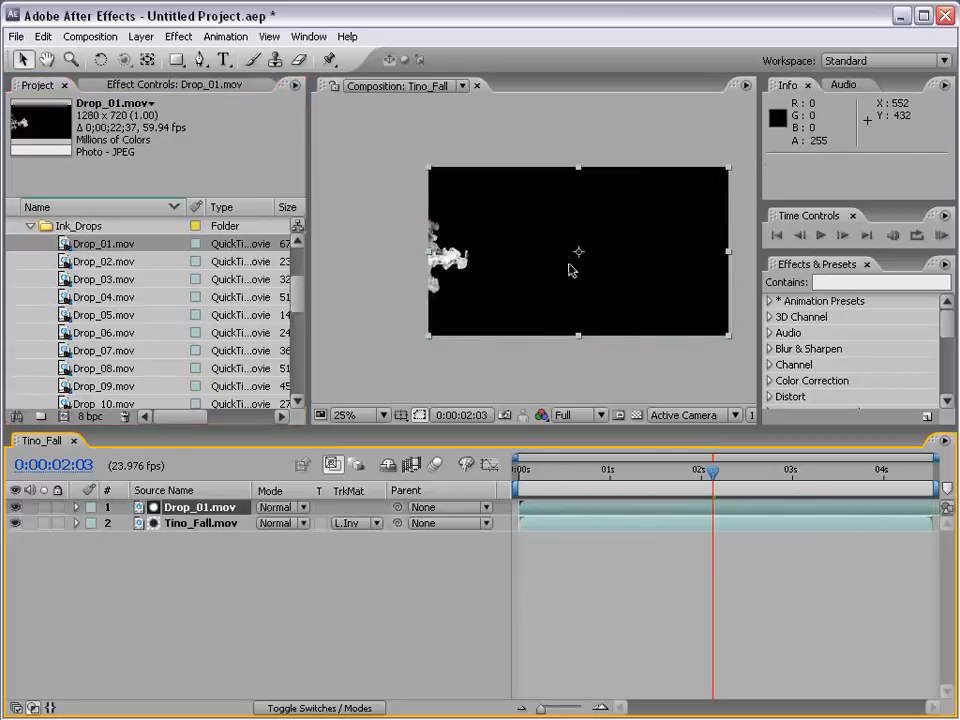
# - Shift the Drop_01.mov layer earlier to start at -0:00:07:09 and select the Tino_Fall.mov layer
pyautogui.moveTo(778, 506); pyautogui.dragTo(118, 505)
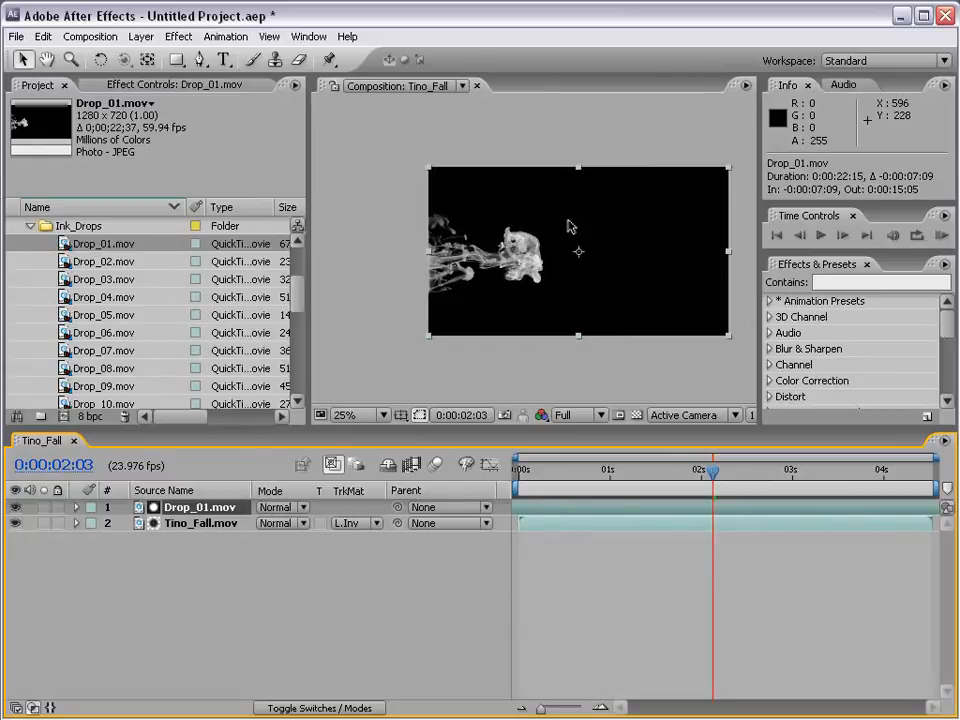
pyautogui.press('.')
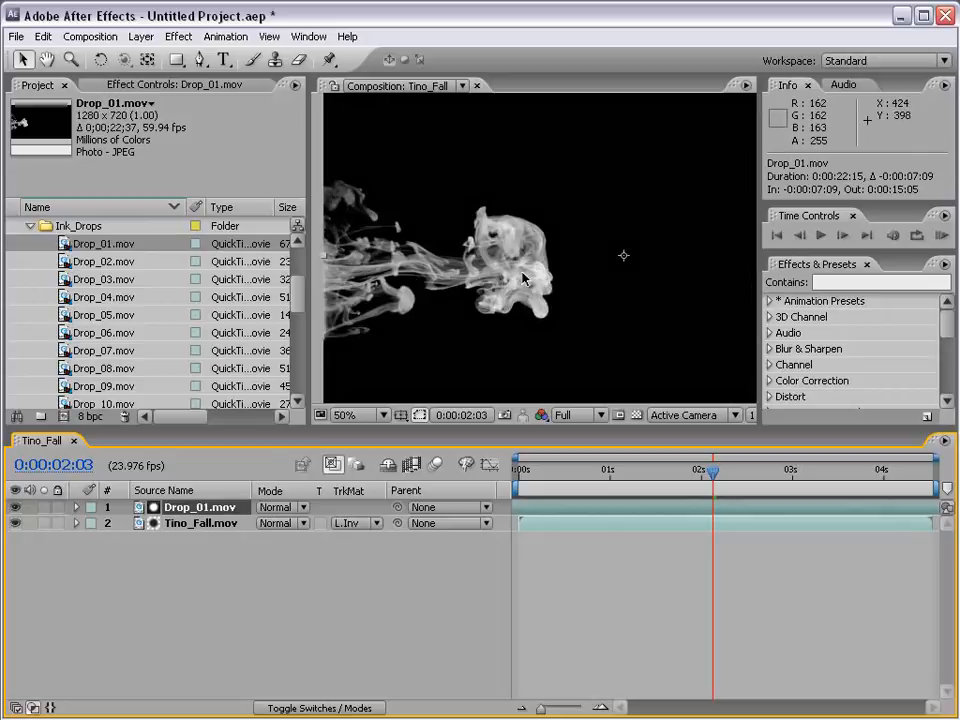
pyautogui.click(185, 525)
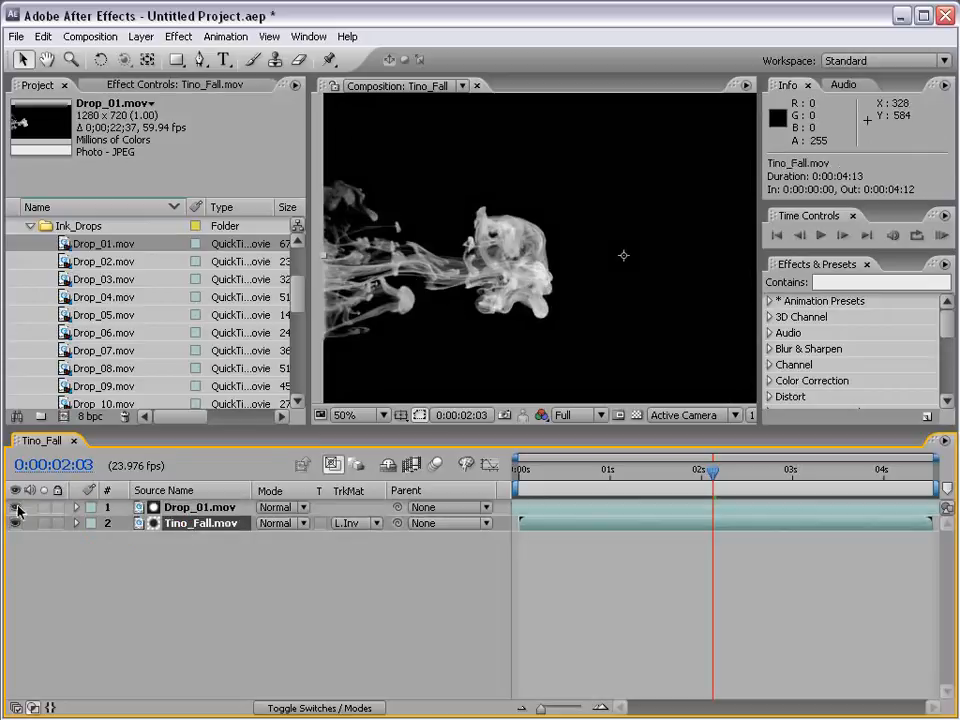
# - Clear Tino_Fall.mov's inverted track matte and set it to Luma Matte "Drop_01.mov"
pyautogui.click(346, 523)
pyautogui.click(365, 449)
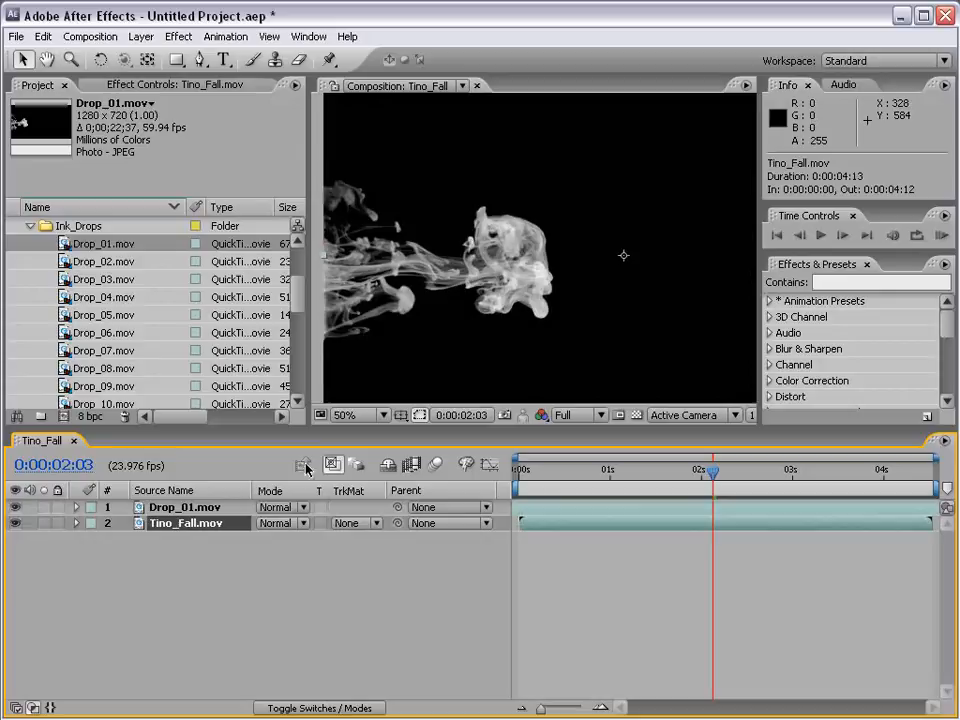
pyautogui.click(289, 553)
pyautogui.click(355, 524)
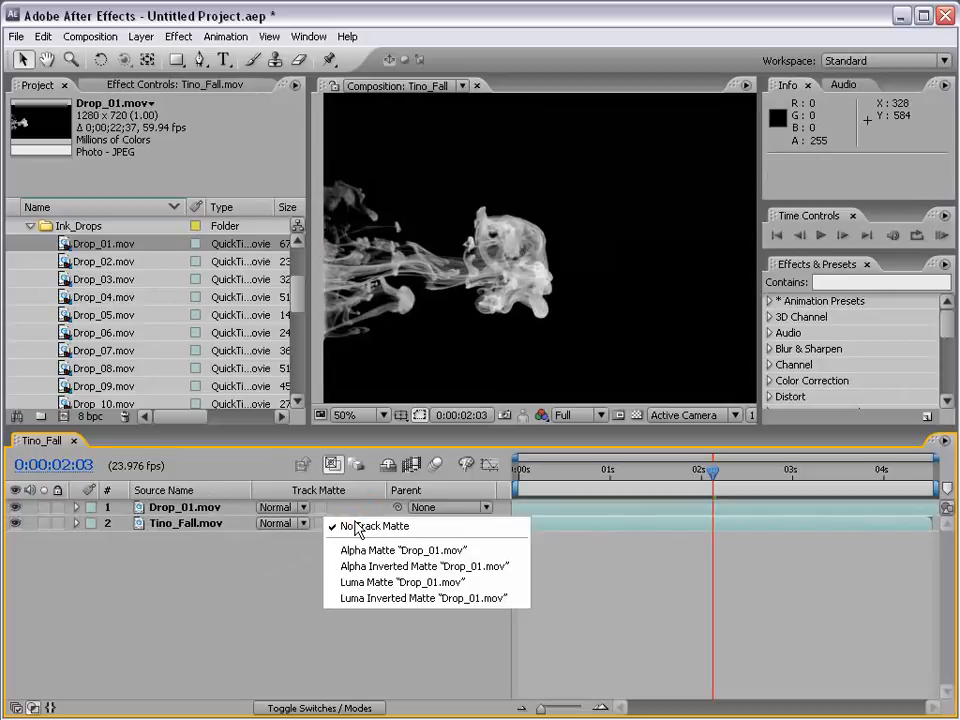
pyautogui.click(169, 509)
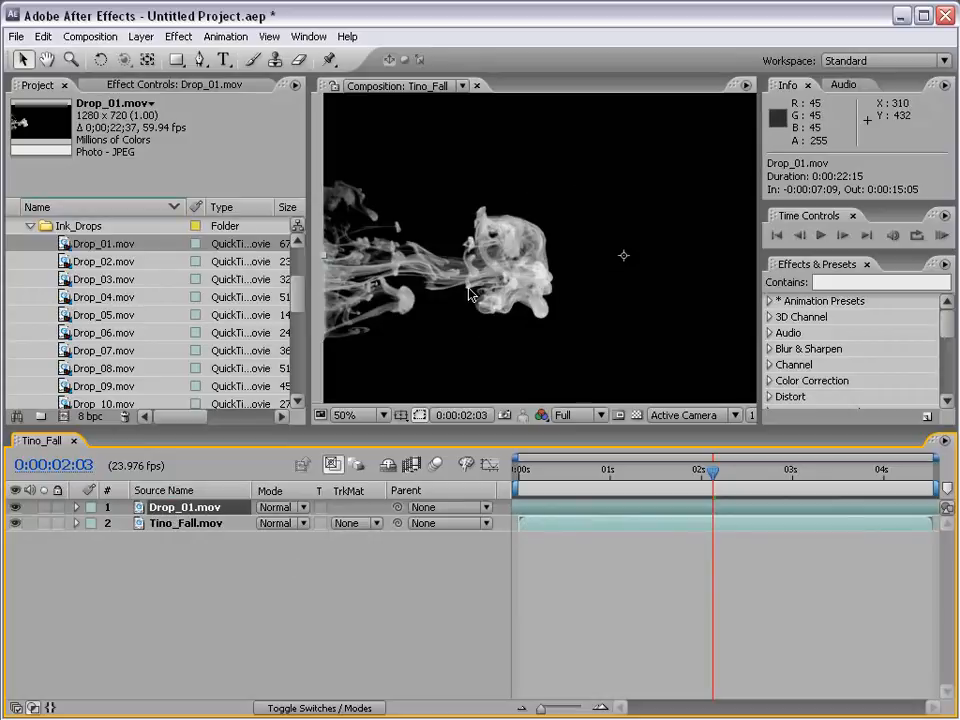
pyautogui.click(172, 524)
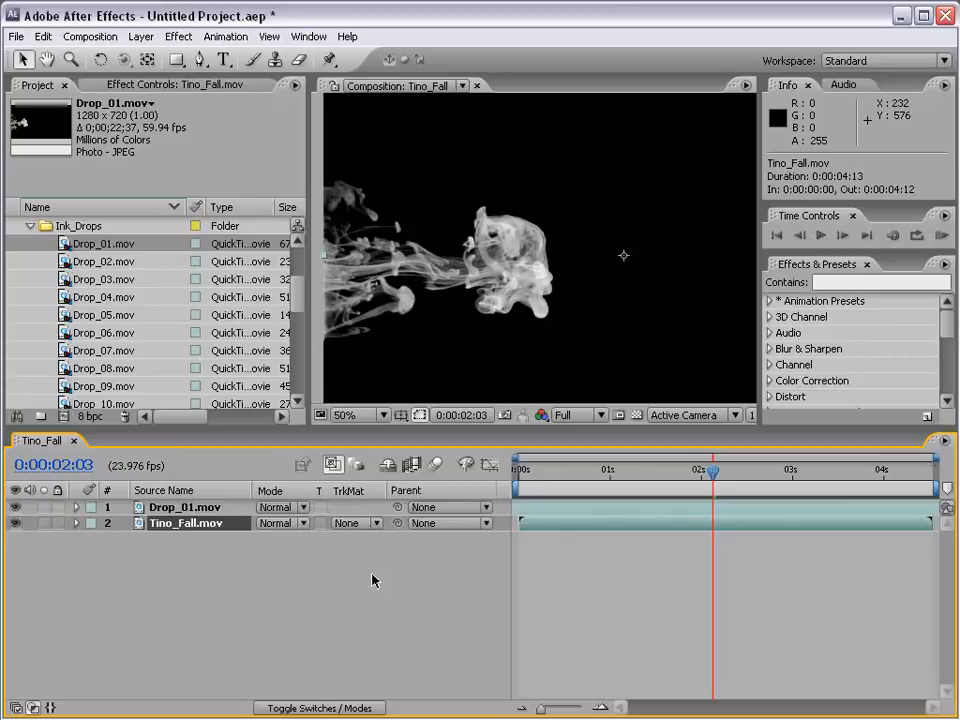
pyautogui.click(346, 524)
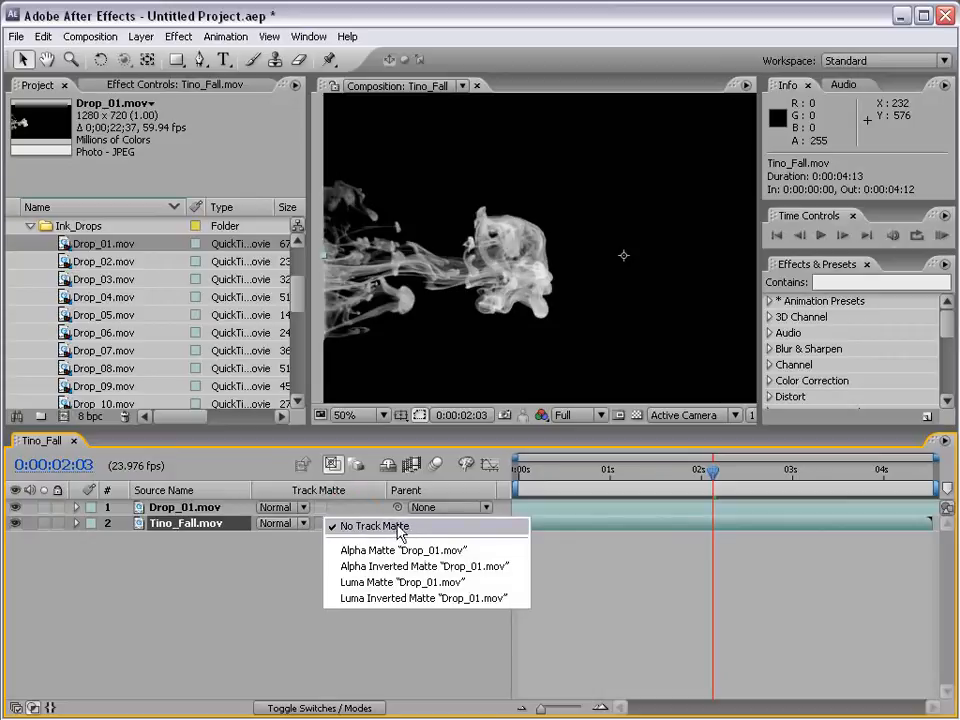
pyautogui.click(392, 582)
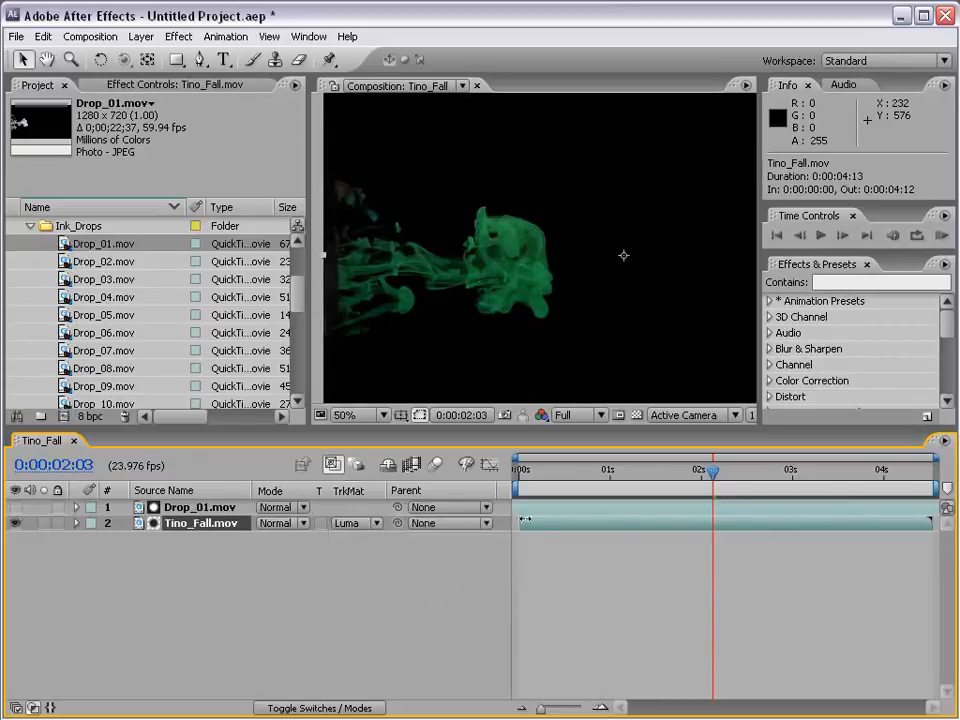
# - Show the transparency grid and toggle the Drop_01.mov layer's visibility to compare the matte with the cutout
pyautogui.click(636, 415)
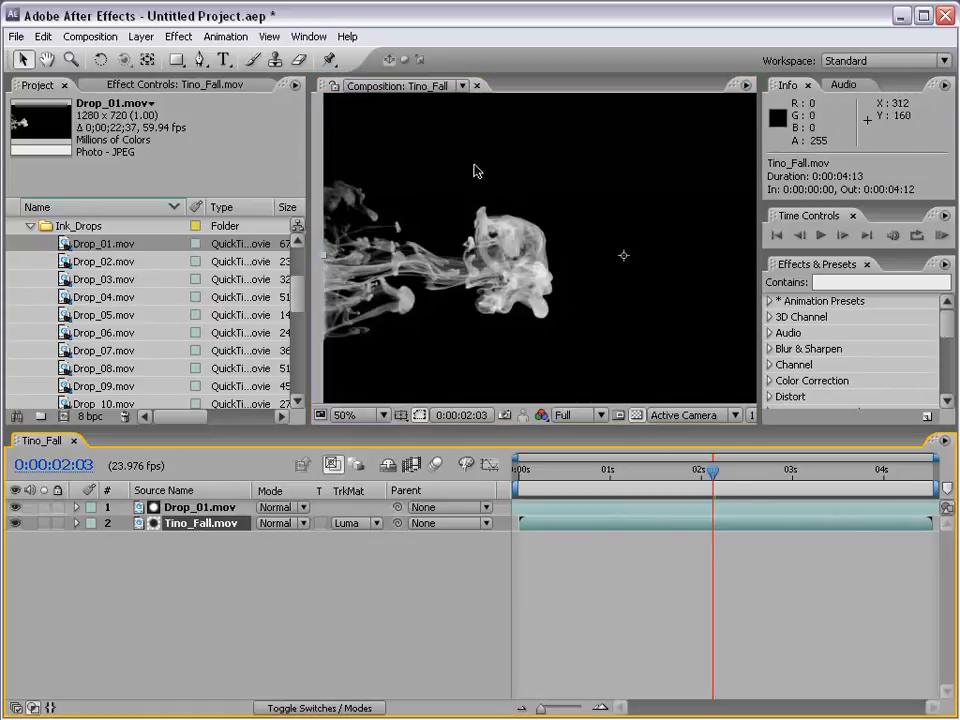
pyautogui.click(15, 508)
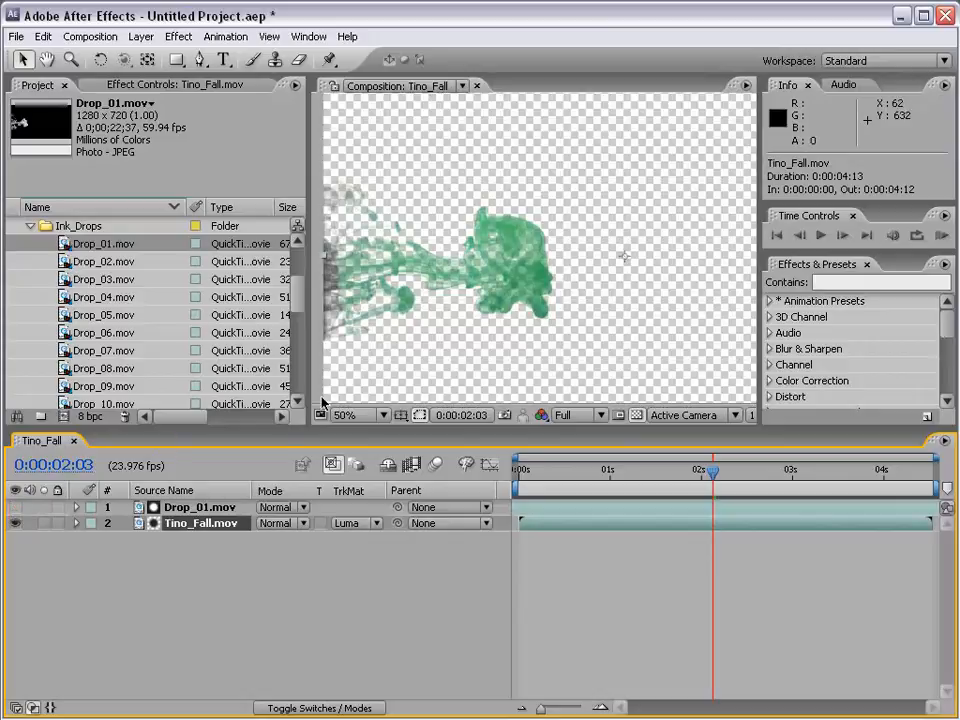
pyautogui.click(15, 507)
# - Apply the Curves effect to Drop_01.mov, raise the RGB curve steeply toward white, and hide the layer
pyautogui.click(195, 507)
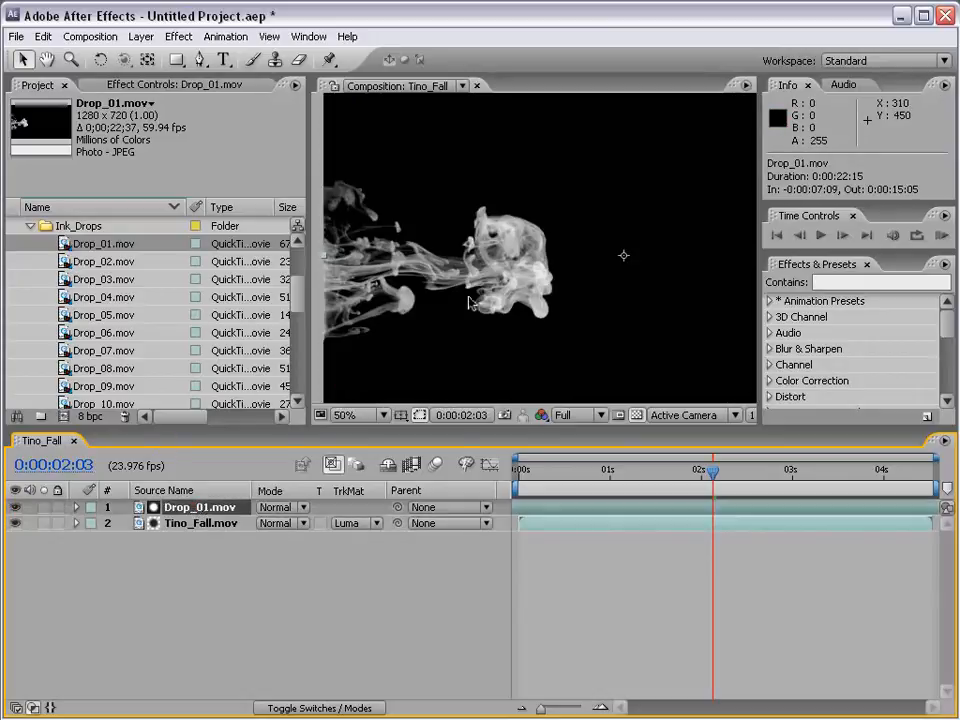
pyautogui.click(178, 37)
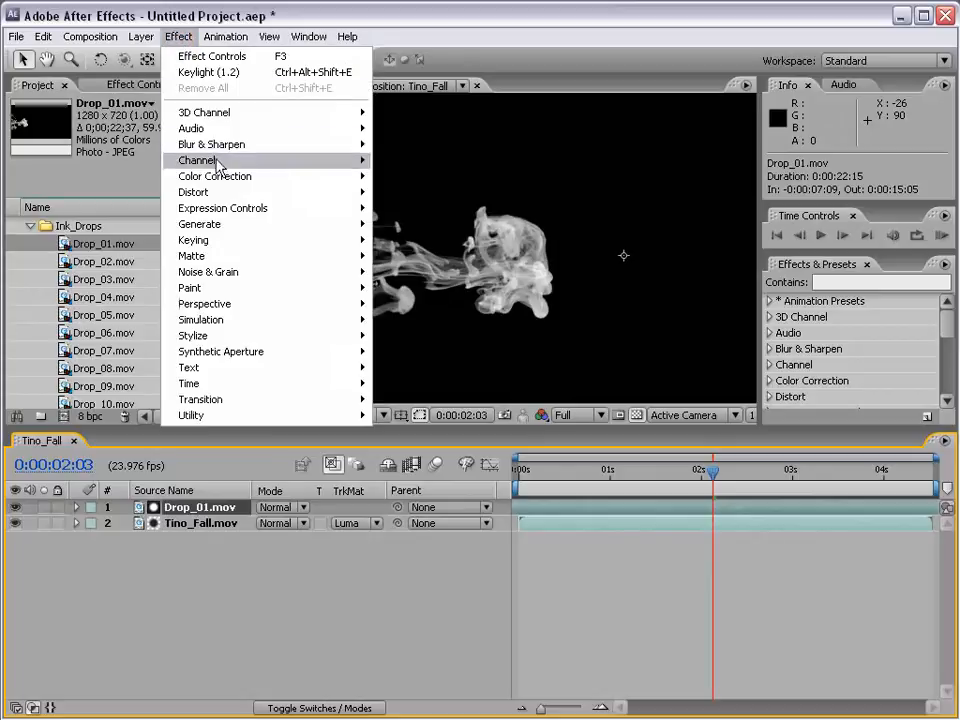
pyautogui.moveTo(212, 178)
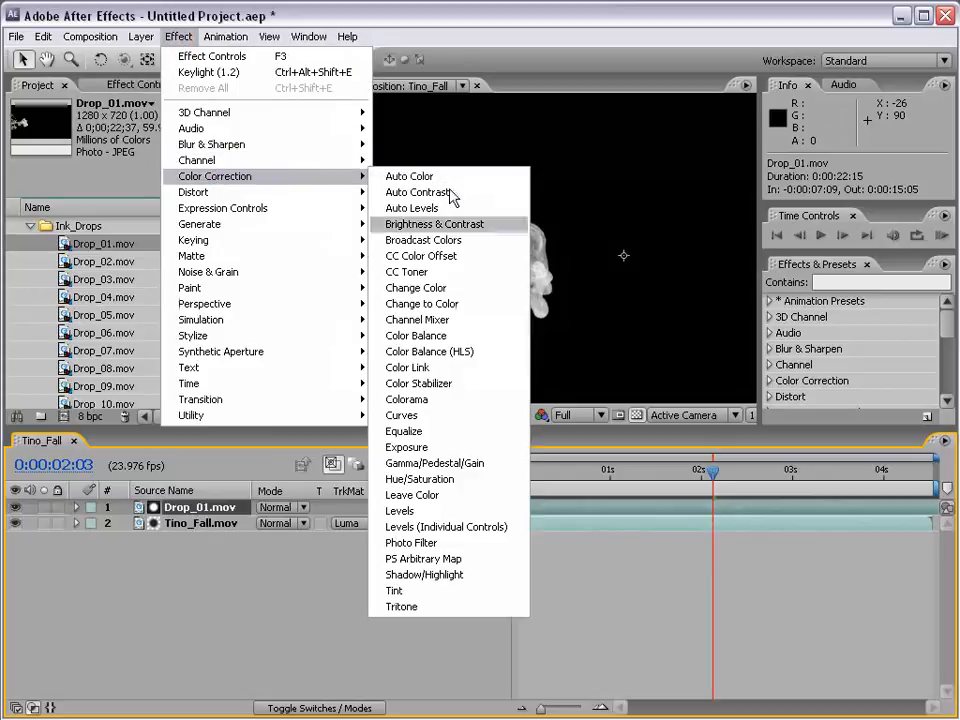
pyautogui.click(400, 415)
pyautogui.moveTo(128, 272); pyautogui.dragTo(78, 220)
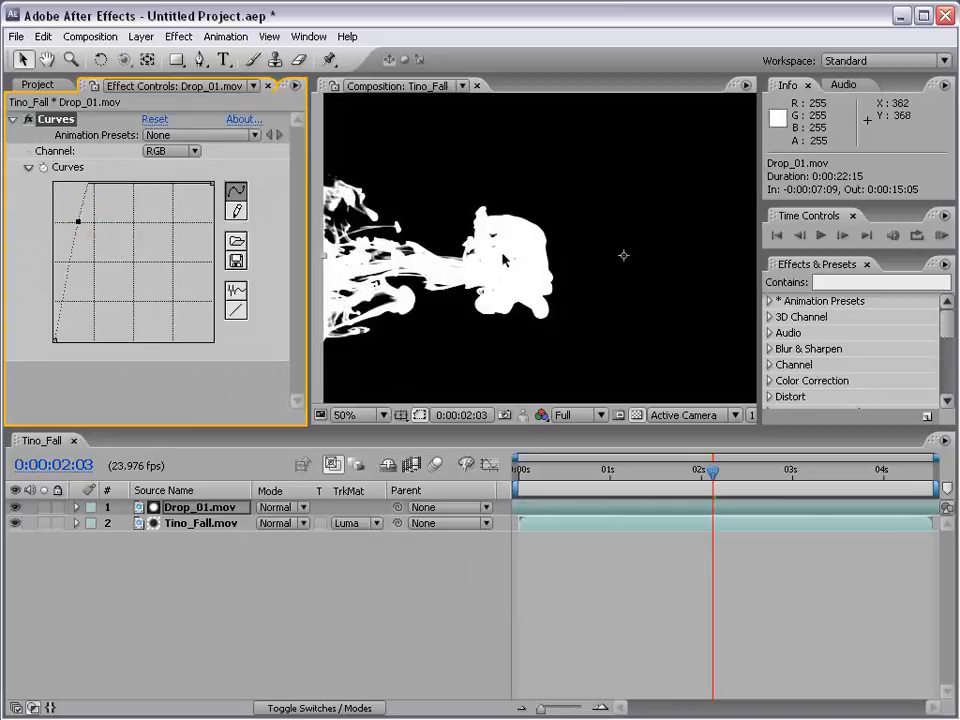
pyautogui.click(14, 508)
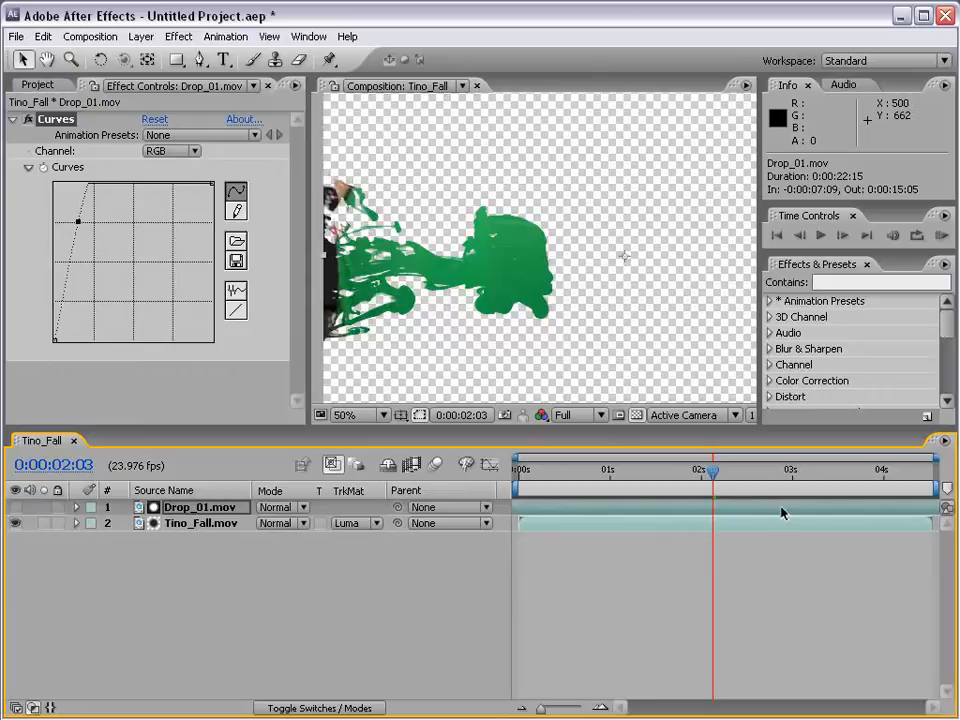
# - Move to 0:00:03:09 and compare the cutout with Drop_01.mov's Curves effect switched off
pyautogui.moveTo(729, 484); pyautogui.dragTo(826, 484)
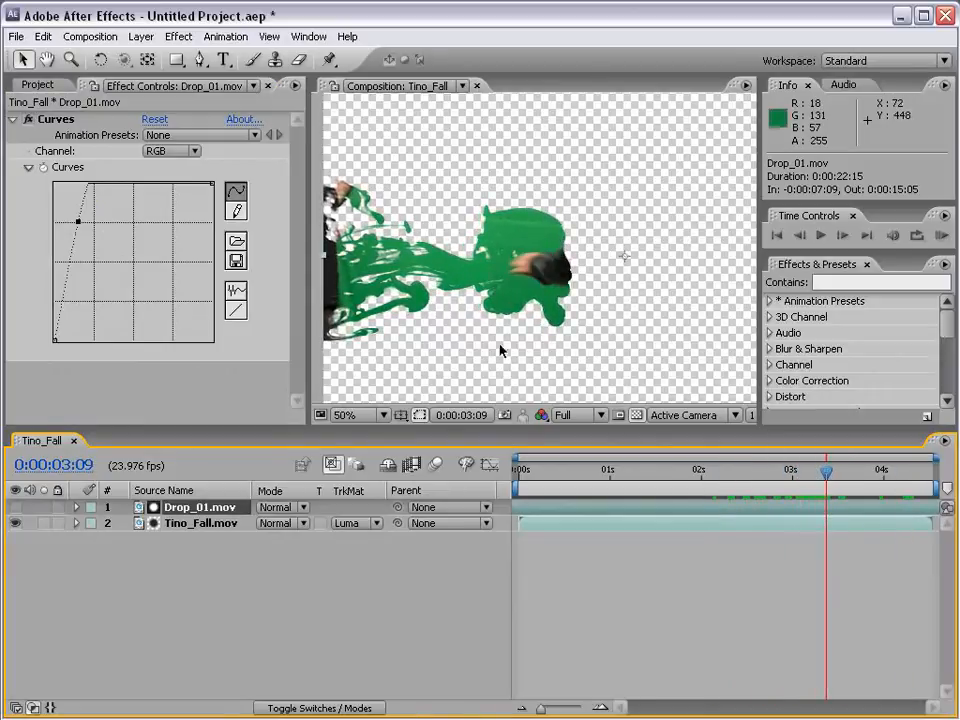
pyautogui.click(30, 120)
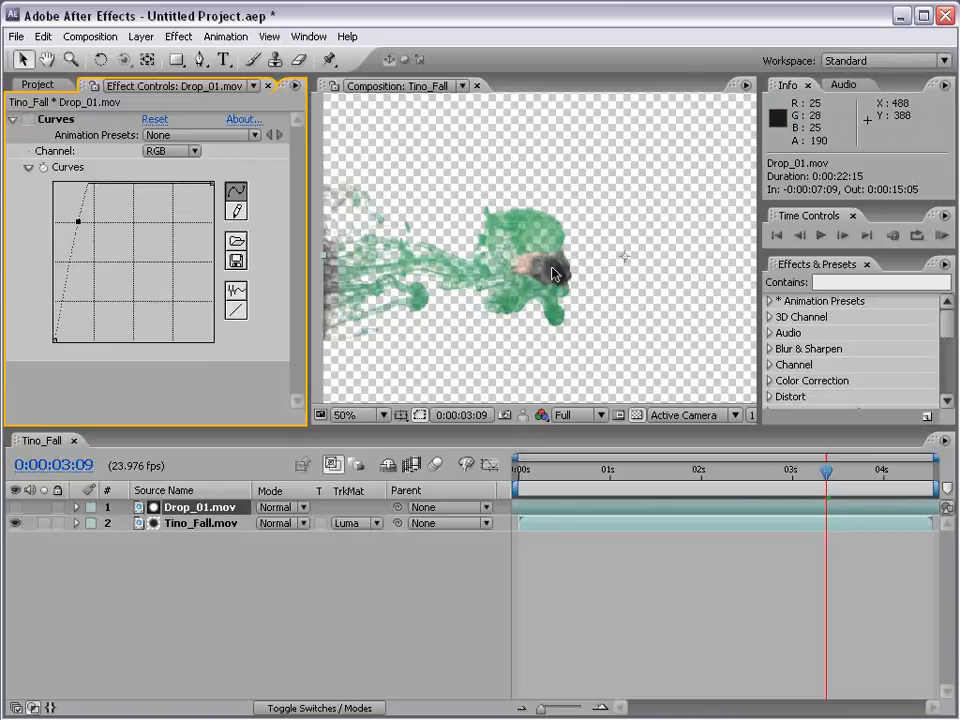
pyautogui.scroll(2, 552, 275)
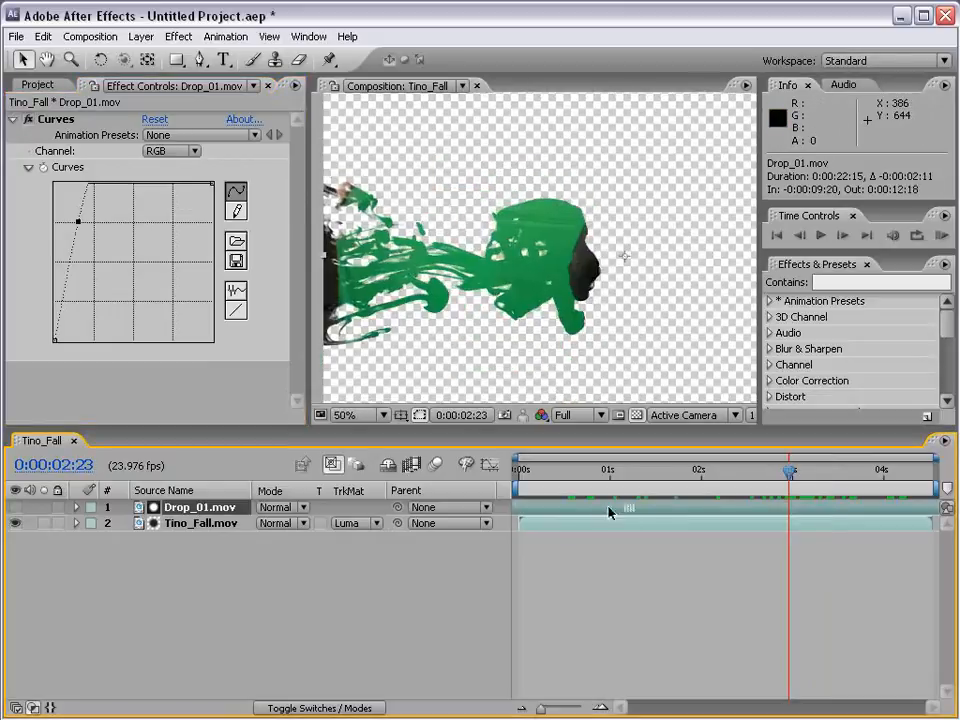
# - Shift the Drop_01.mov layer to start at -0:00:12:01, then enlarge it and position it at 880, 316
pyautogui.moveTo(610, 511); pyautogui.dragTo(409, 505)
pyautogui.scroll(-1, 525, 295)
pyautogui.moveTo(729, 335); pyautogui.dragTo(830, 405)
pyautogui.moveTo(512, 325); pyautogui.dragTo(569, 313)
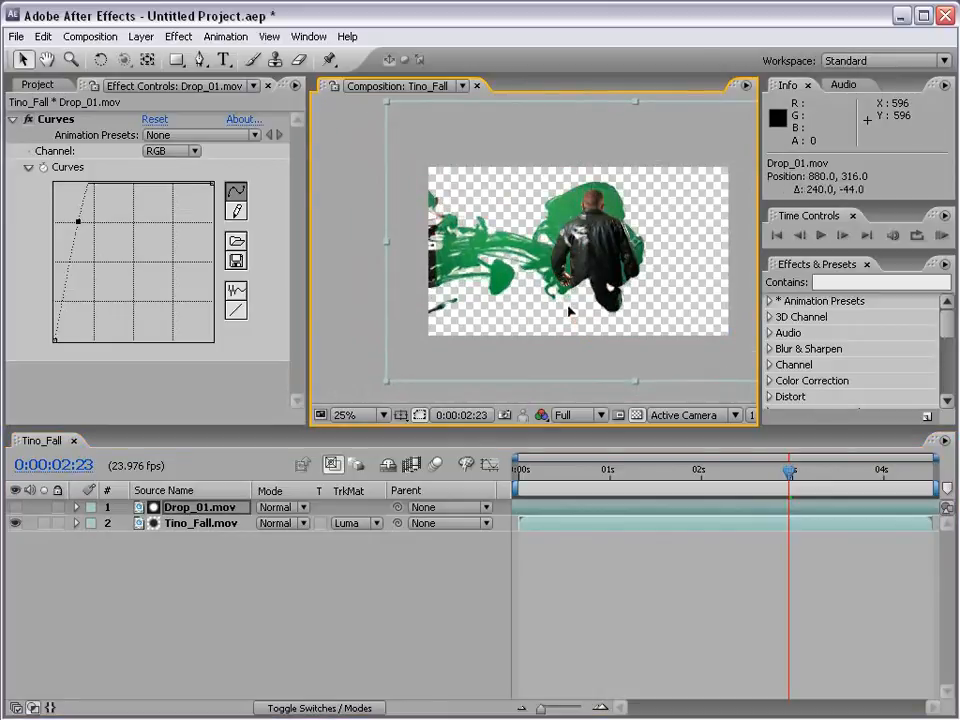
# - Change Tino_Fall.mov's track matte to Luma Inverted Matte "Drop_01.mov"
pyautogui.click(187, 526)
pyautogui.click(364, 524)
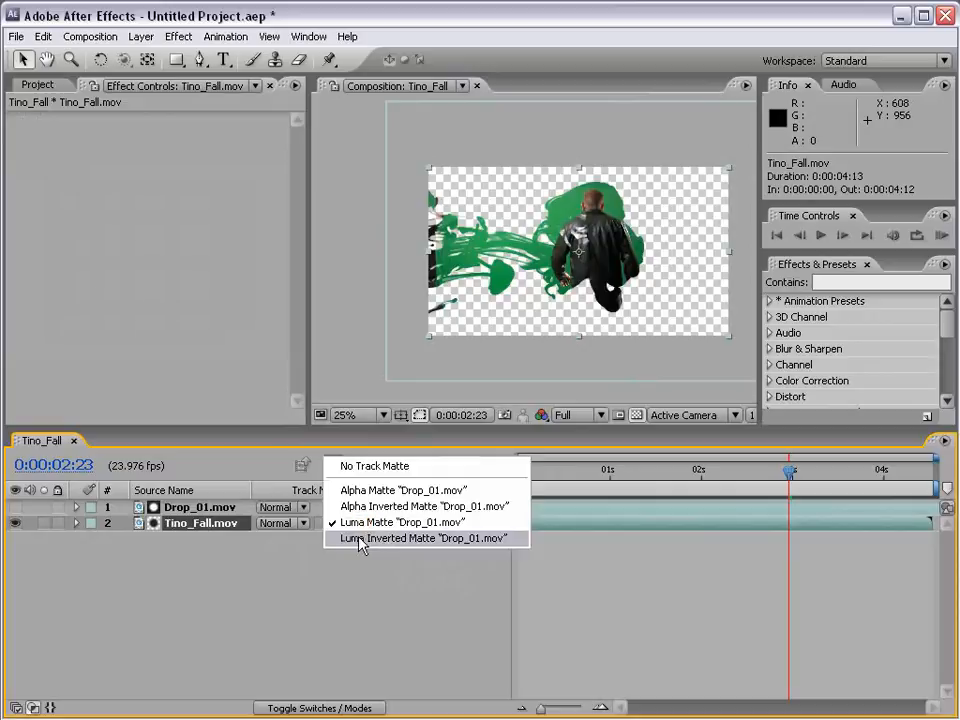
pyautogui.click(430, 539)
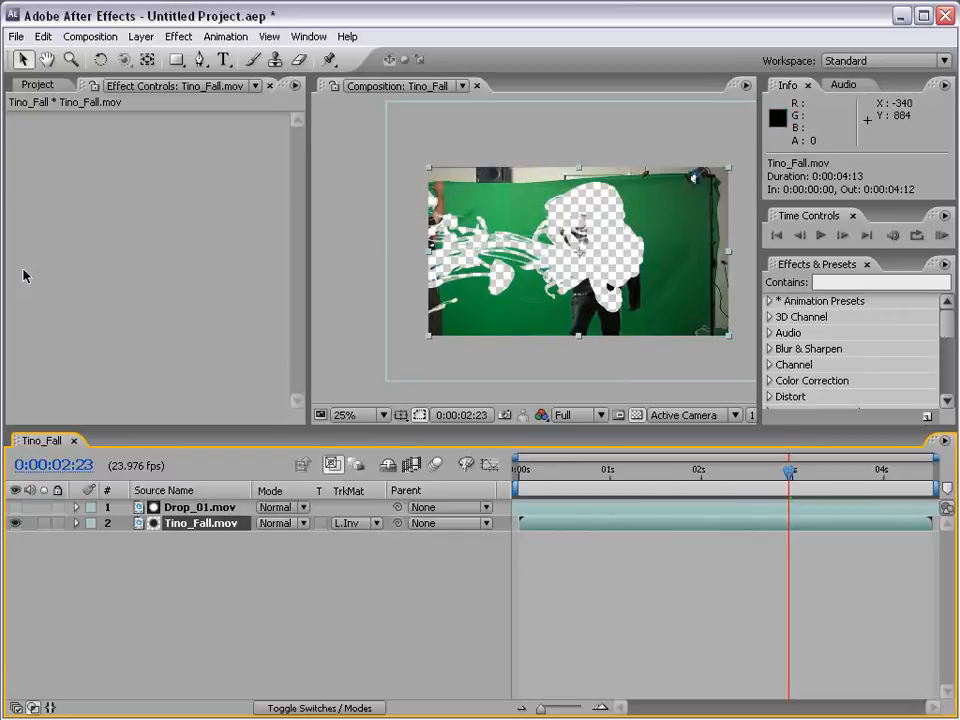
# - Collapse the Ink_Drops and Riot_Gear_FX project folders and select cloud.jpg in the Images folder
pyautogui.click(38, 84)
pyautogui.click(174, 525)
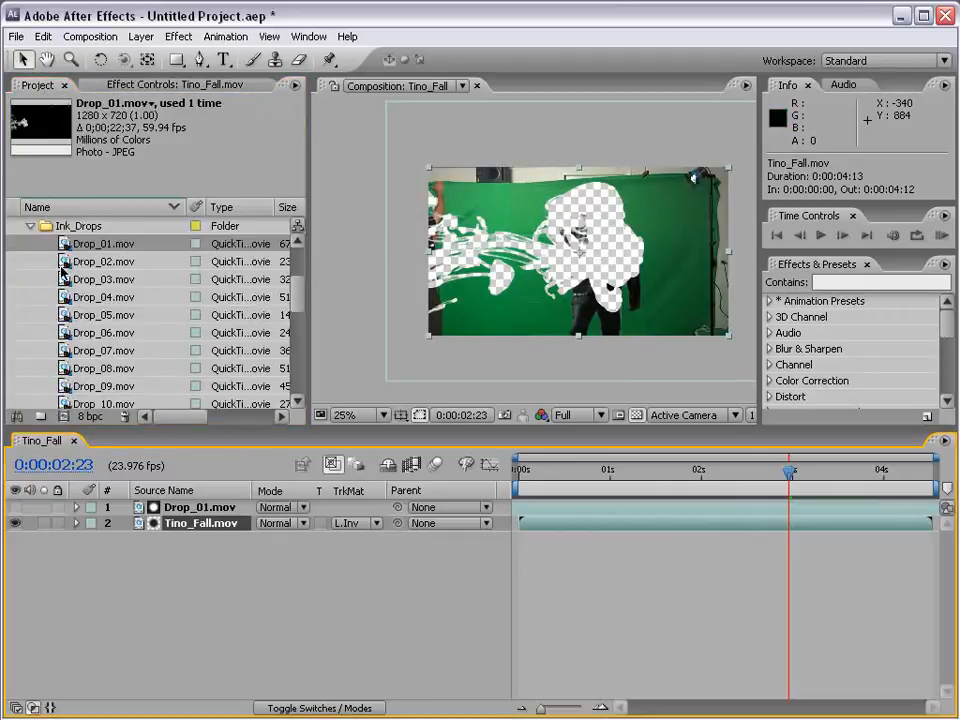
pyautogui.click(31, 227)
pyautogui.scroll(2, 283, 312)
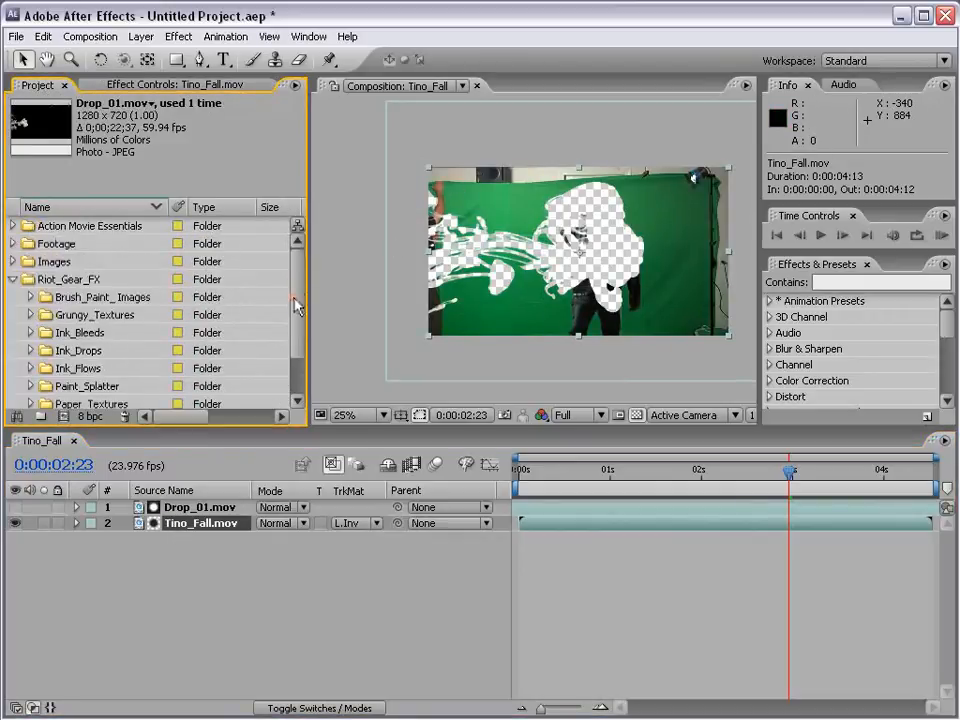
pyautogui.click(11, 279)
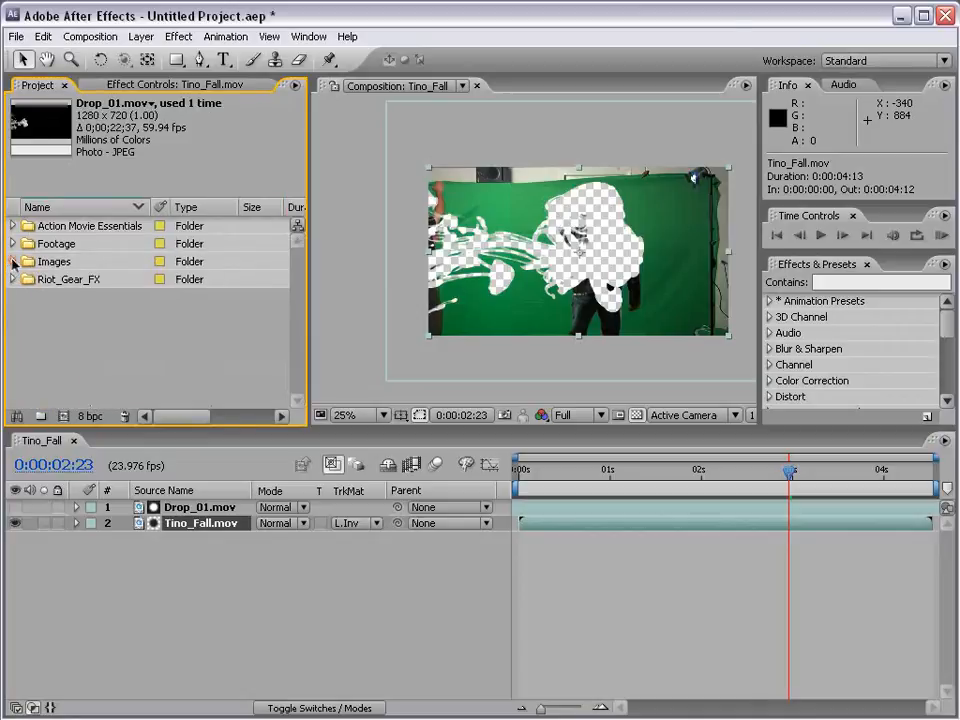
pyautogui.click(13, 262)
pyautogui.click(80, 281)
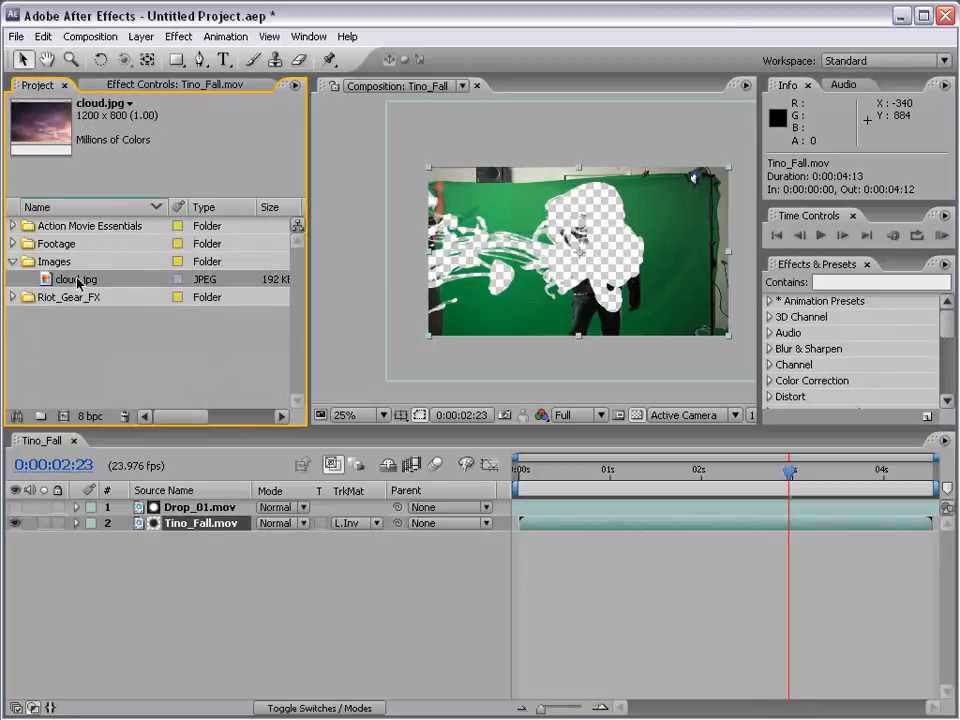
# - Replace the Tino_Fall.mov layer's source with cloud.jpg, keeping the track matte
pyautogui.click(193, 524)
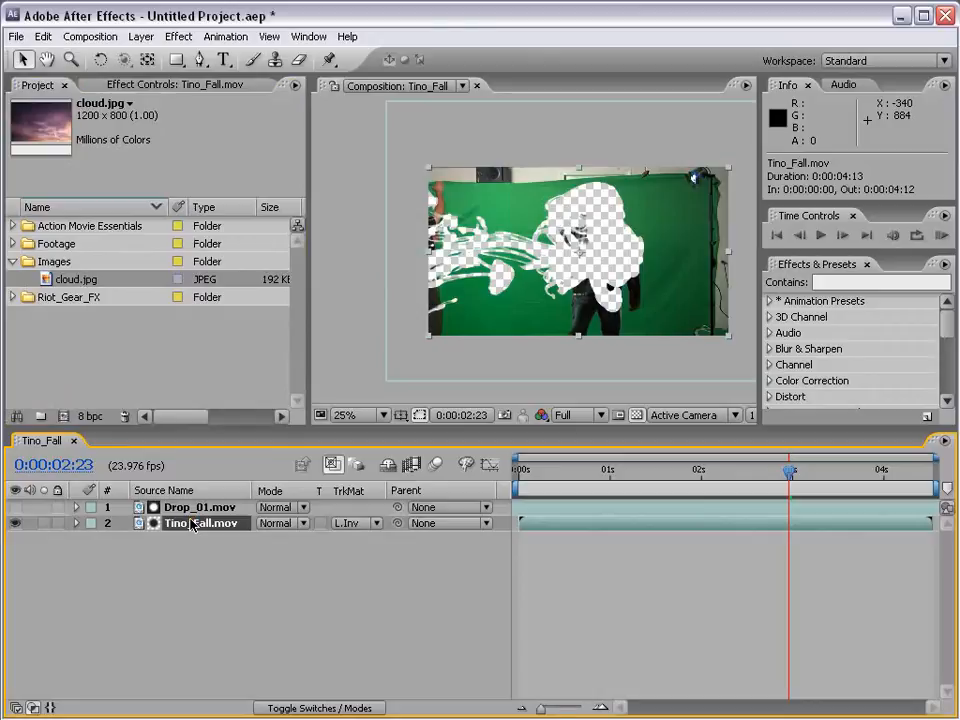
pyautogui.click(195, 548)
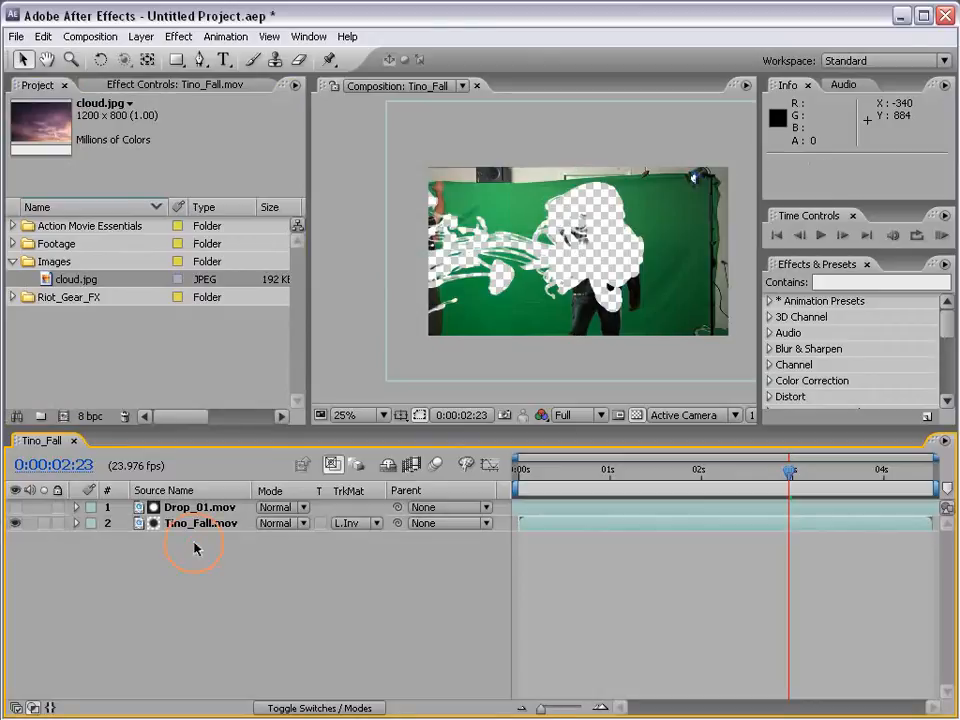
pyautogui.click(180, 526)
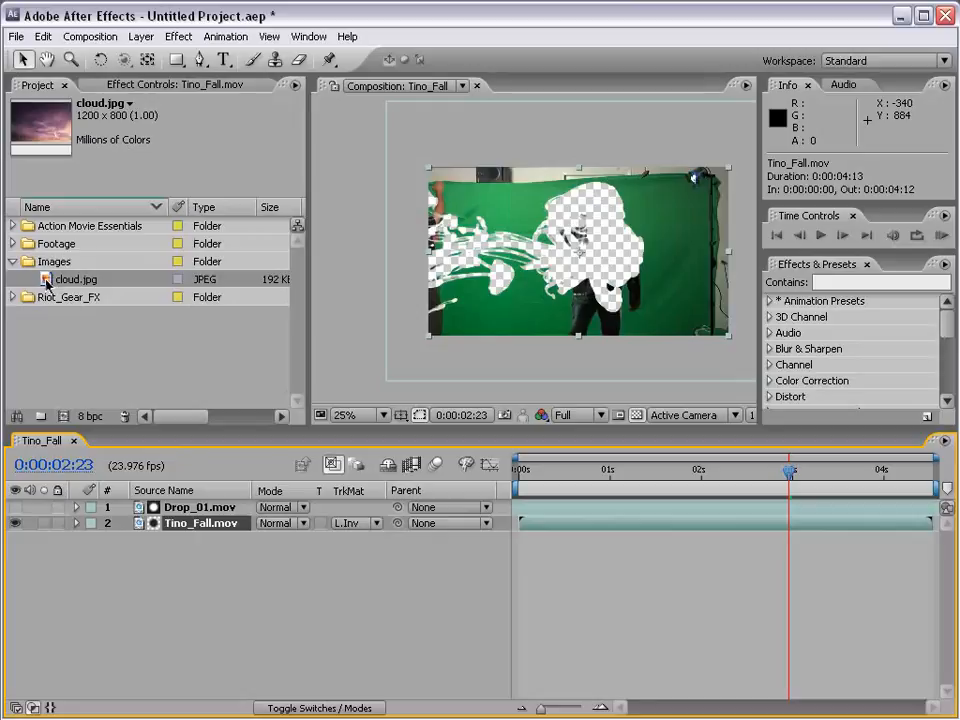
pyautogui.moveTo(47, 283); pyautogui.dragTo(177, 527)
pyautogui.press('alt')
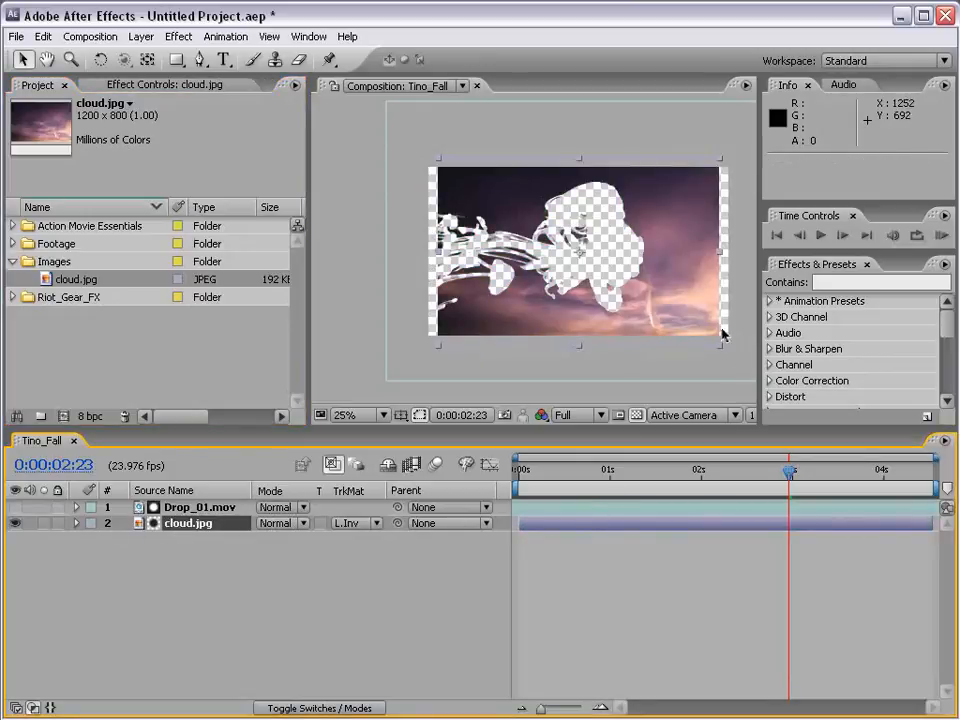
# - Scale cloud.jpg to 110% to cover the frame and check it with the transparency grid off and on
pyautogui.moveTo(721, 345); pyautogui.dragTo(735, 357)
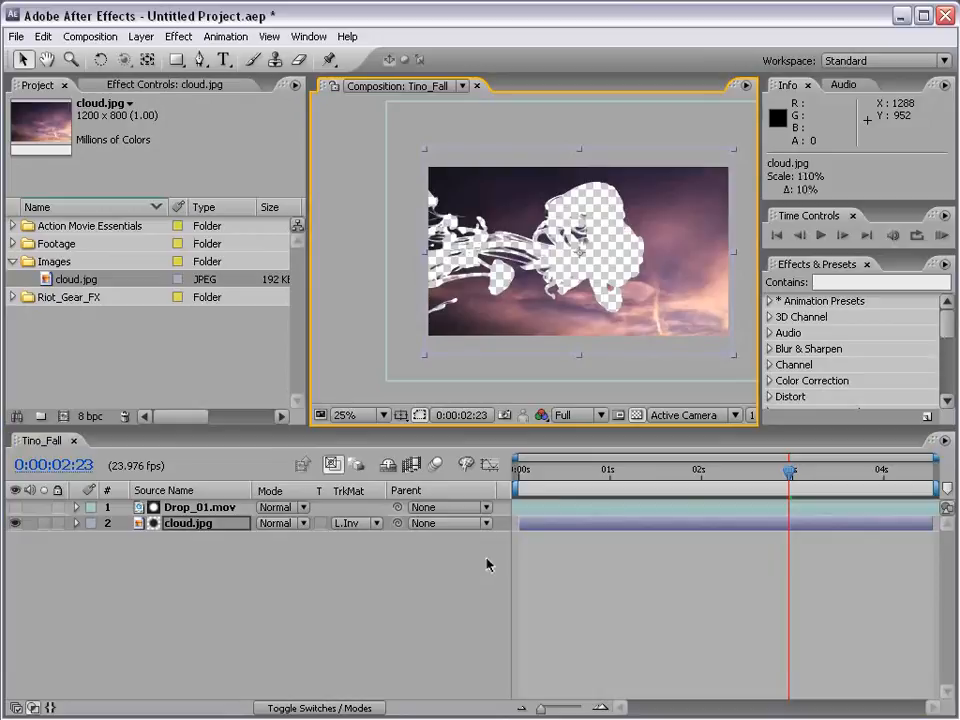
pyautogui.click(637, 416)
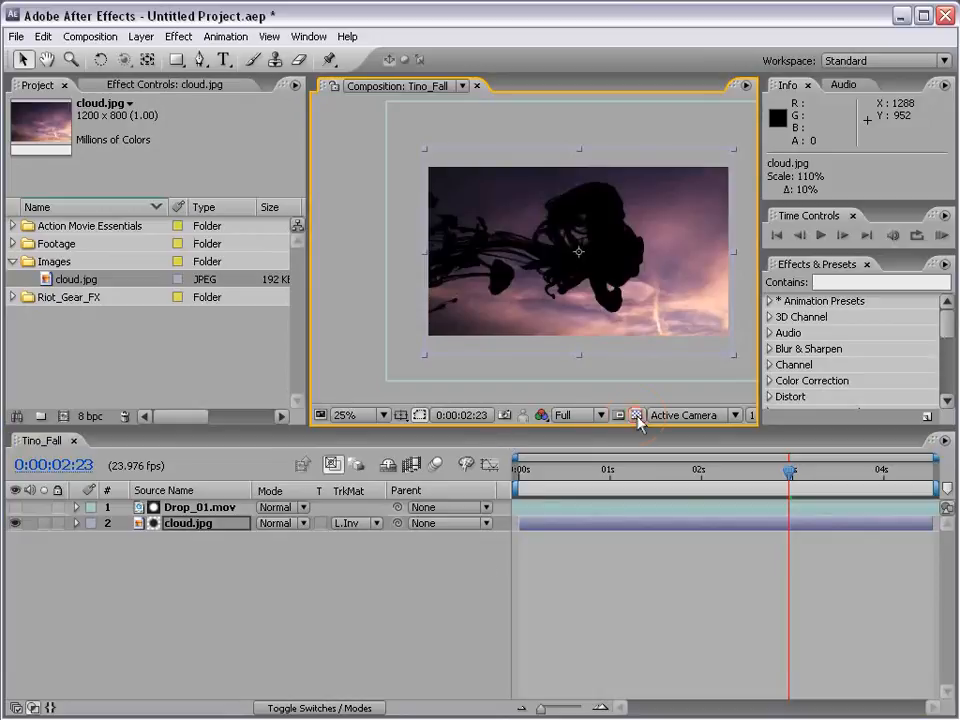
pyautogui.click(637, 415)
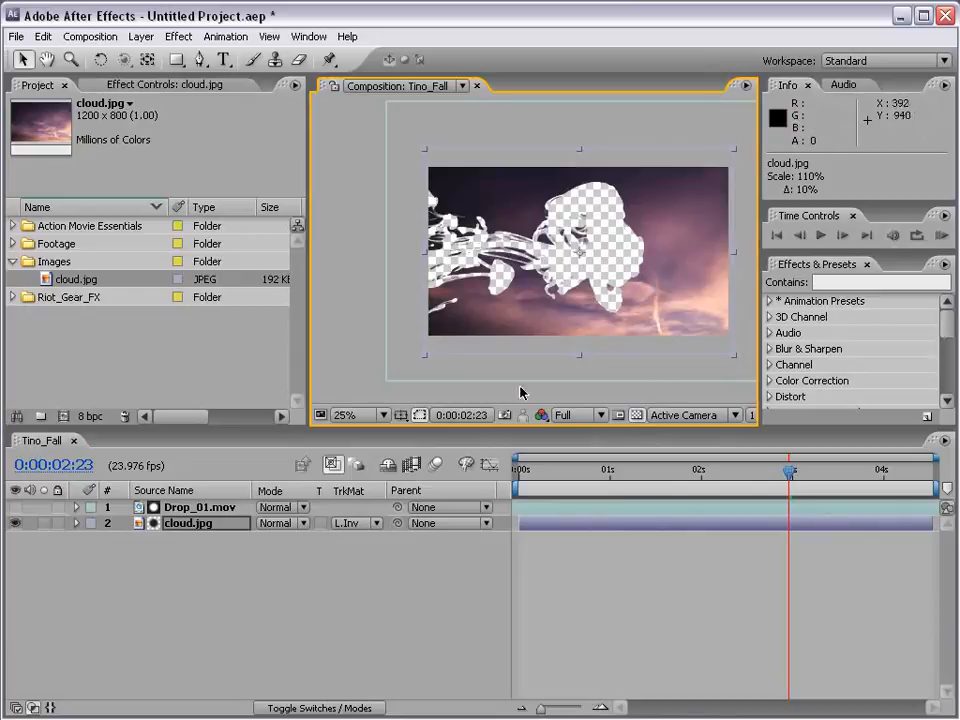
# - Add Mall Video from the Footage folder beneath cloud.jpg, starting at 0:00:00:08, and position it at 600, 352
pyautogui.click(12, 244)
pyautogui.click(75, 279)
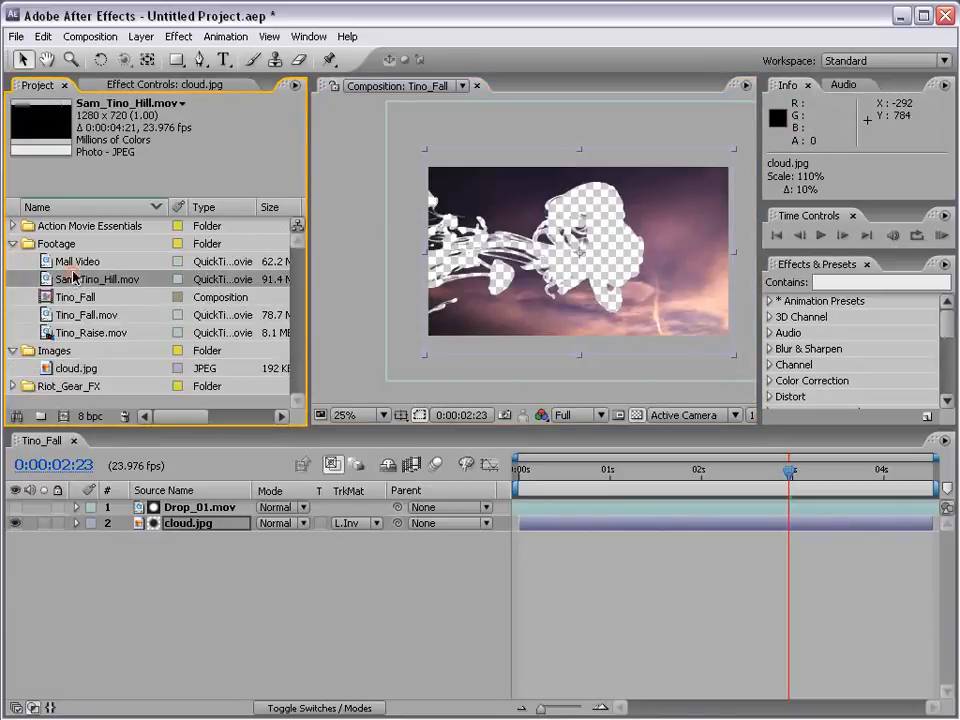
pyautogui.moveTo(72, 261); pyautogui.dragTo(583, 542)
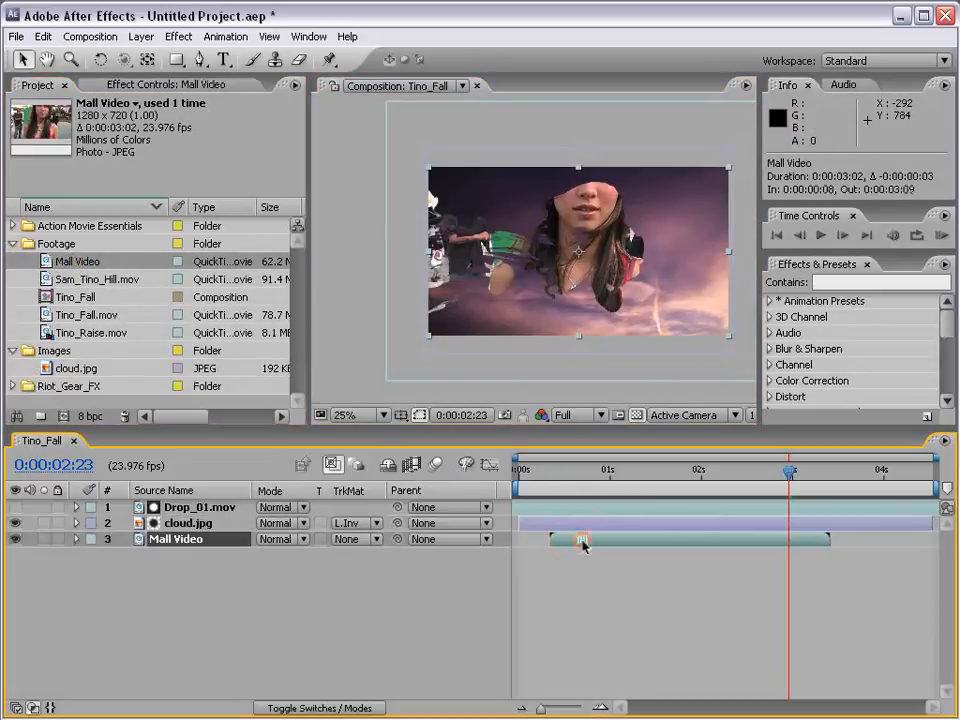
pyautogui.moveTo(576, 267); pyautogui.dragTo(566, 265)
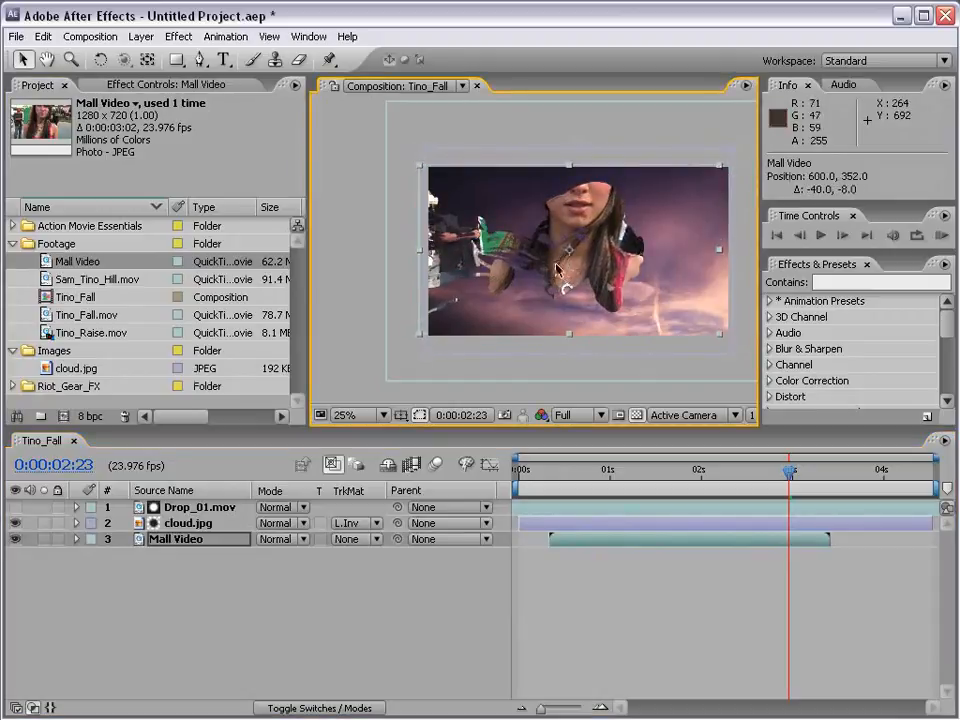
# - View Mall Video with cloud.jpg hidden and shown, move to 0:00:01:00, and select the Drop_01.mov layer
pyautogui.click(15, 523)
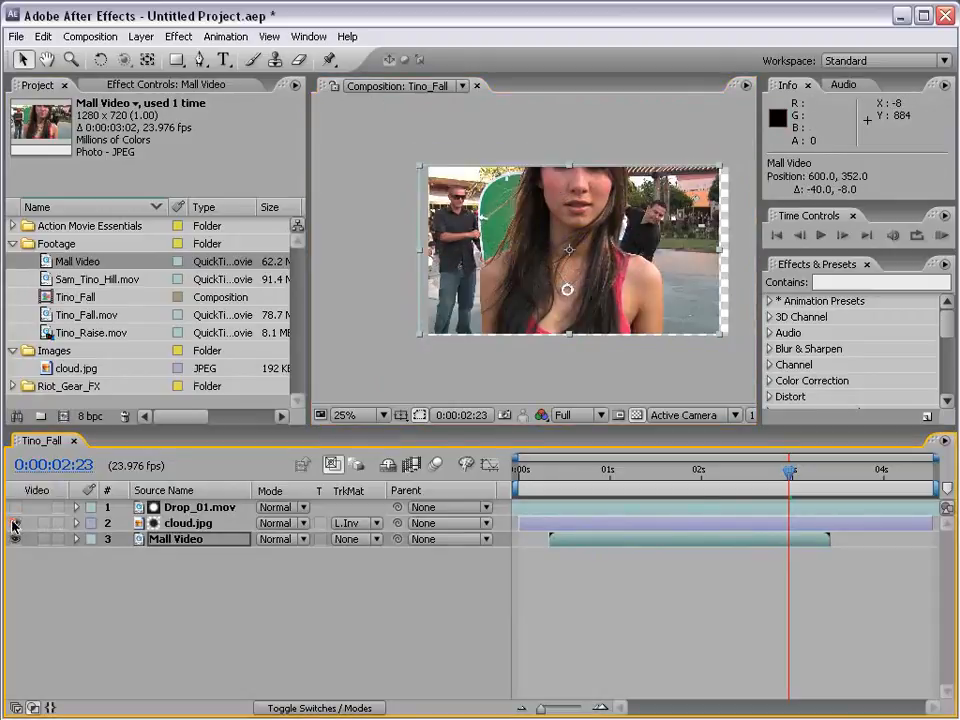
pyautogui.click(15, 523)
pyautogui.moveTo(628, 484); pyautogui.dragTo(611, 484)
pyautogui.click(200, 507)
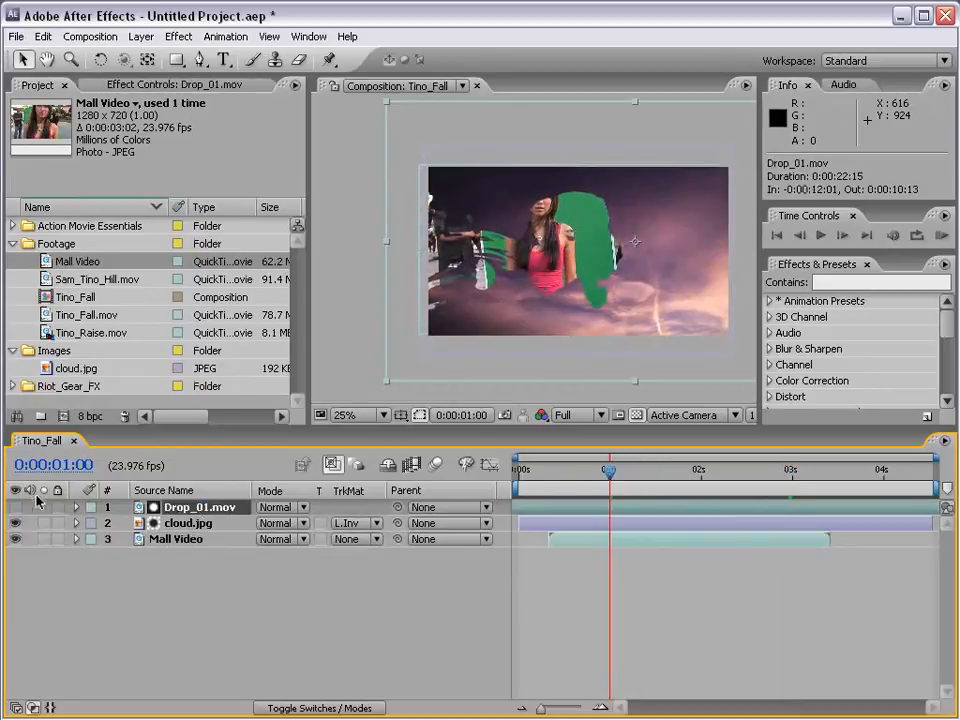
# - View the Drop_01.mov matte on its own, hide it again, and shift it slightly up and left in the frame
pyautogui.click(15, 507)
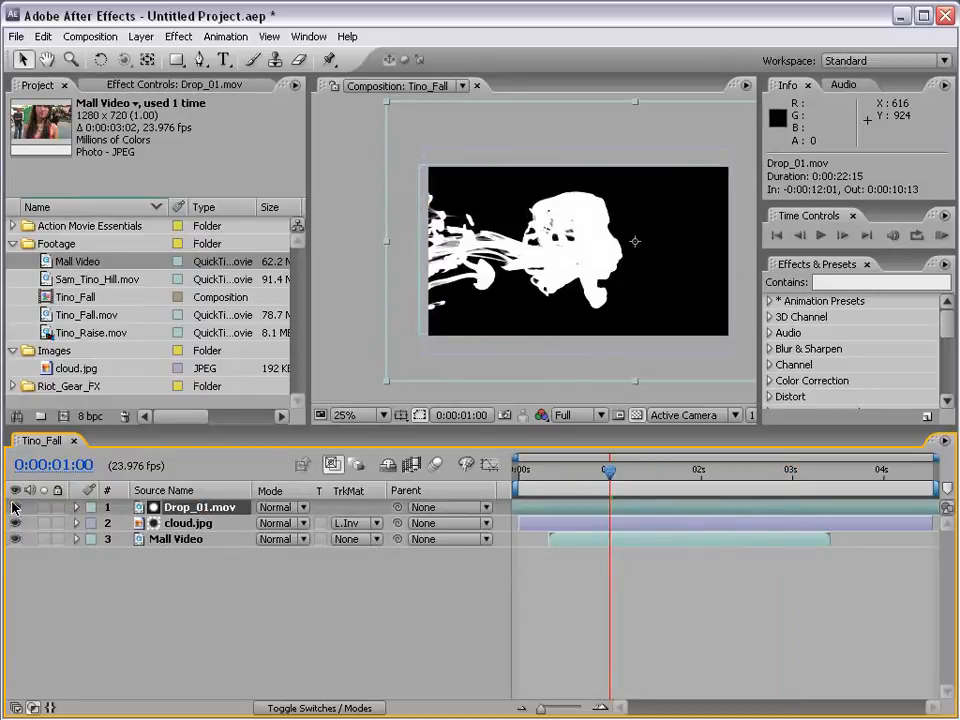
pyautogui.click(15, 507)
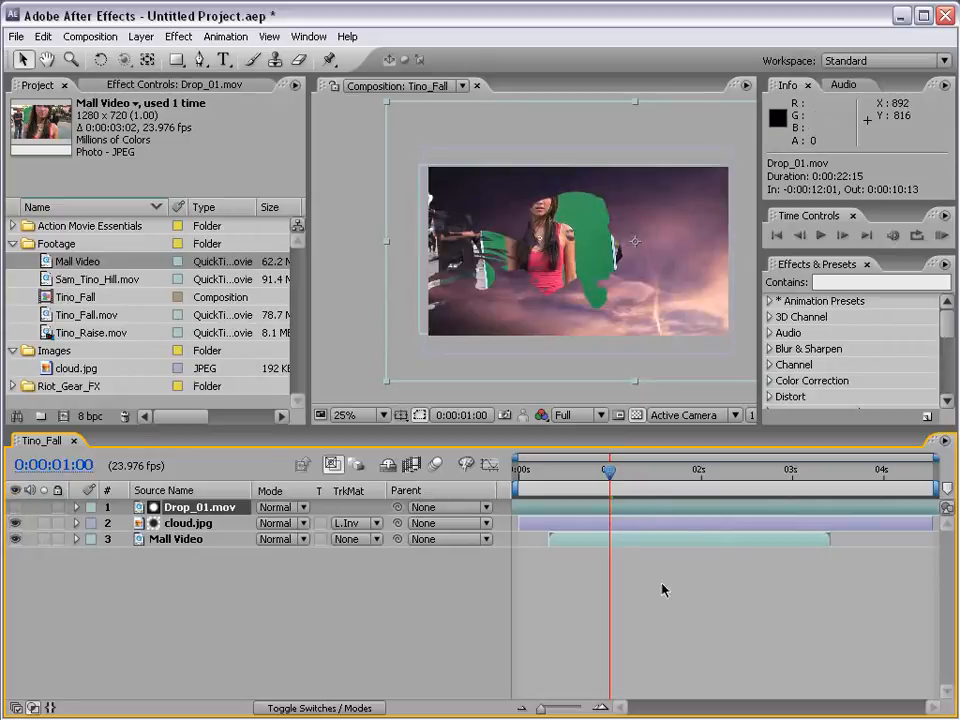
pyautogui.moveTo(551, 270); pyautogui.dragTo(522, 246)
# - Reposition Mall Video to 664, 388 and the Drop_01.mov matte to 836, 252
pyautogui.click(615, 538)
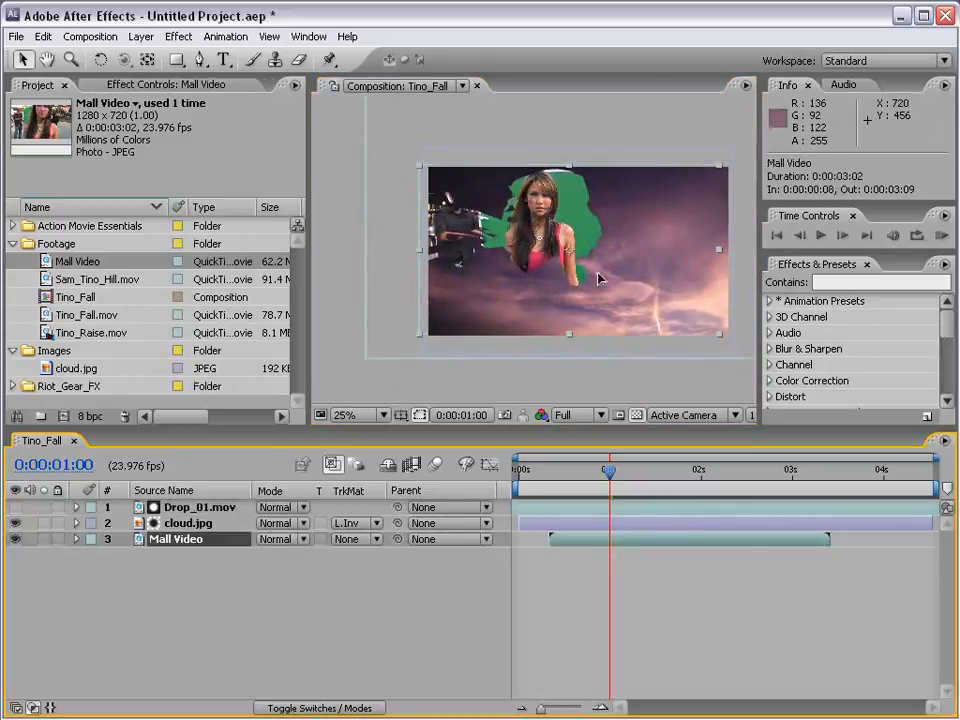
pyautogui.moveTo(598, 274)
pyautogui.mouseDown()
pyautogui.moveTo(637, 297)
pyautogui.moveTo(613, 284)
pyautogui.mouseUp()
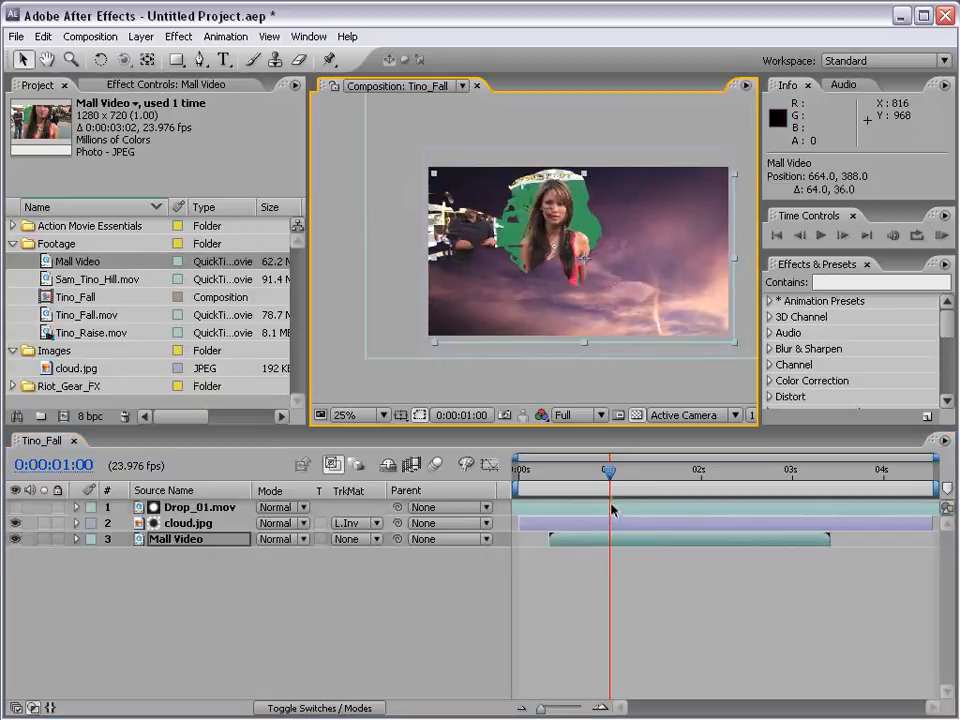
pyautogui.click(611, 511)
pyautogui.moveTo(557, 222)
pyautogui.mouseDown()
pyautogui.moveTo(589, 232)
pyautogui.moveTo(567, 229)
pyautogui.mouseUp()
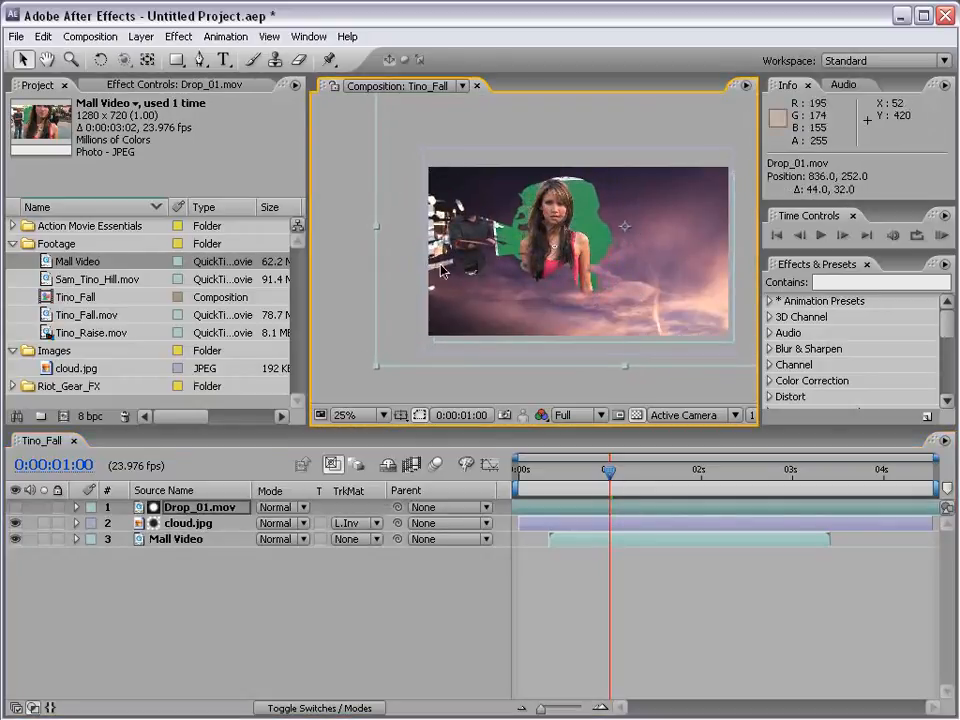
# - Rotate the Drop_01.mov matte to -90° and reposition it to 528, -24 over the woman
pyautogui.press('w')
pyautogui.moveTo(411, 275); pyautogui.dragTo(684, 367)
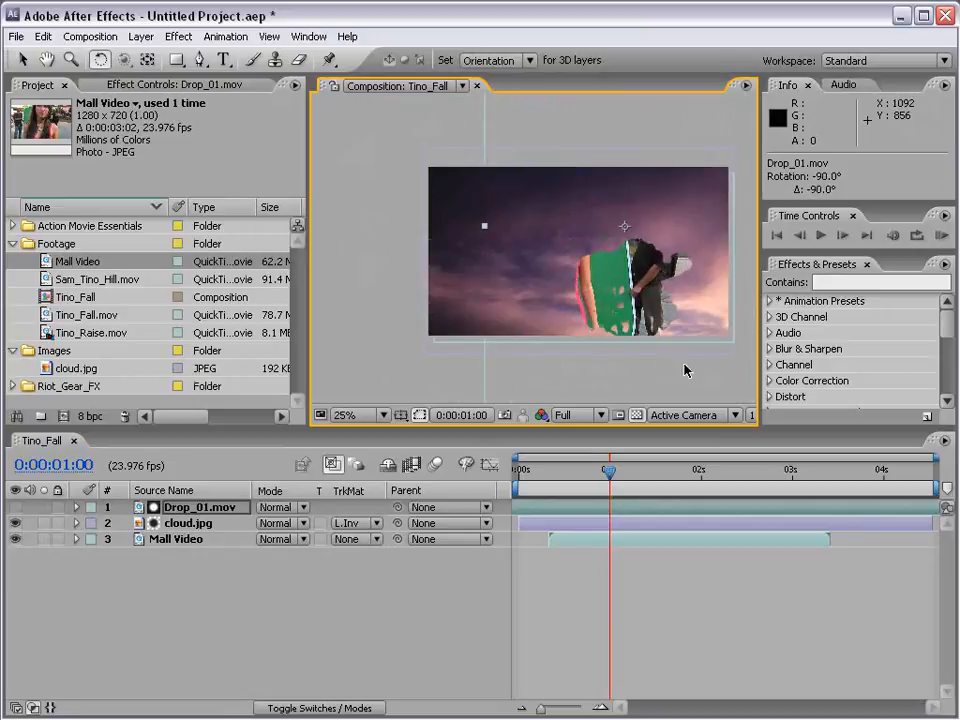
pyautogui.press('v')
pyautogui.moveTo(641, 300); pyautogui.dragTo(557, 231)
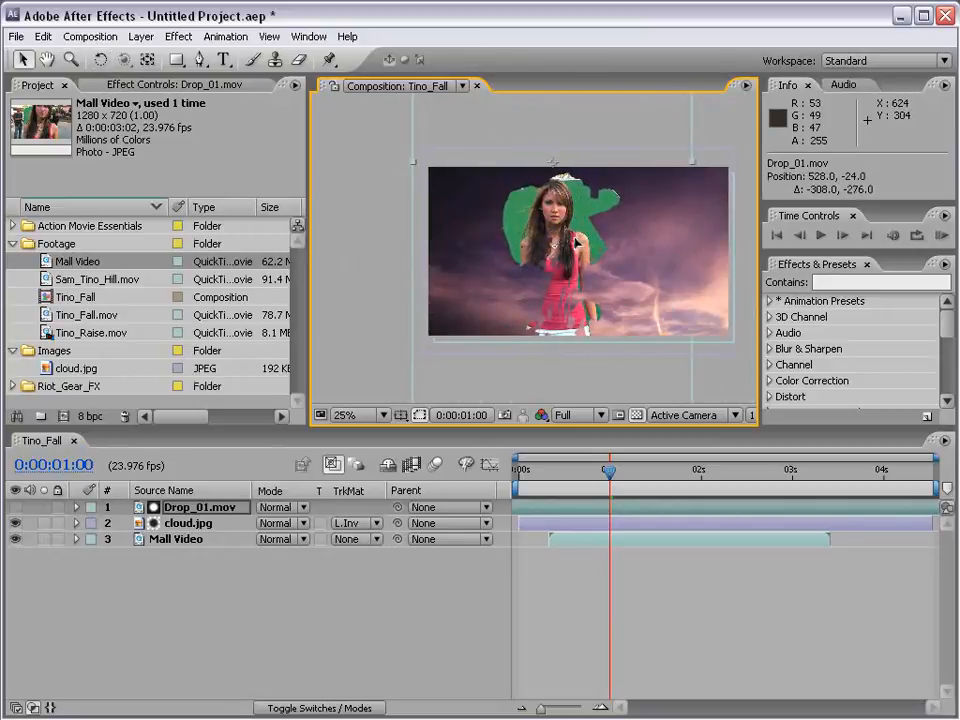
# - Examine the ink reveal over the woman at 0:00:01:21 with the composition magnified to 50%
pyautogui.click(600, 494)
pyautogui.moveTo(600, 494); pyautogui.dragTo(690, 486)
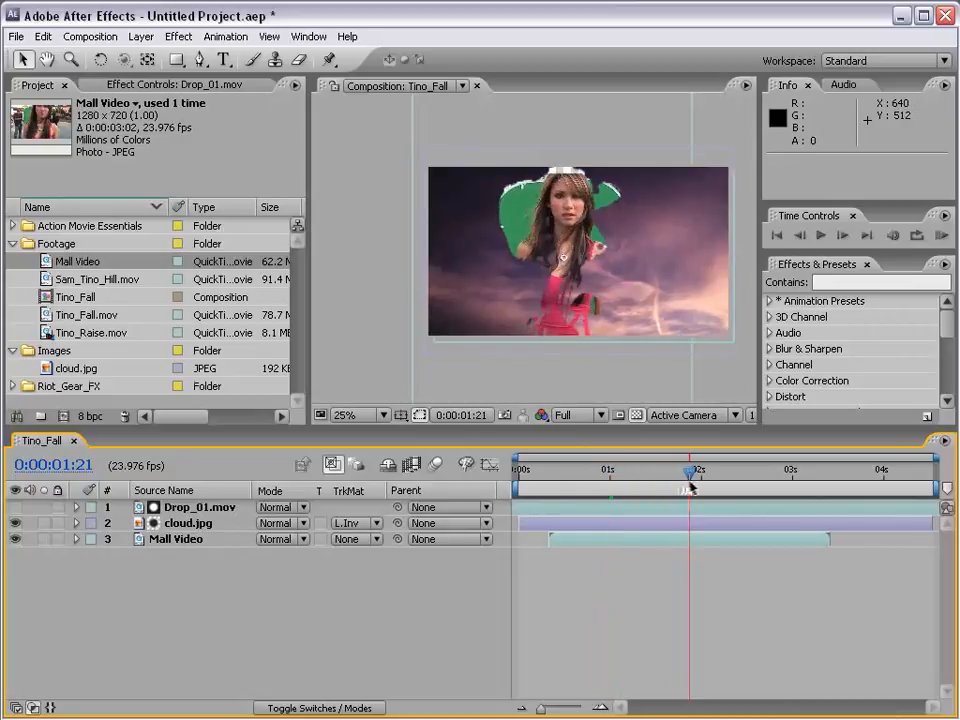
pyautogui.press('.')
pyautogui.press('.')
pyautogui.press('h')
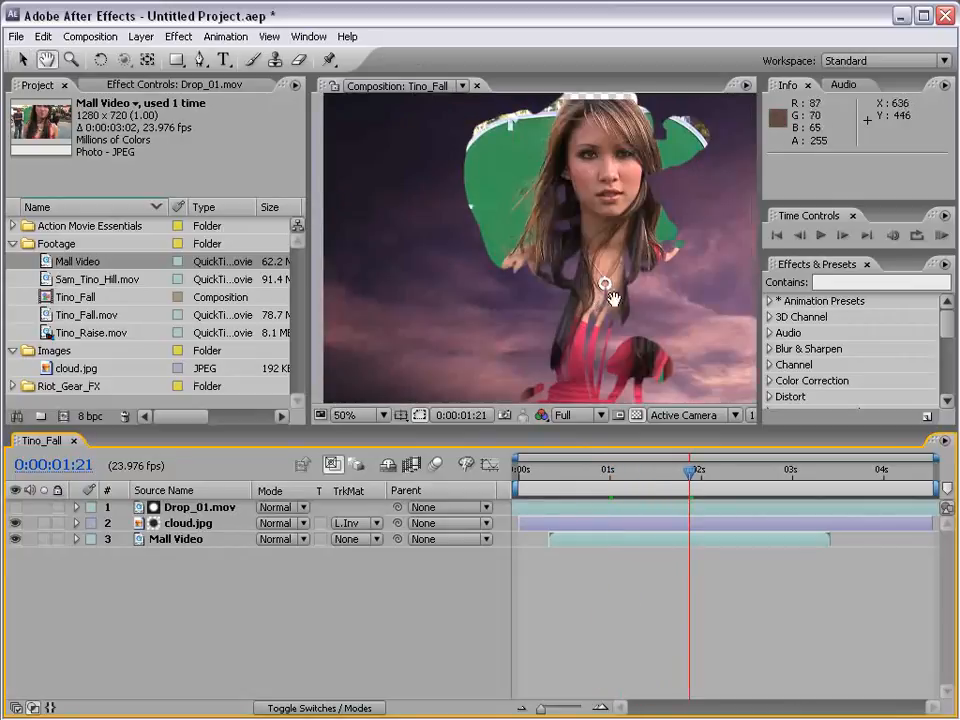
pyautogui.moveTo(655, 270); pyautogui.dragTo(598, 277)
pyautogui.press('v')
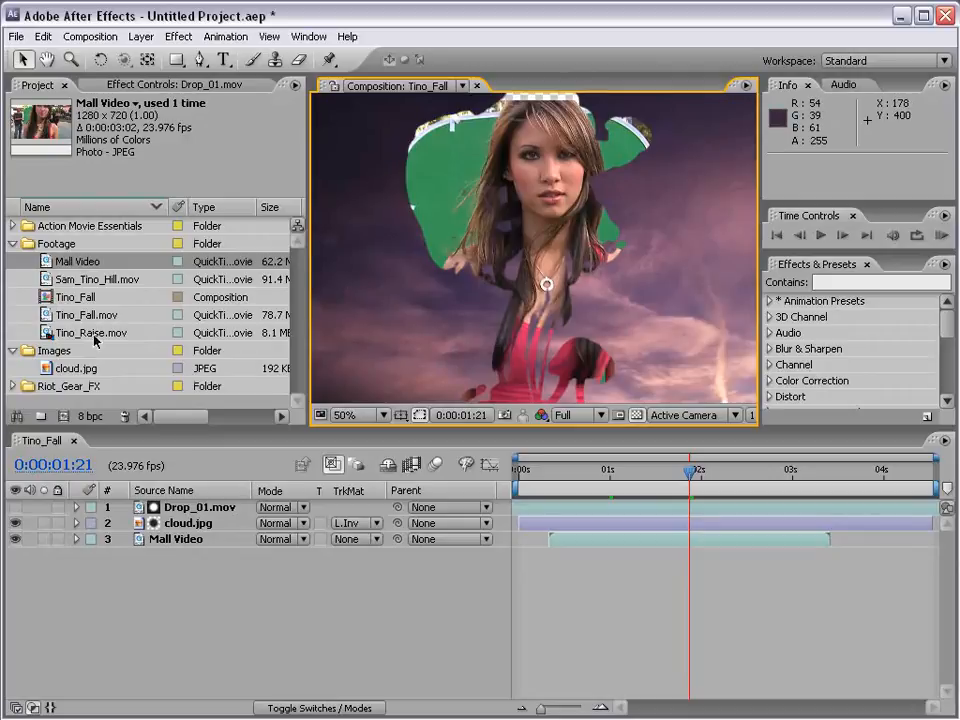
# - Hide the Mall Video and cloud.jpg layers and add Tino_Fall.mov as the lowest layer, starting at 0:00:00:07
pyautogui.moveTo(15, 539); pyautogui.dragTo(15, 523)
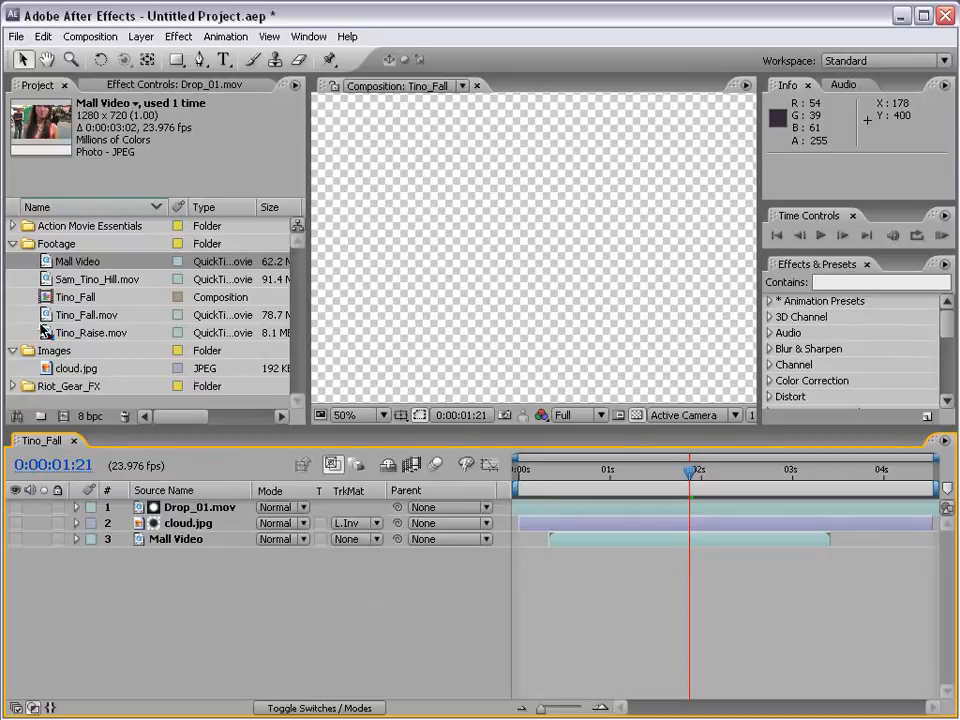
pyautogui.moveTo(43, 315); pyautogui.dragTo(546, 591)
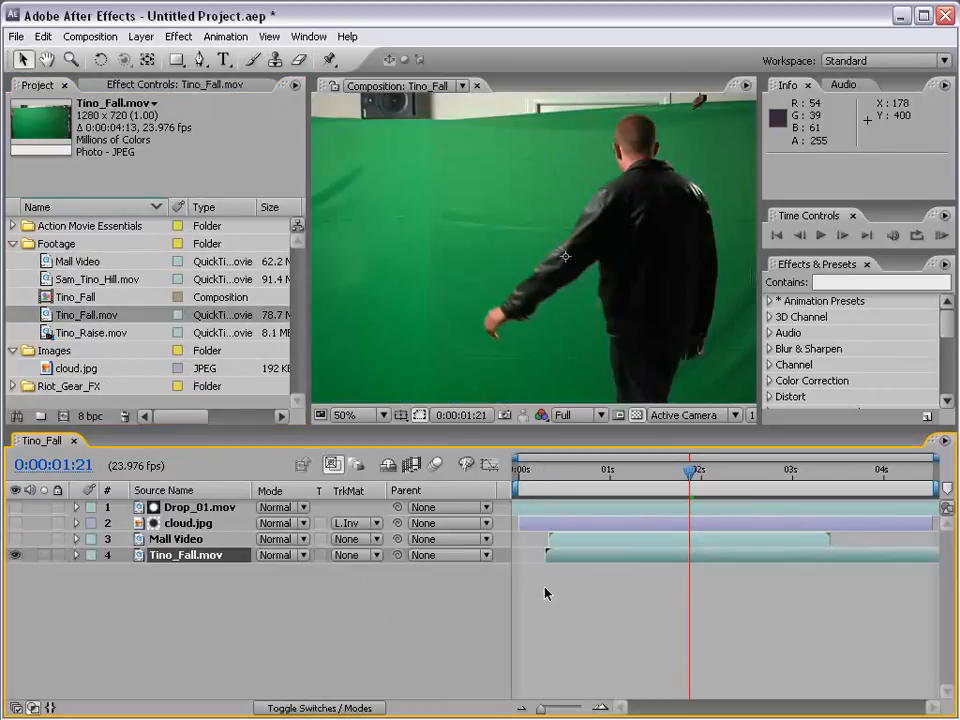
pyautogui.scroll(-2, 525, 182)
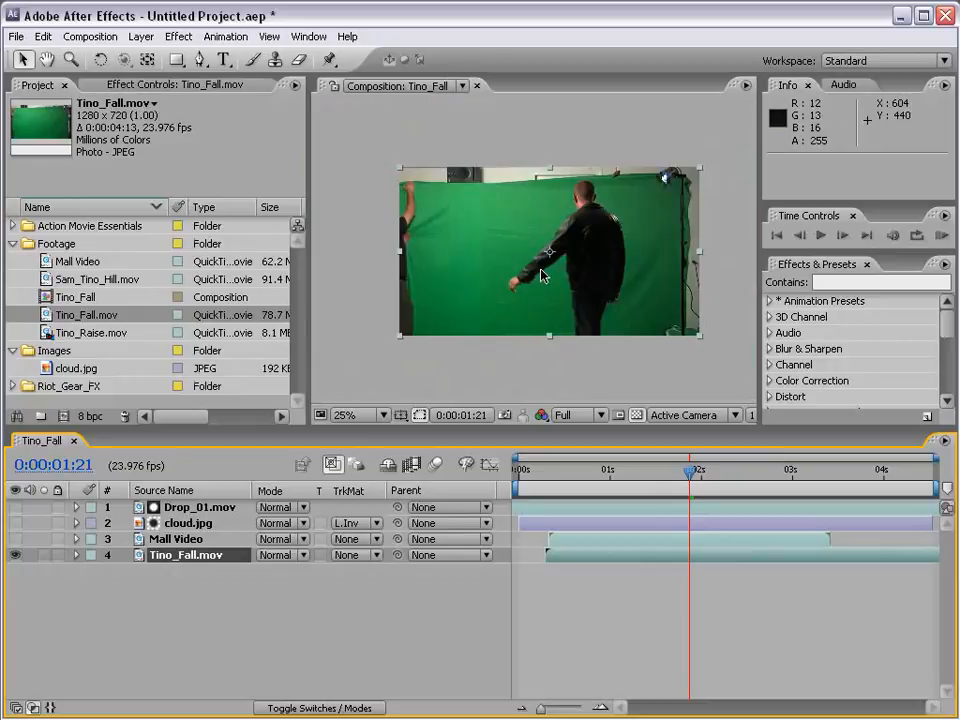
# - Key Tino_Fall.mov with Keylight, sampling the green backdrop as Screen Colour and setting Clip Black to 23 and Clip White to 81
pyautogui.click(188, 37)
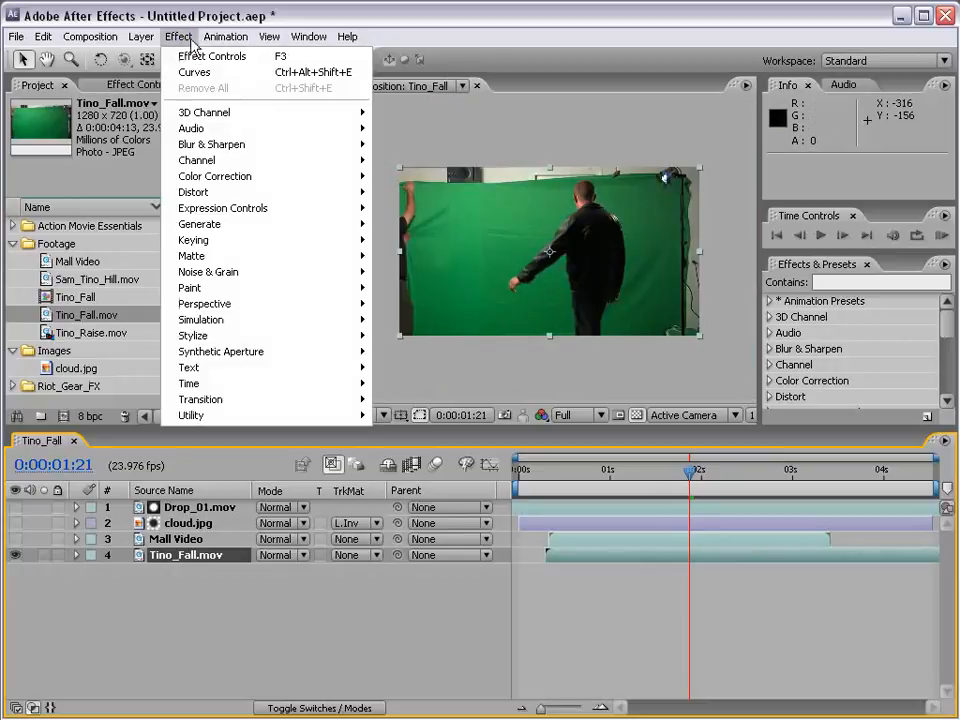
pyautogui.moveTo(185, 240)
pyautogui.click(441, 350)
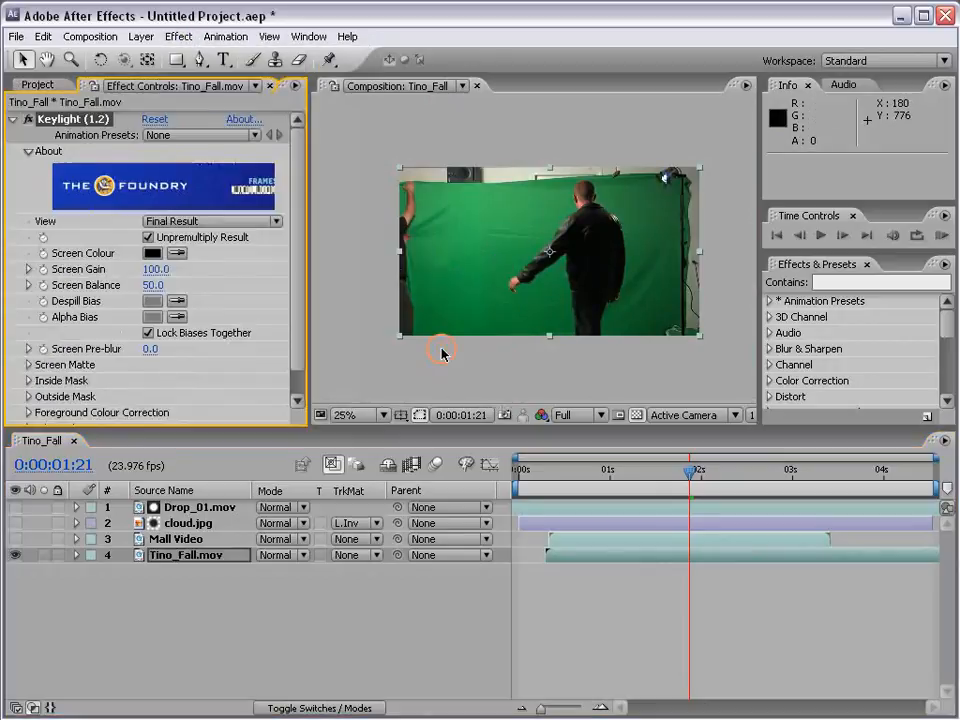
pyautogui.click(178, 253)
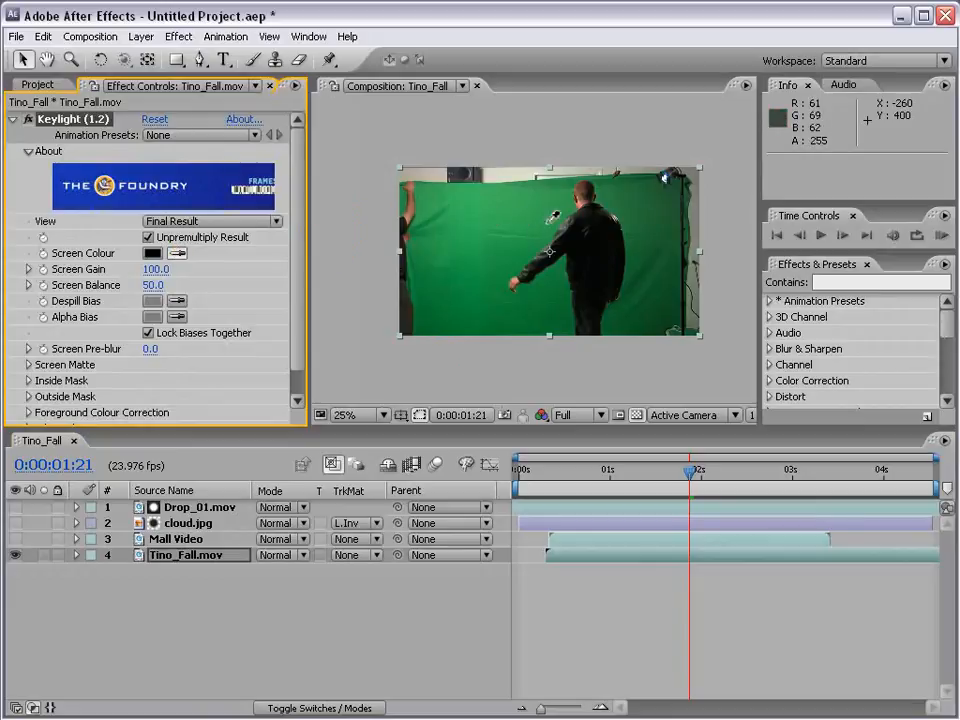
pyautogui.click(632, 241)
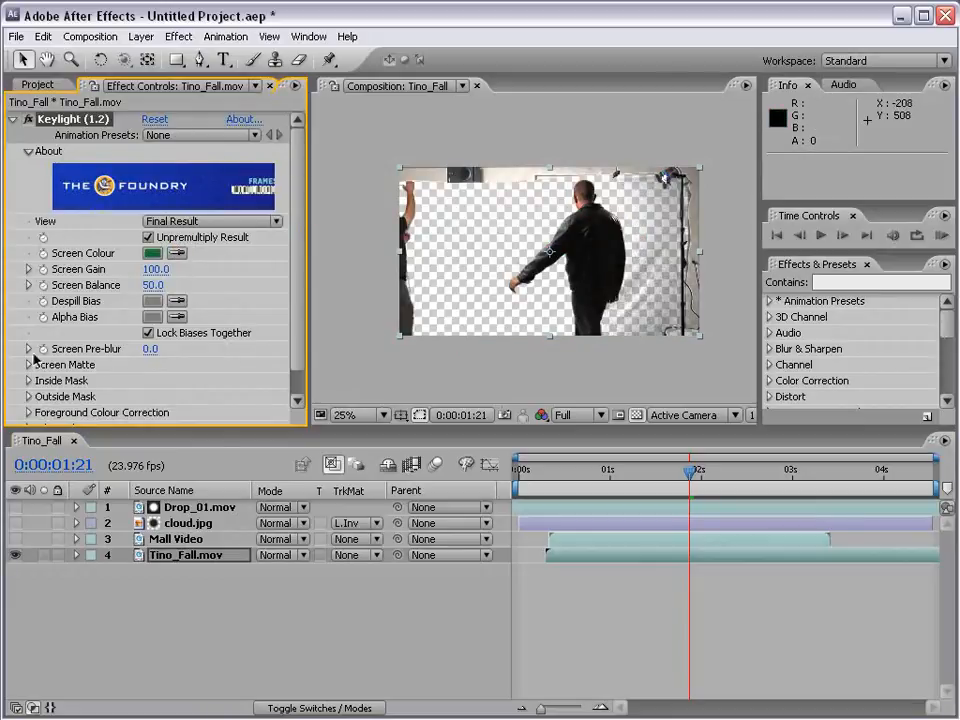
pyautogui.click(30, 366)
pyautogui.moveTo(150, 289); pyautogui.dragTo(100, 304)
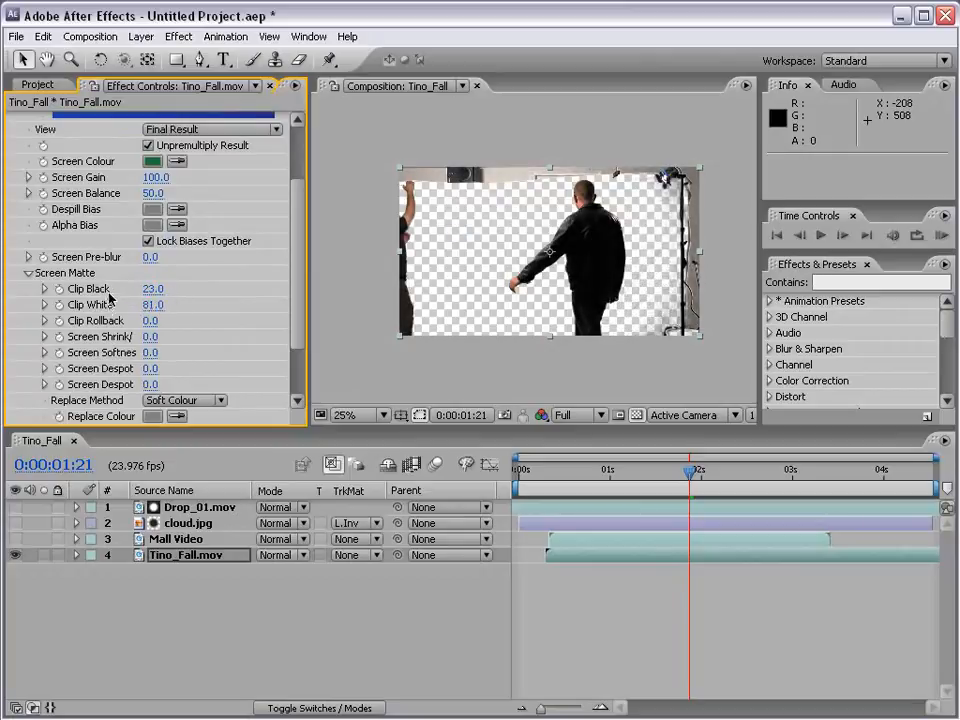
# - Draw a closed Pen mask around the man on Tino_Fall.mov to cut off the studio equipment at the frame edges
pyautogui.click(200, 59)
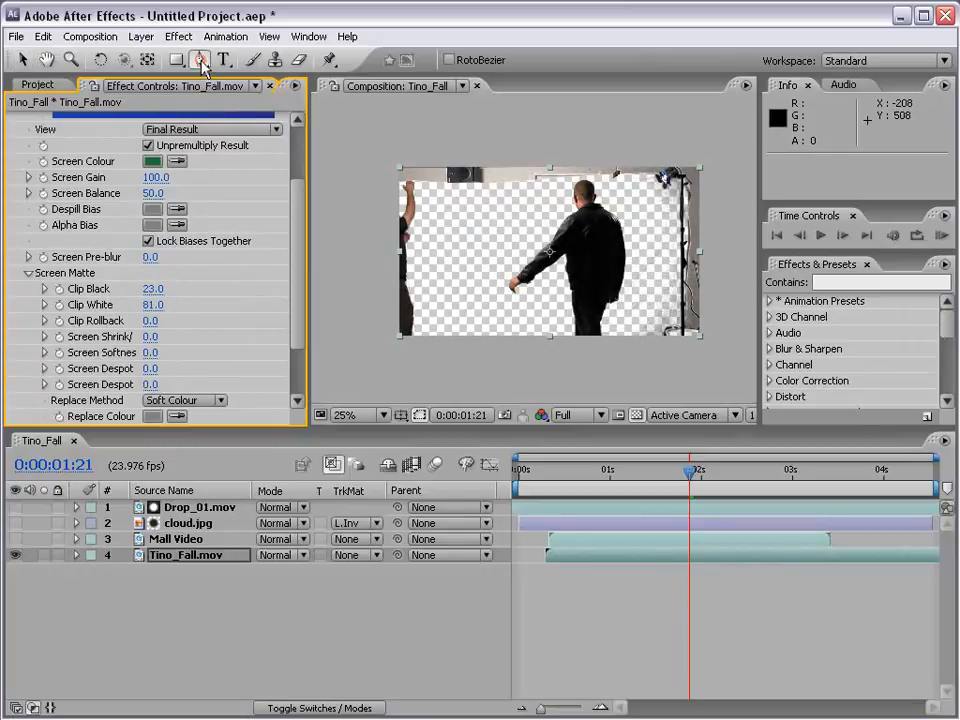
pyautogui.click(641, 340)
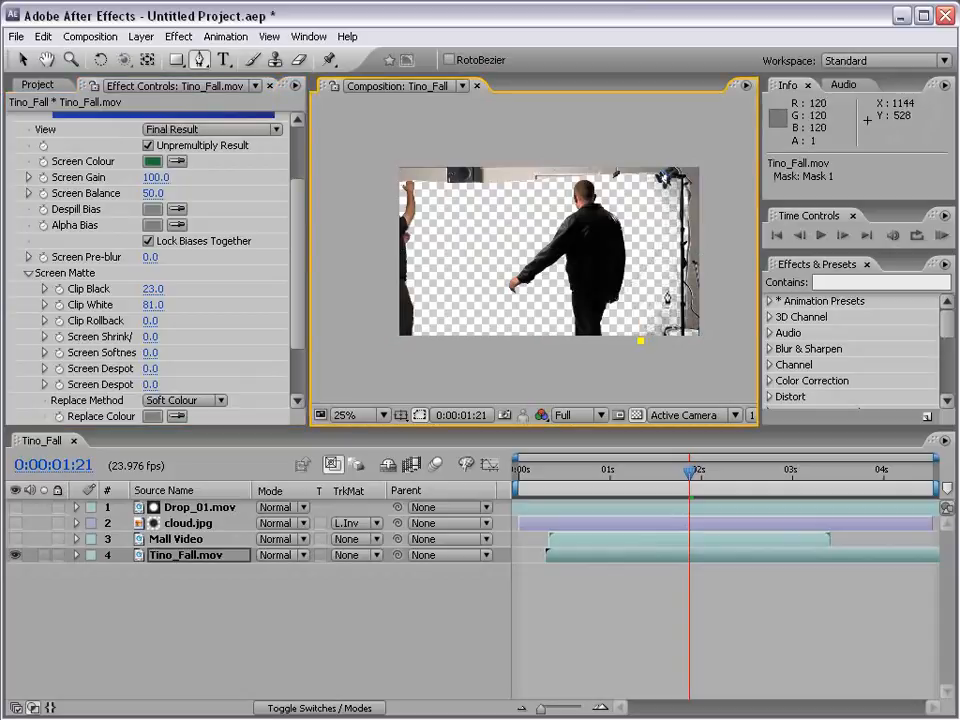
pyautogui.click(665, 194)
pyautogui.click(620, 177)
pyautogui.click(578, 178)
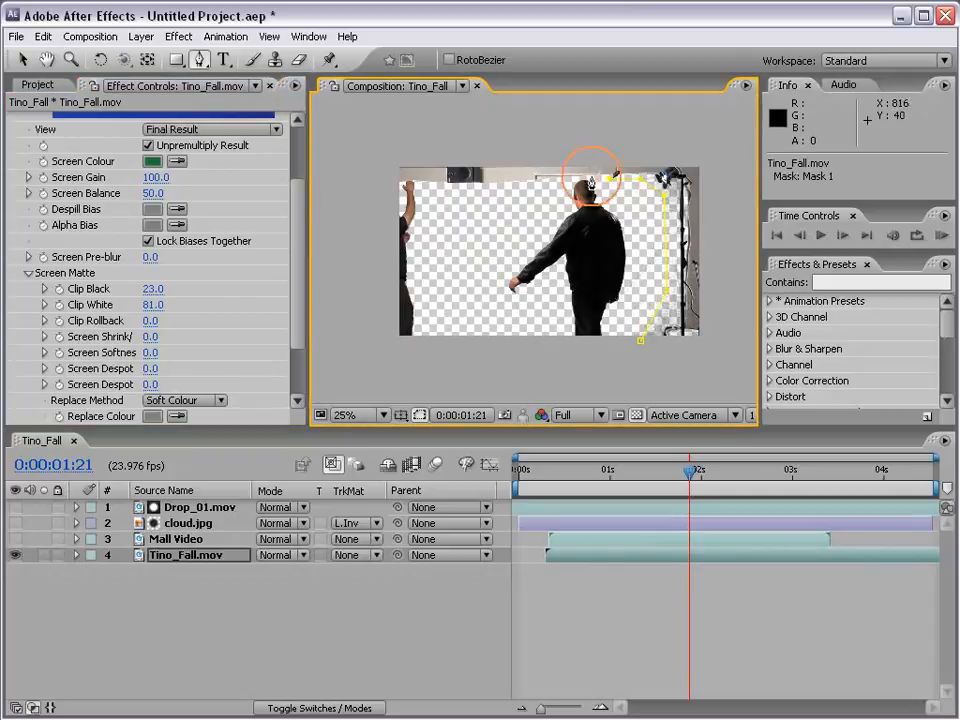
pyautogui.click(437, 188)
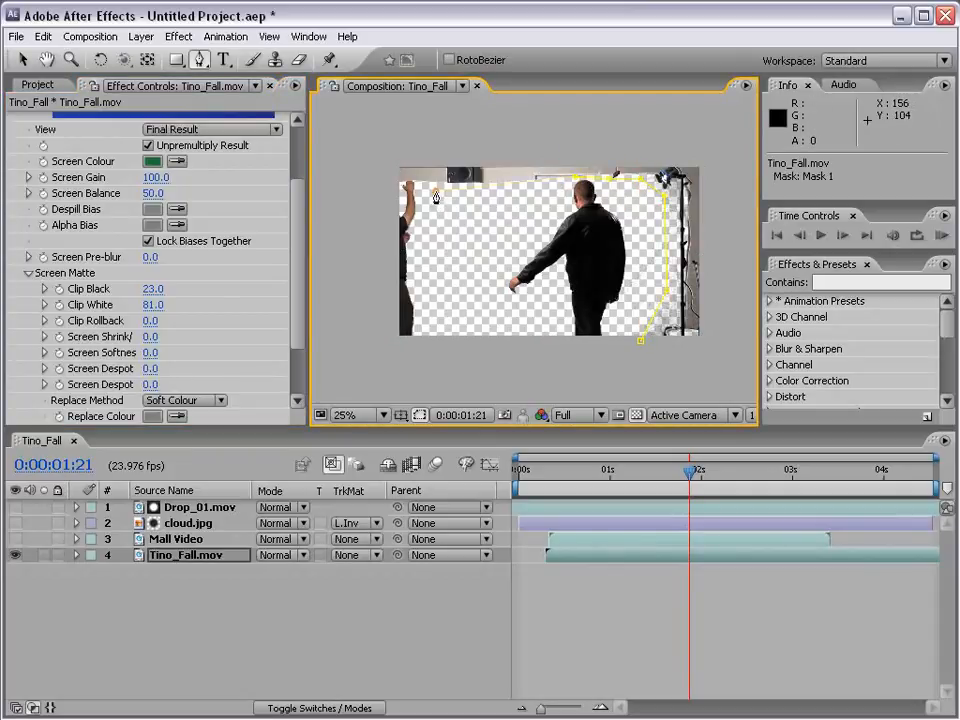
pyautogui.click(441, 348)
pyautogui.click(641, 347)
pyautogui.press('v')
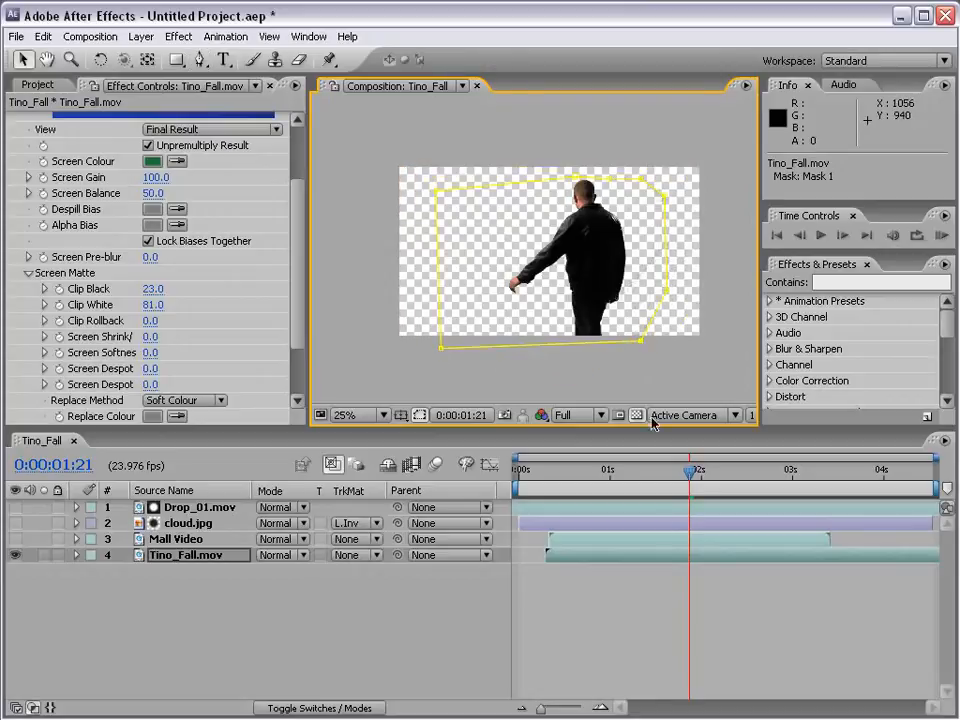
# - Check the keyed and masked Tino_Fall.mov layer at 0:00:02:00
pyautogui.click(654, 611)
pyautogui.click(621, 508)
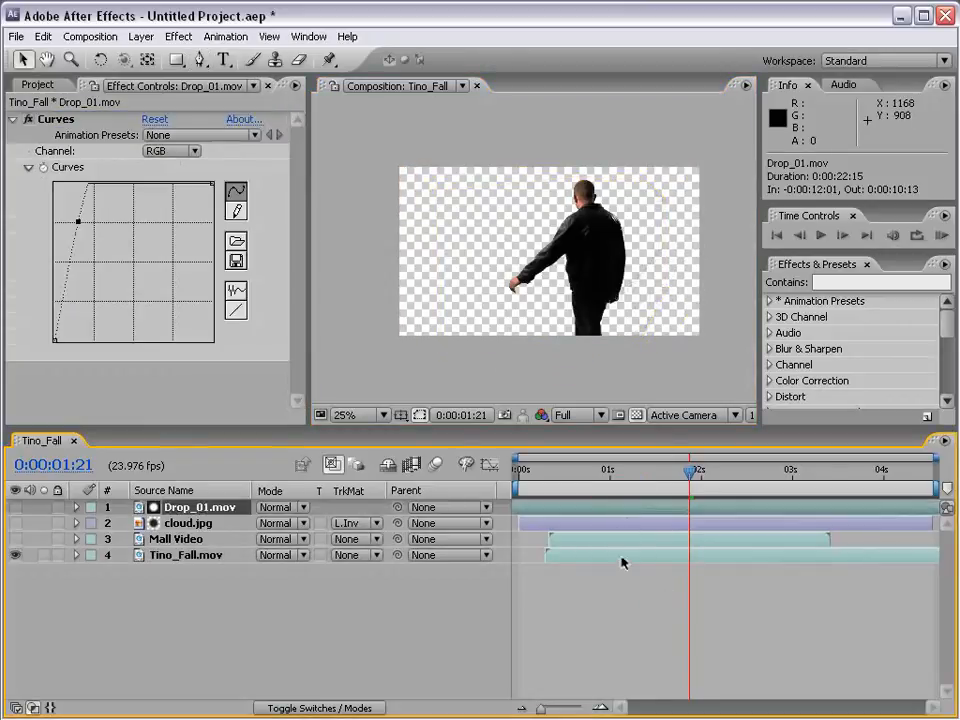
pyautogui.click(619, 556)
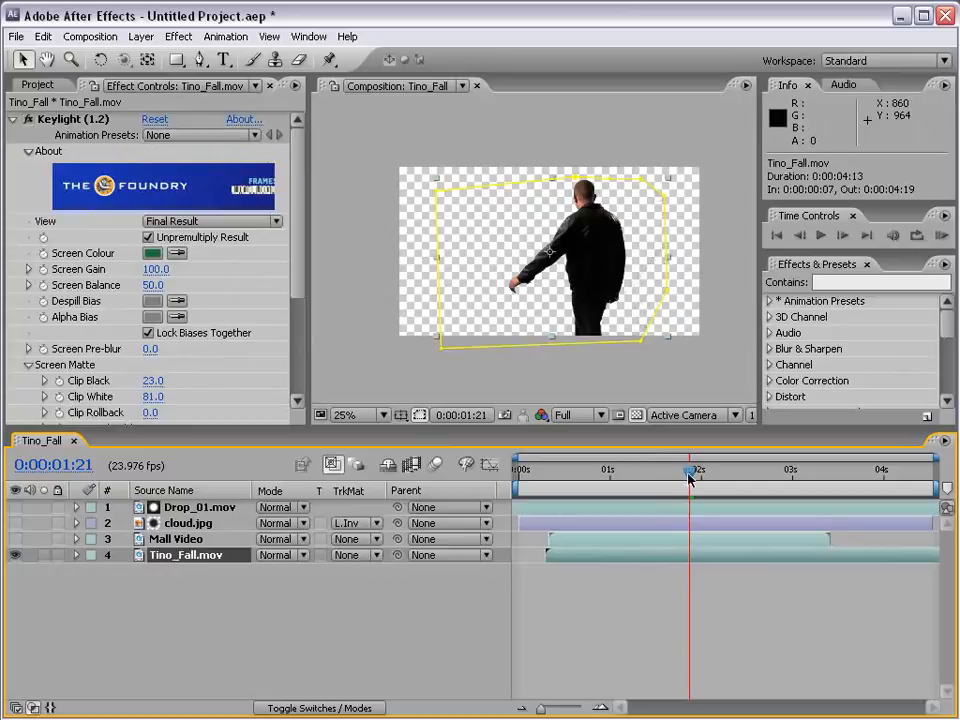
pyautogui.moveTo(690, 471)
pyautogui.mouseDown()
pyautogui.moveTo(757, 477)
pyautogui.moveTo(701, 472)
pyautogui.mouseUp()
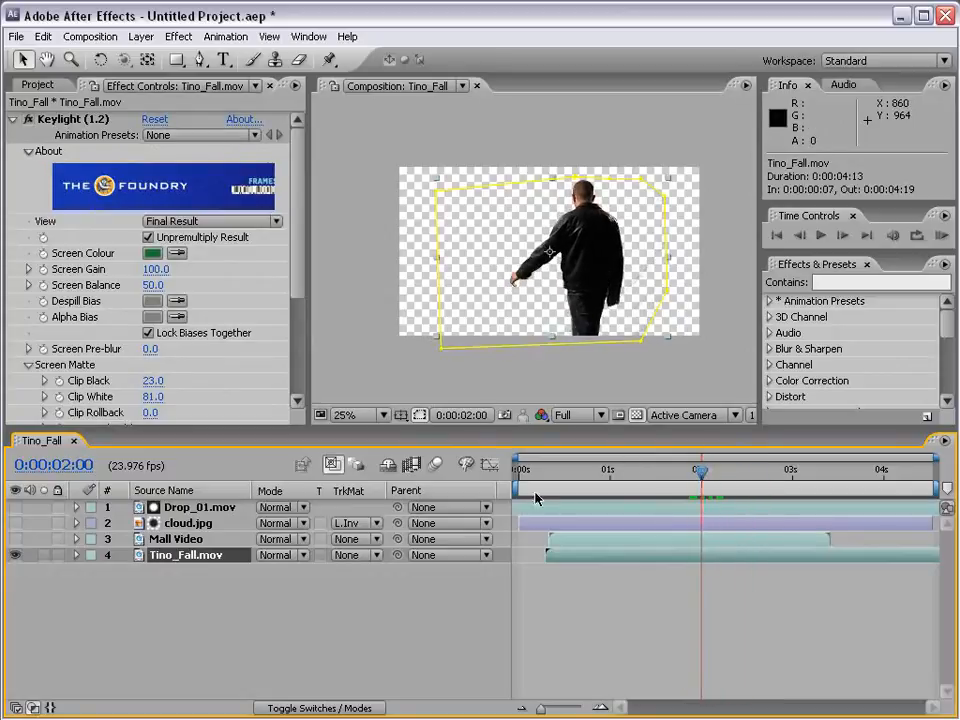
# - Remove the track matte from cloud.jpg and show it as the background beneath Tino_Fall.mov
pyautogui.click(186, 523)
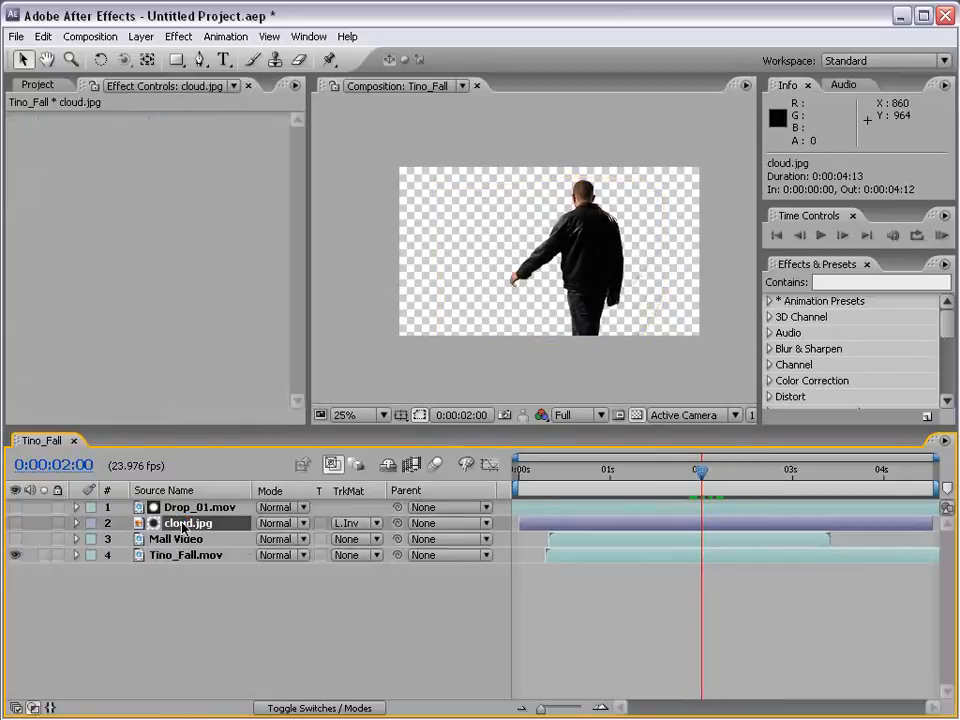
pyautogui.click(370, 523)
pyautogui.click(368, 452)
pyautogui.moveTo(167, 530); pyautogui.dragTo(168, 571)
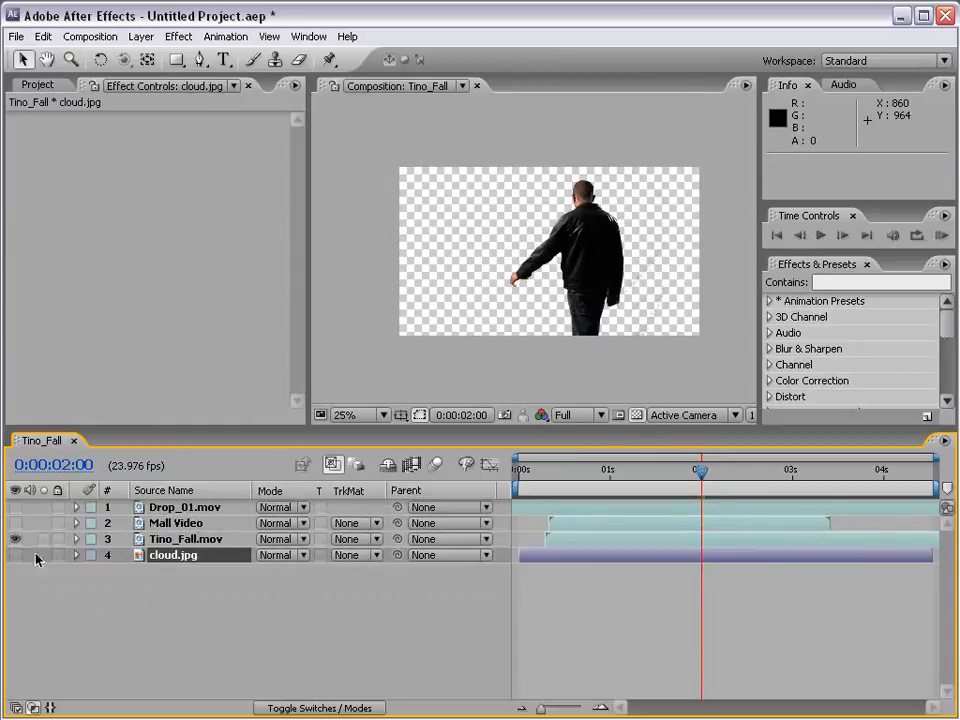
pyautogui.click(16, 555)
pyautogui.click(98, 593)
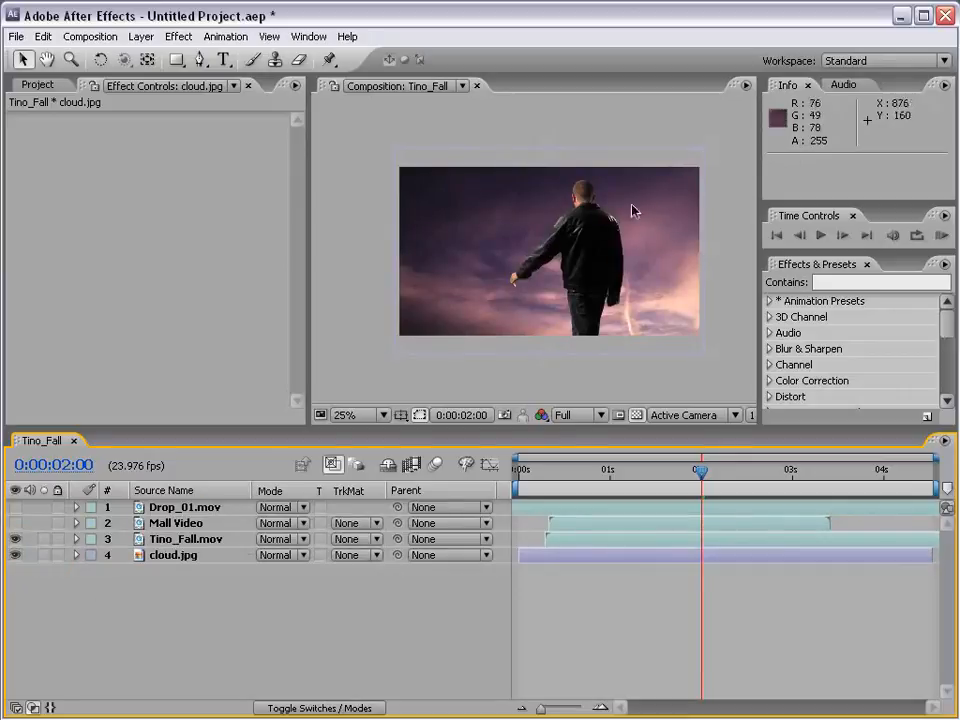
# - View the composite at 0:00:01:07 and delete the Mall Video and Drop_01.mov layers
pyautogui.moveTo(673, 472); pyautogui.dragTo(636, 474)
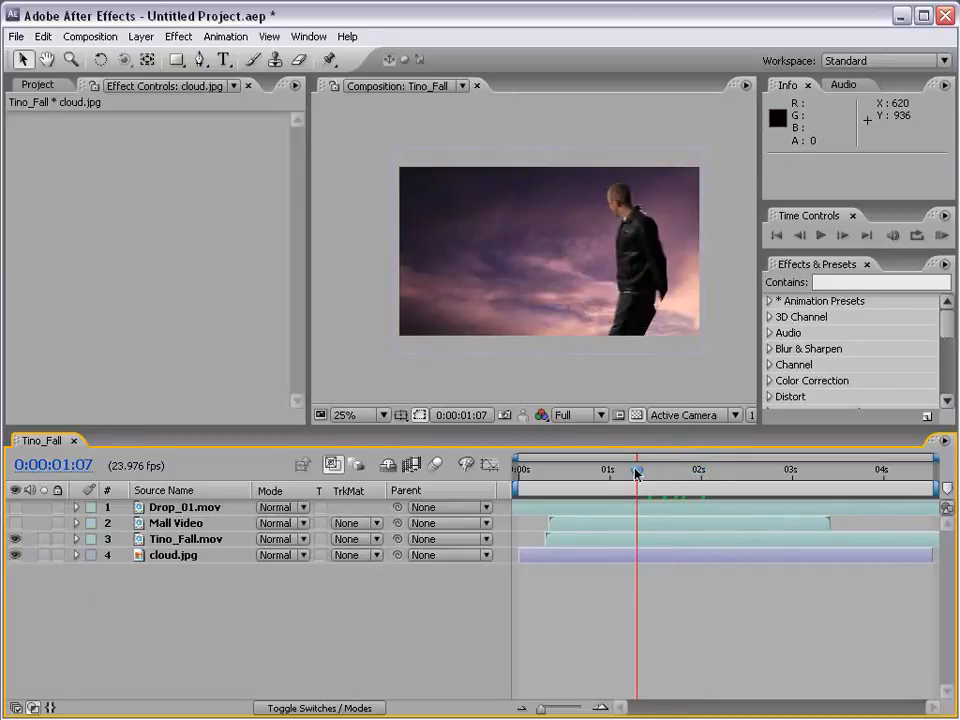
pyautogui.click(155, 521)
pyautogui.keyDown('shift'); pyautogui.click(155, 507); pyautogui.keyUp('shift')
pyautogui.press('Delete')
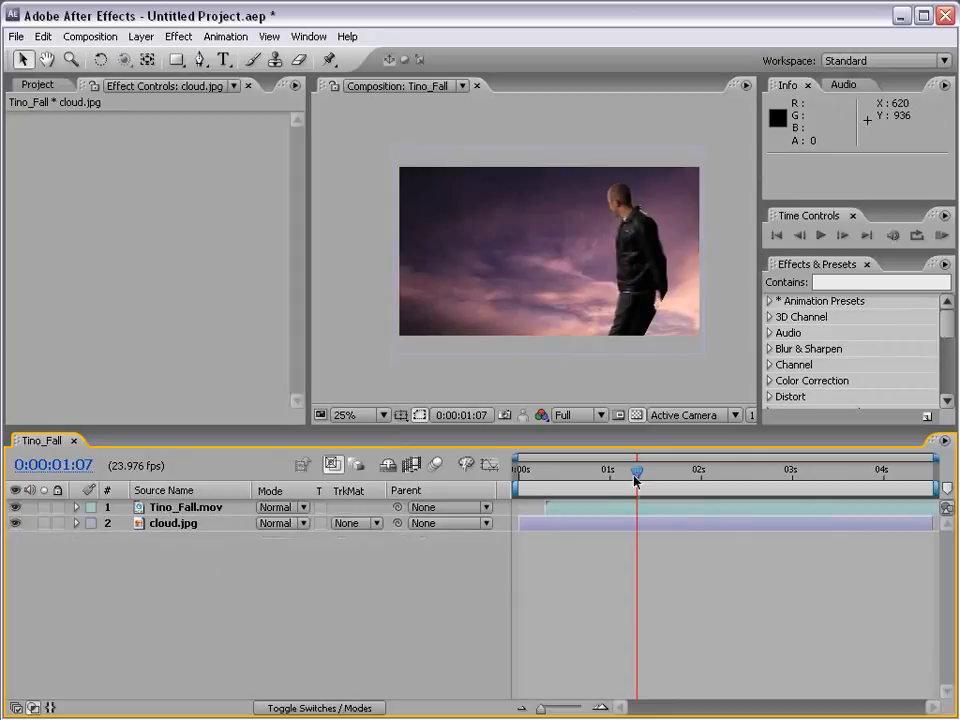
# - At 0:00:02:15, set cloud.jpg's track matte to Alpha Matte "Tino_Fall.mov" and select the Tino_Fall.mov layer
pyautogui.moveTo(650, 477); pyautogui.dragTo(757, 476)
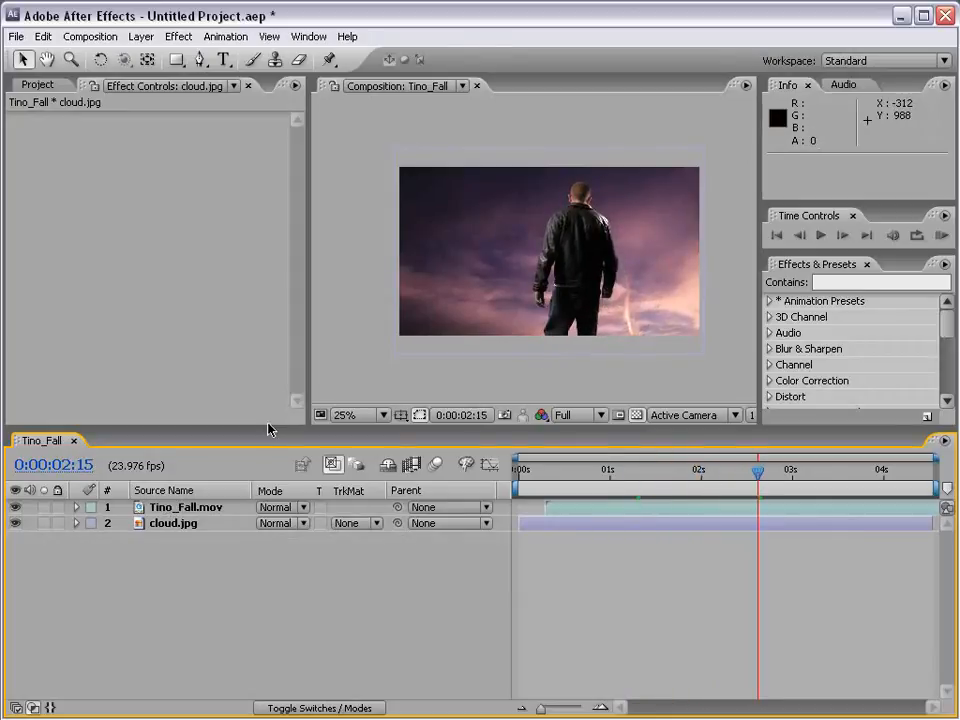
pyautogui.click(172, 525)
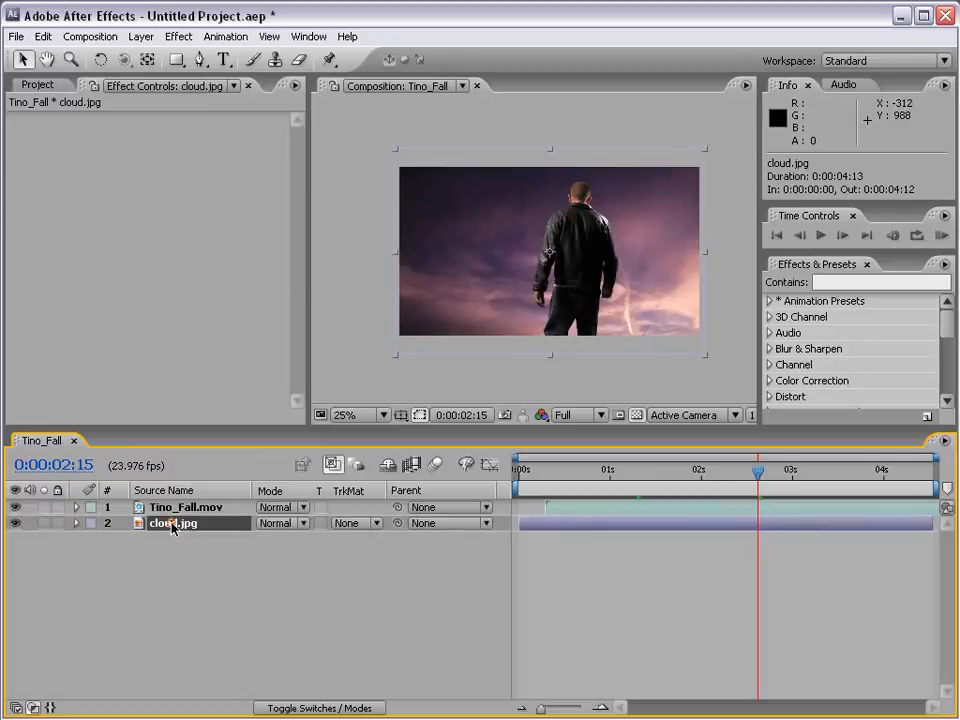
pyautogui.click(364, 524)
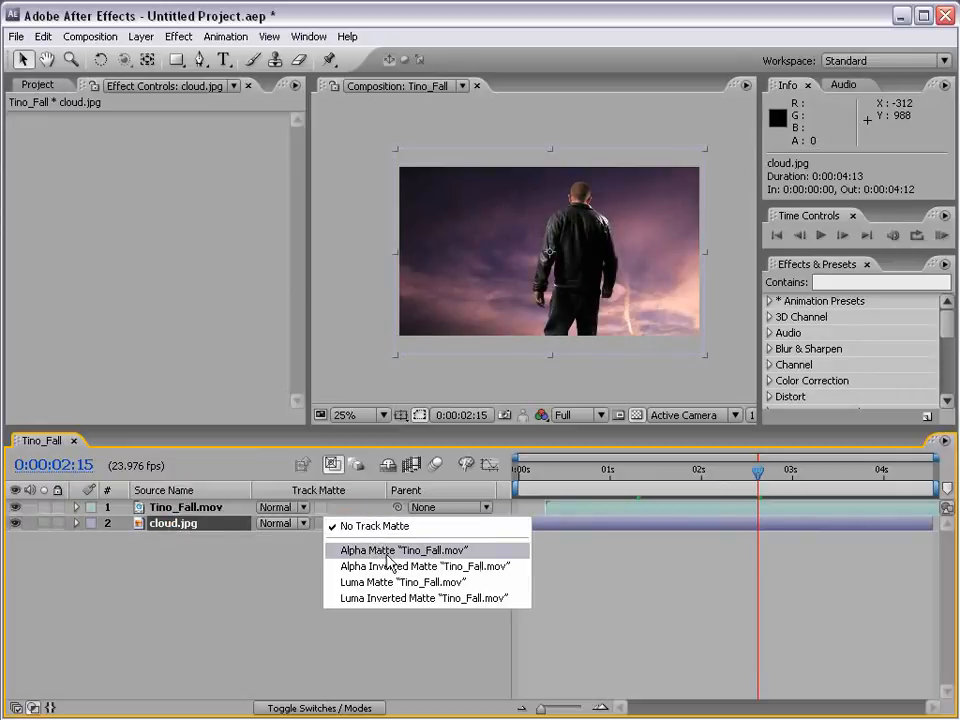
pyautogui.click(383, 552)
pyautogui.click(192, 507)
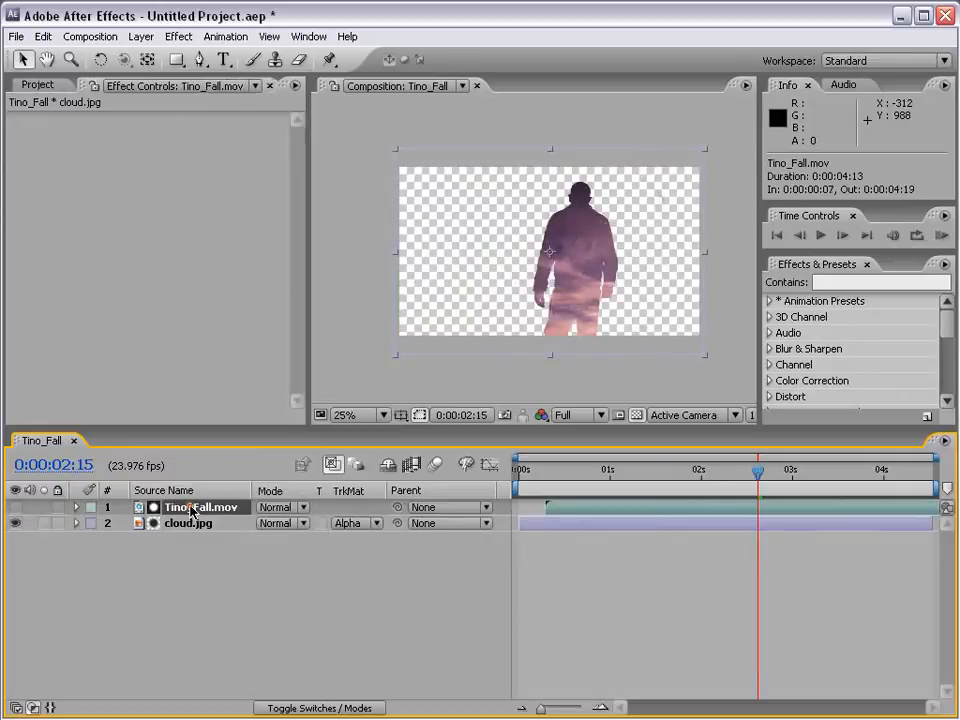
# - Show Tino_Fall.mov's keyed footage enlarged at 0:00:02:15, and hide the layer again to compare it with the matted clouds
pyautogui.click(15, 507)
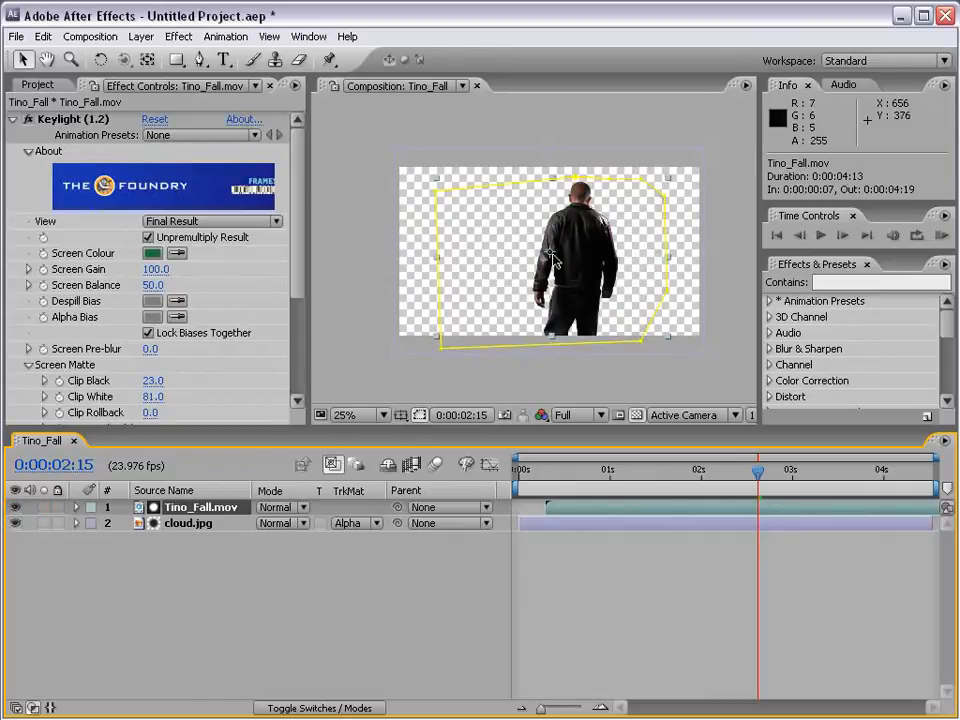
pyautogui.press('.')
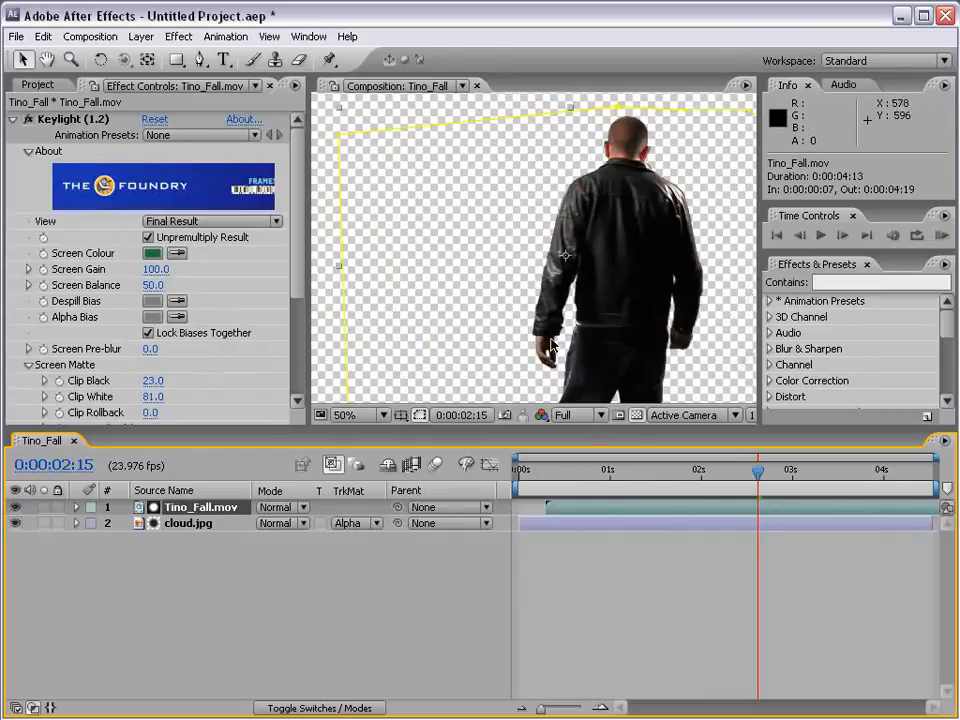
pyautogui.click(19, 510)
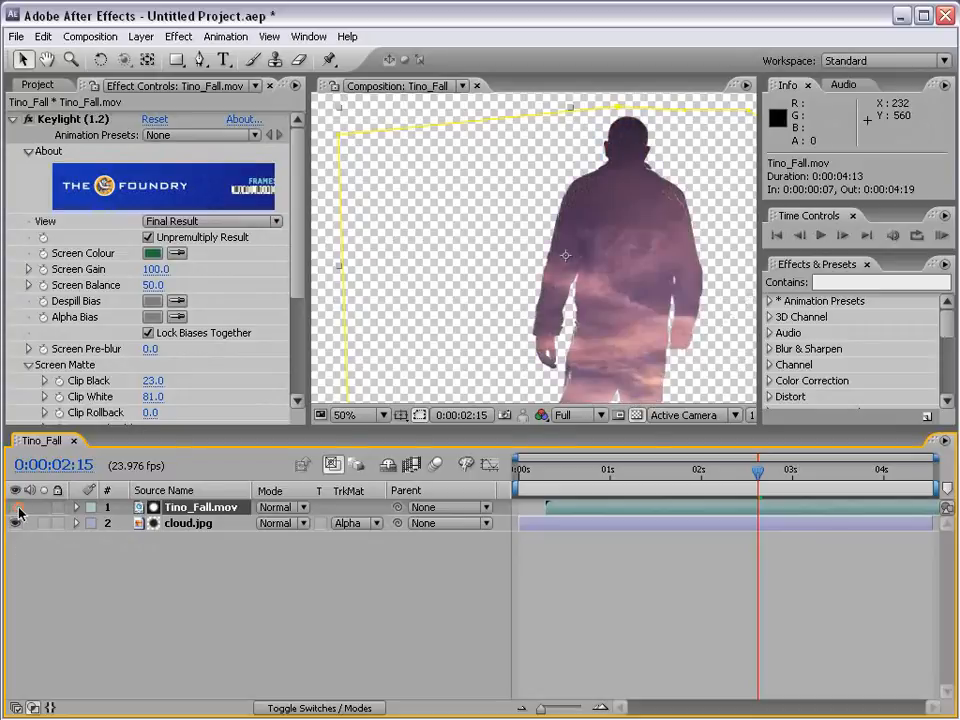
# - Try Luma Matte and Alpha Inverted Matte "Tino_Fall.mov" on cloud.jpg, and return its track matte to Alpha Matte "Tino_Fall.mov"
pyautogui.click(367, 524)
pyautogui.click(374, 556)
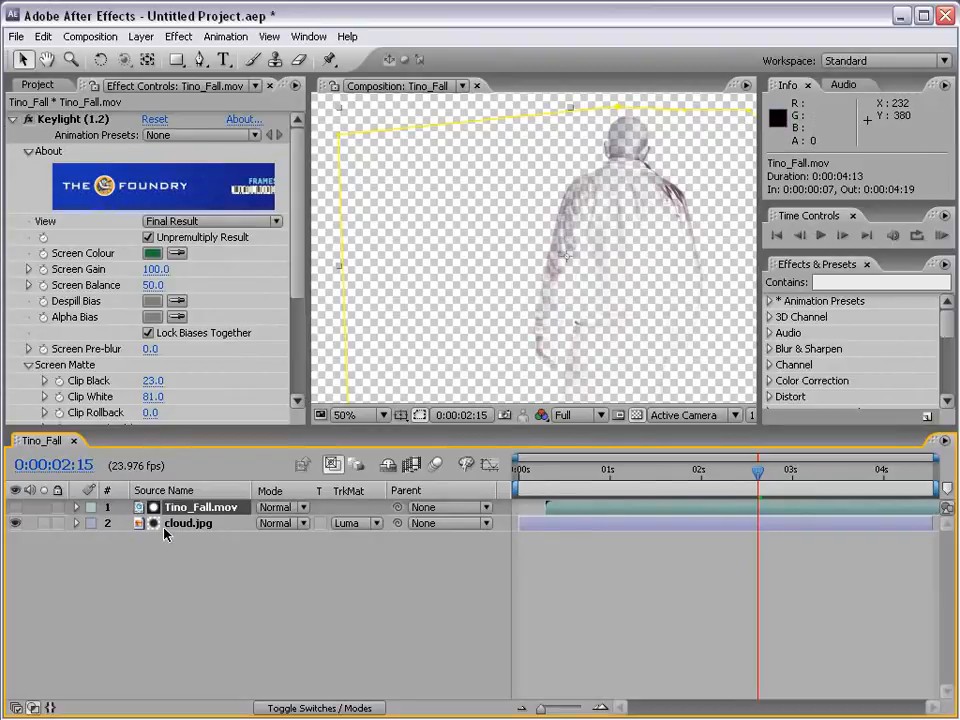
pyautogui.click(349, 524)
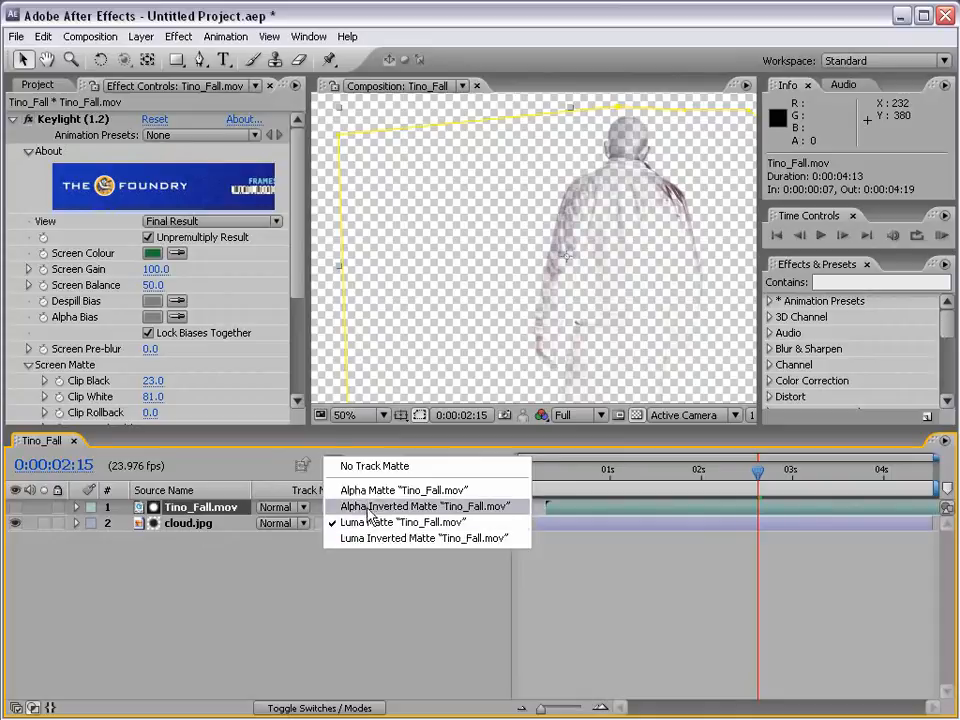
pyautogui.click(387, 494)
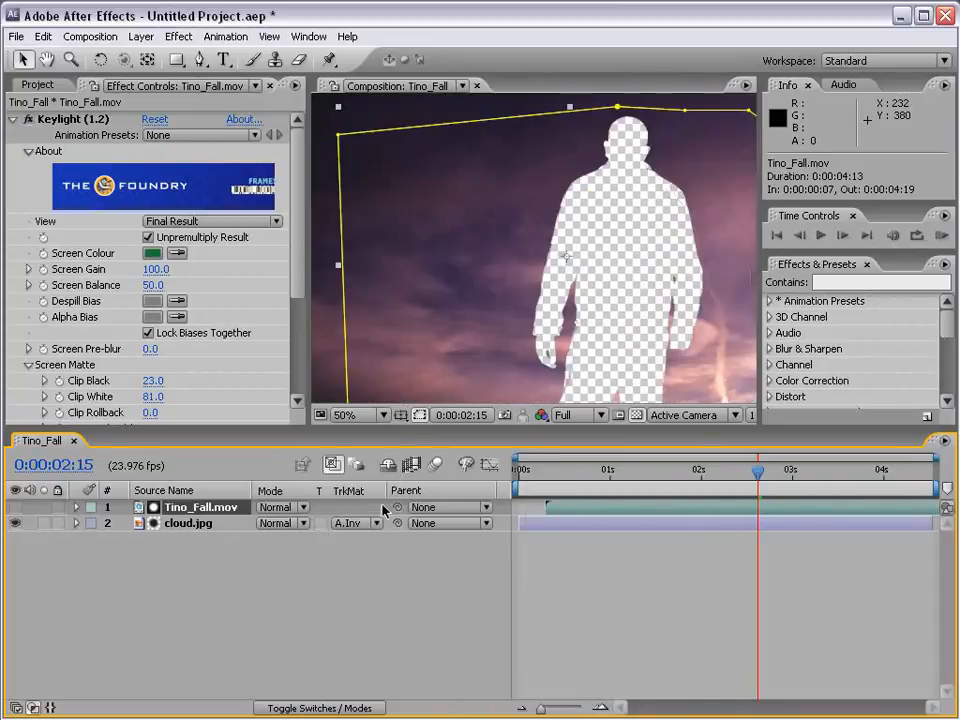
pyautogui.press(',')
pyautogui.click(346, 524)
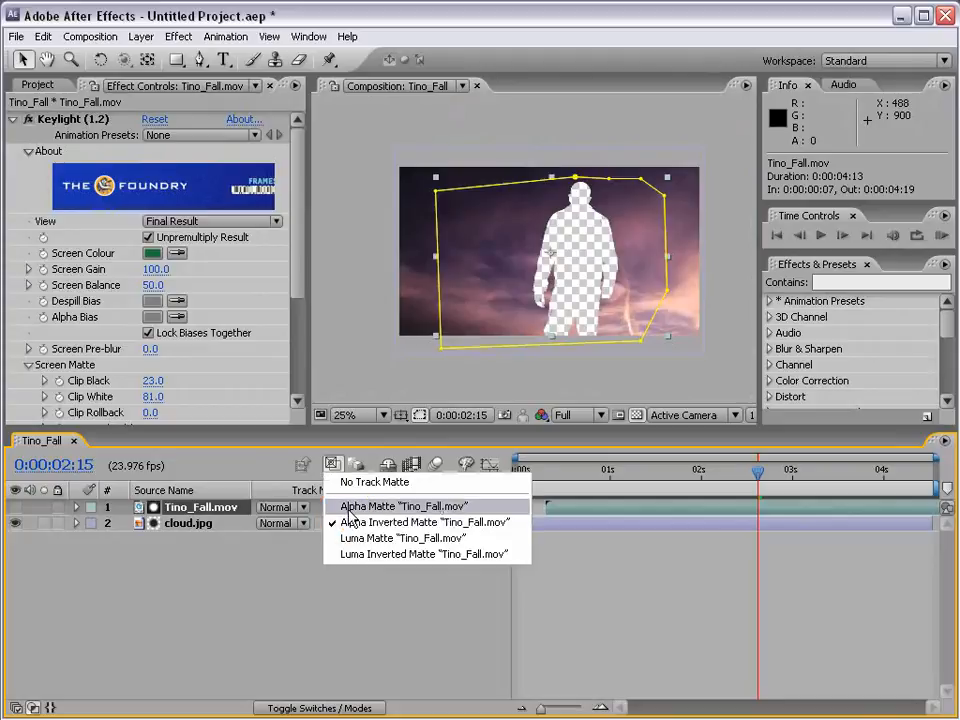
pyautogui.click(370, 501)
# - Turn off the composition's transparency grid, deselect the layers and move the current time to 0:00:02:16
pyautogui.click(637, 416)
pyautogui.click(612, 279)
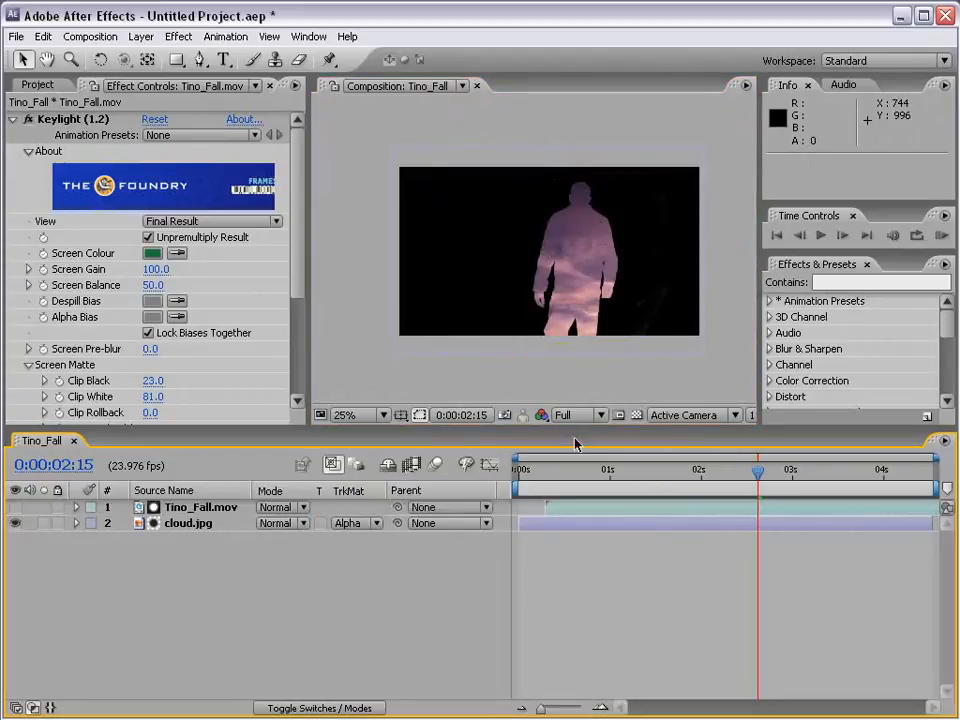
pyautogui.moveTo(741, 485); pyautogui.dragTo(762, 484)
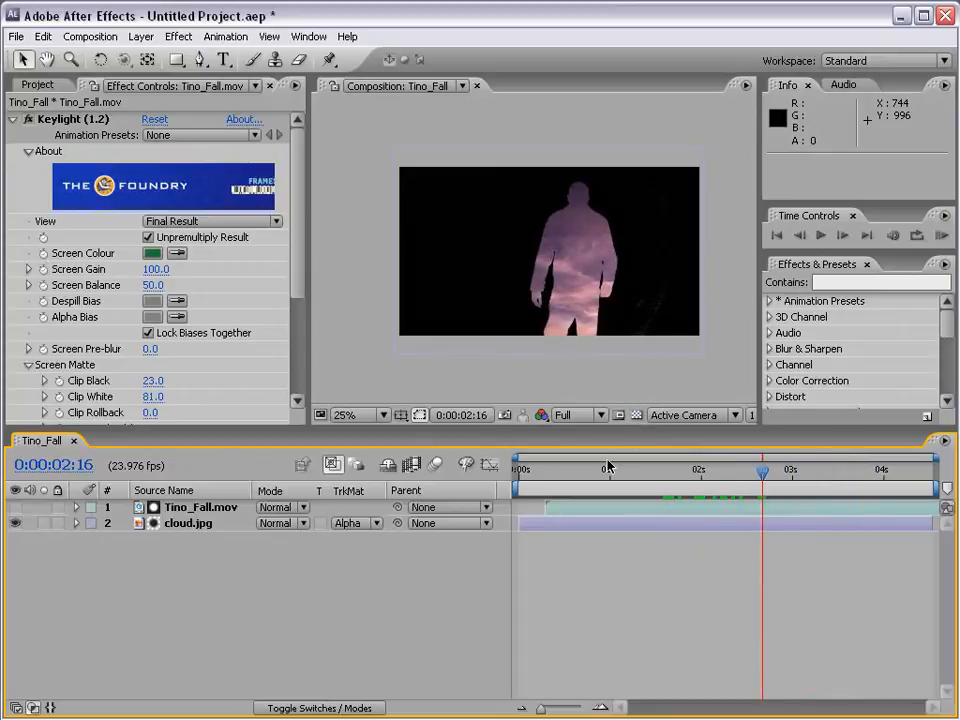
# - Create a black 1280 x 720 pixel solid layer above Tino_Fall.mov
pyautogui.click(141, 36)
pyautogui.moveTo(152, 56)
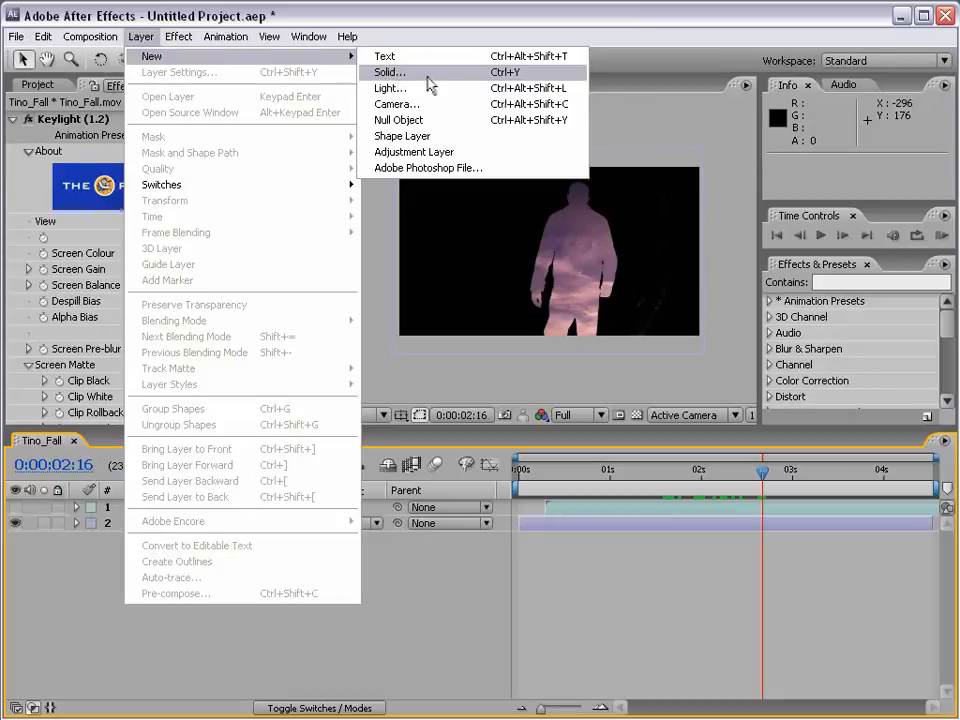
pyautogui.click(432, 73)
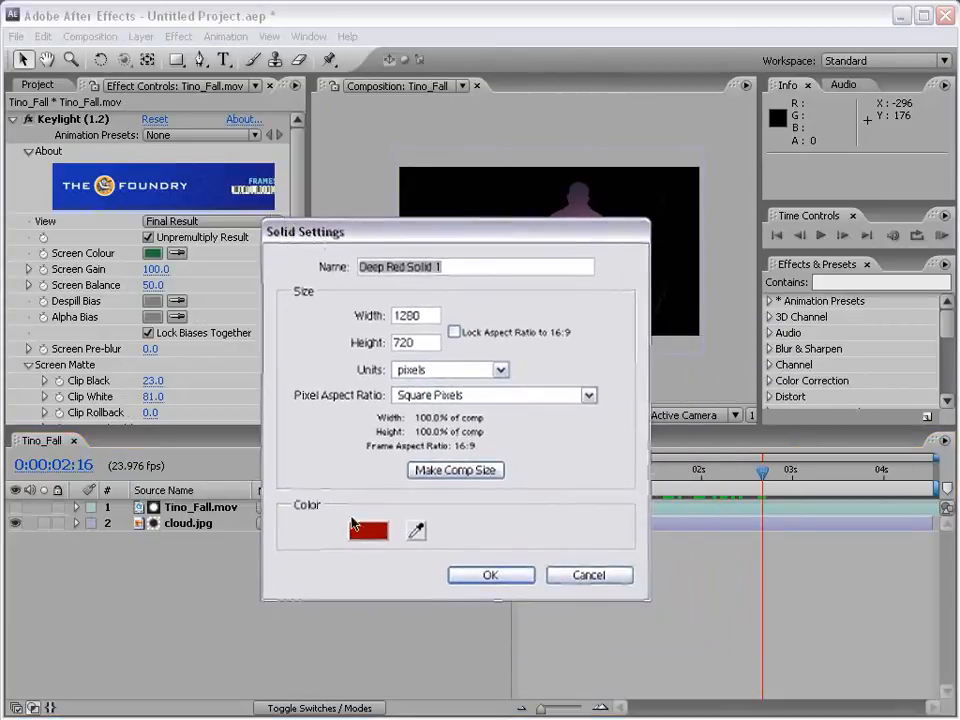
pyautogui.click(369, 530)
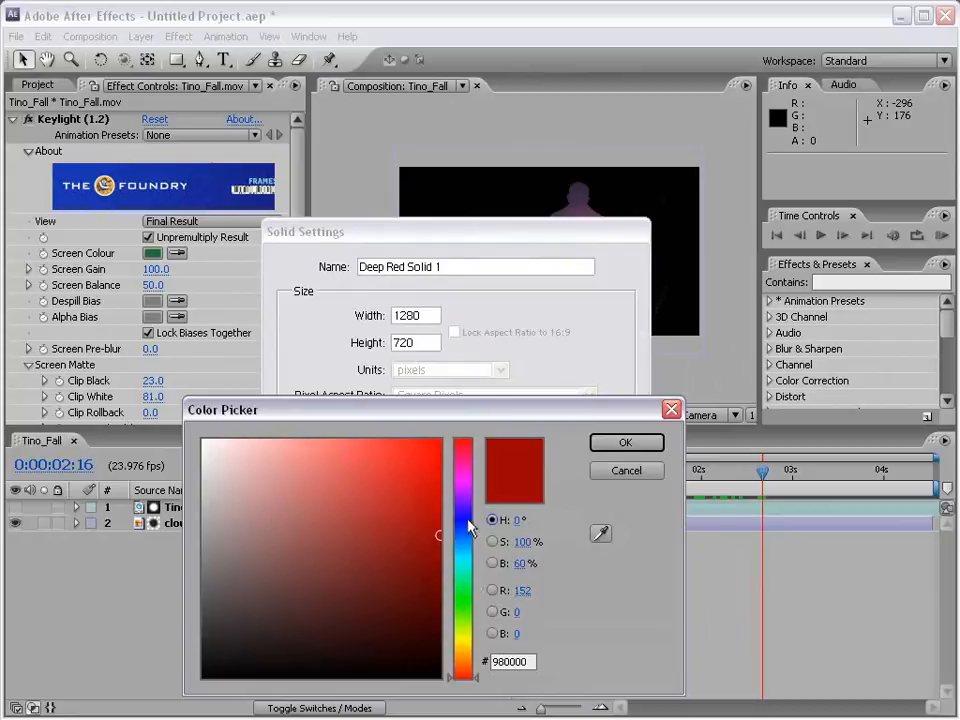
pyautogui.moveTo(376, 592); pyautogui.dragTo(441, 679)
pyautogui.click(624, 445)
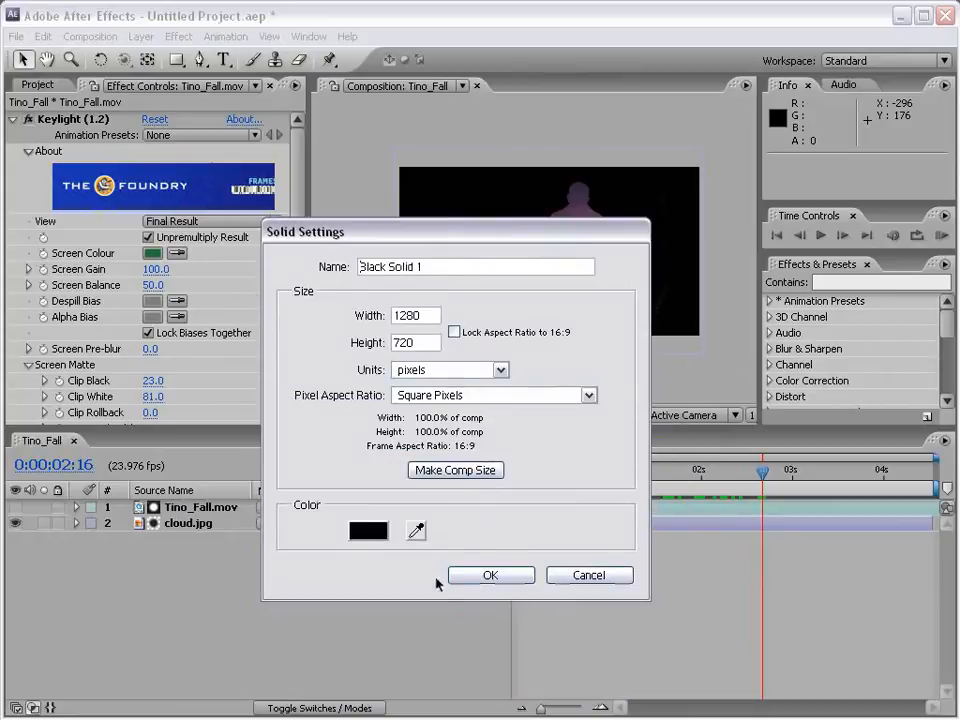
pyautogui.click(463, 578)
# - Create a magenta 1280 x 720 pixel solid (R 179, G 16, B 154) and place it beneath all other layers
pyautogui.click(140, 36)
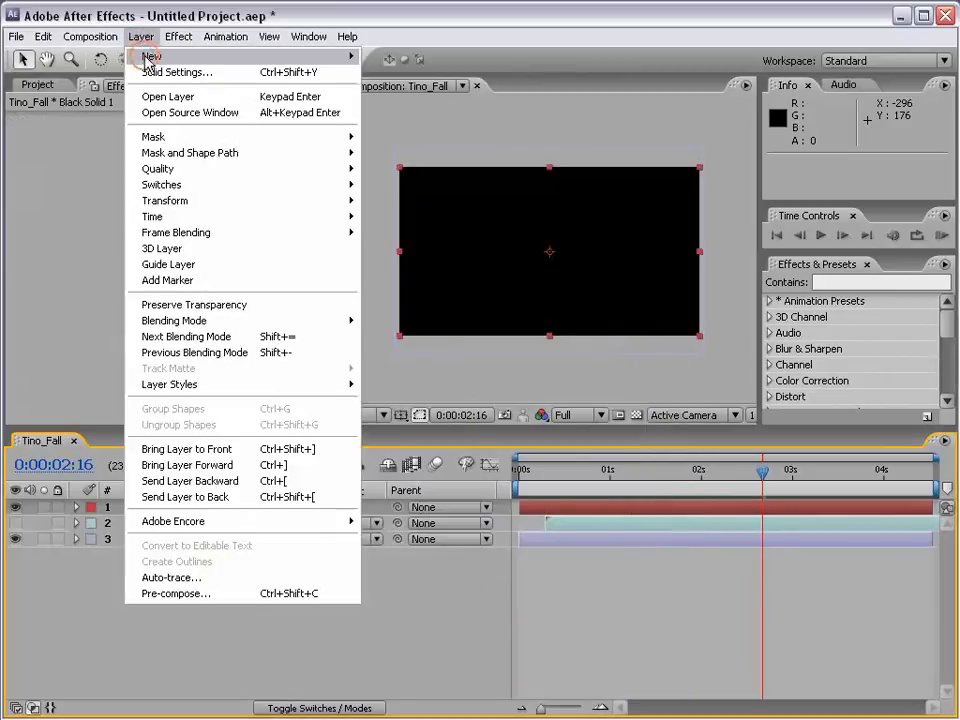
pyautogui.moveTo(352, 60)
pyautogui.click(384, 72)
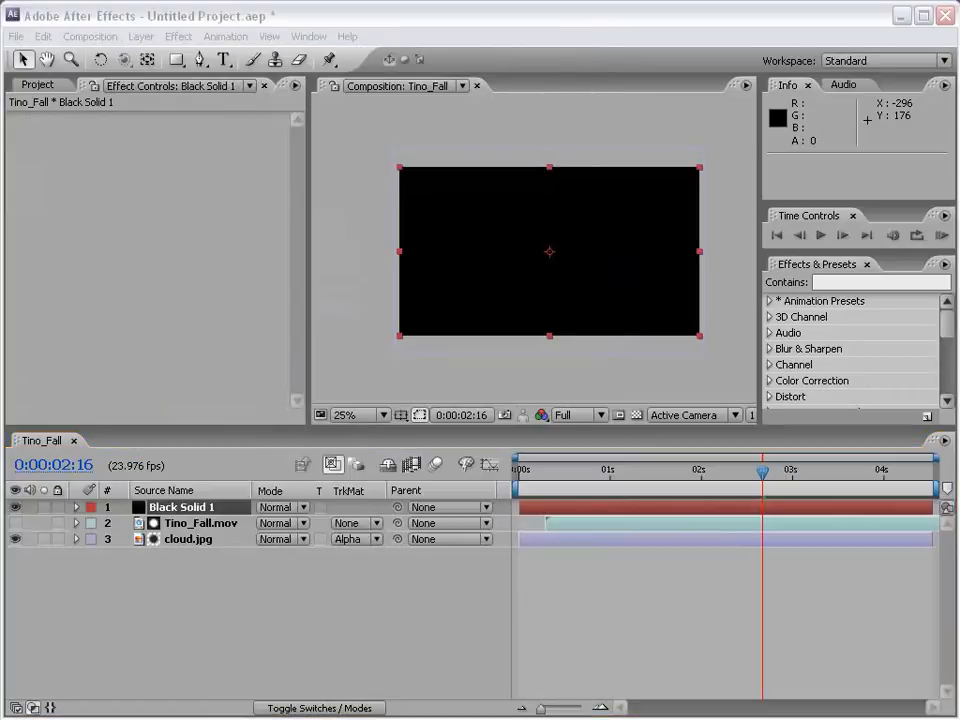
pyautogui.moveTo(628, 289); pyautogui.dragTo(331, 209)
pyautogui.click(306, 495)
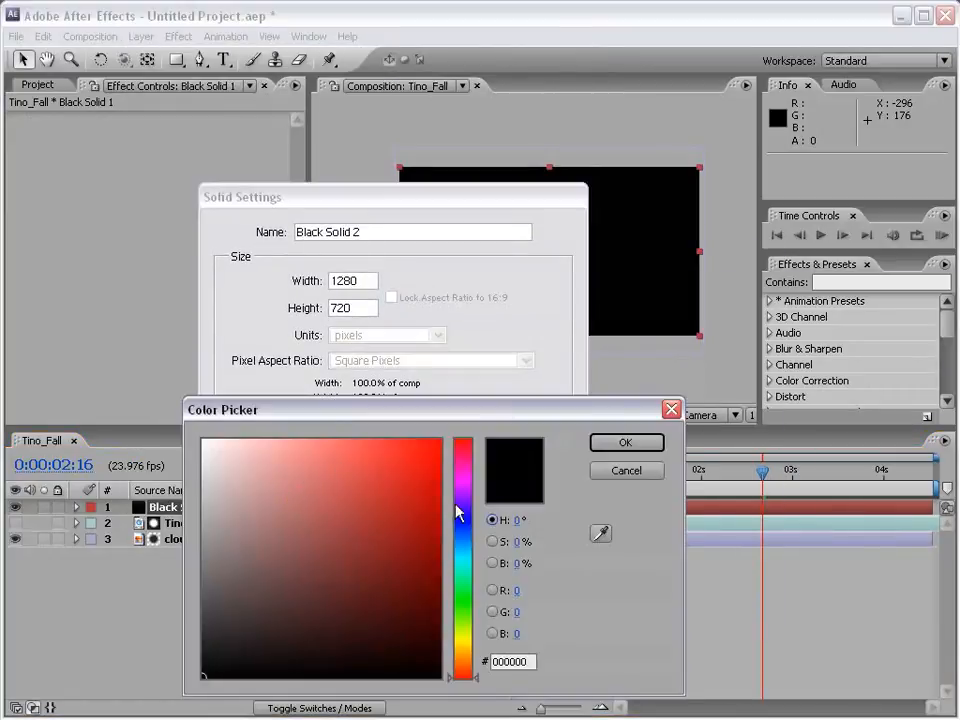
pyautogui.click(419, 510)
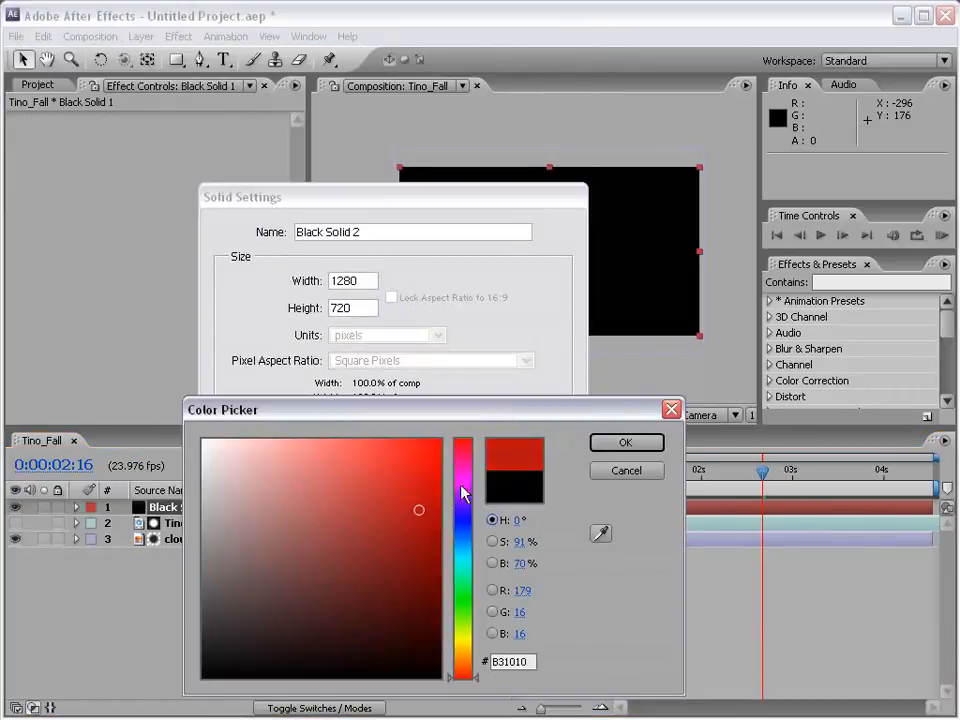
pyautogui.click(463, 473)
pyautogui.click(625, 442)
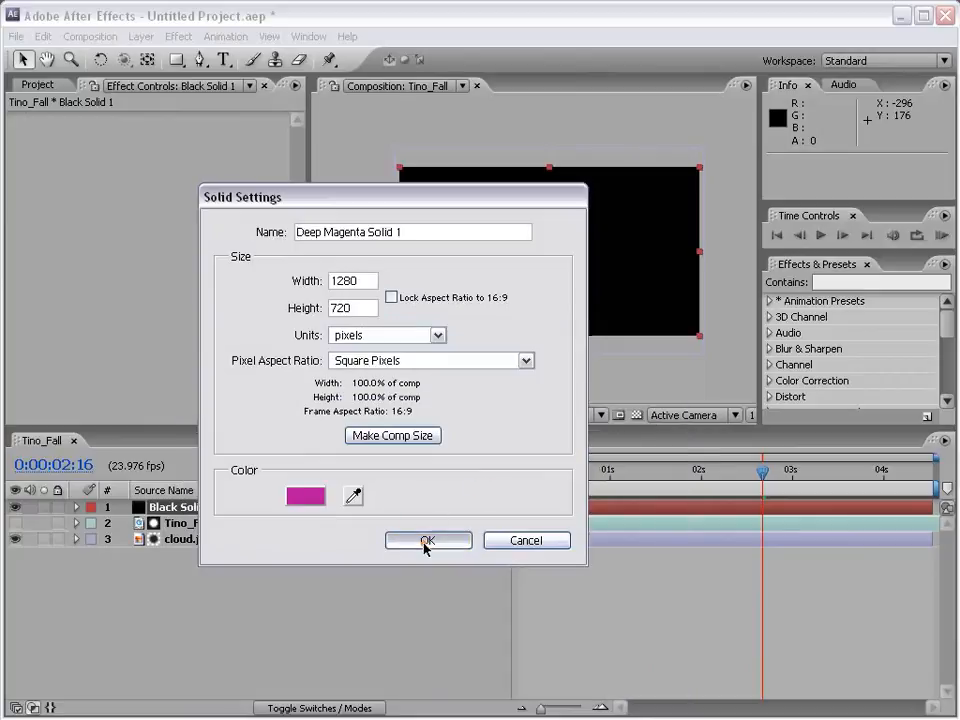
pyautogui.click(424, 541)
pyautogui.moveTo(165, 511); pyautogui.dragTo(155, 574)
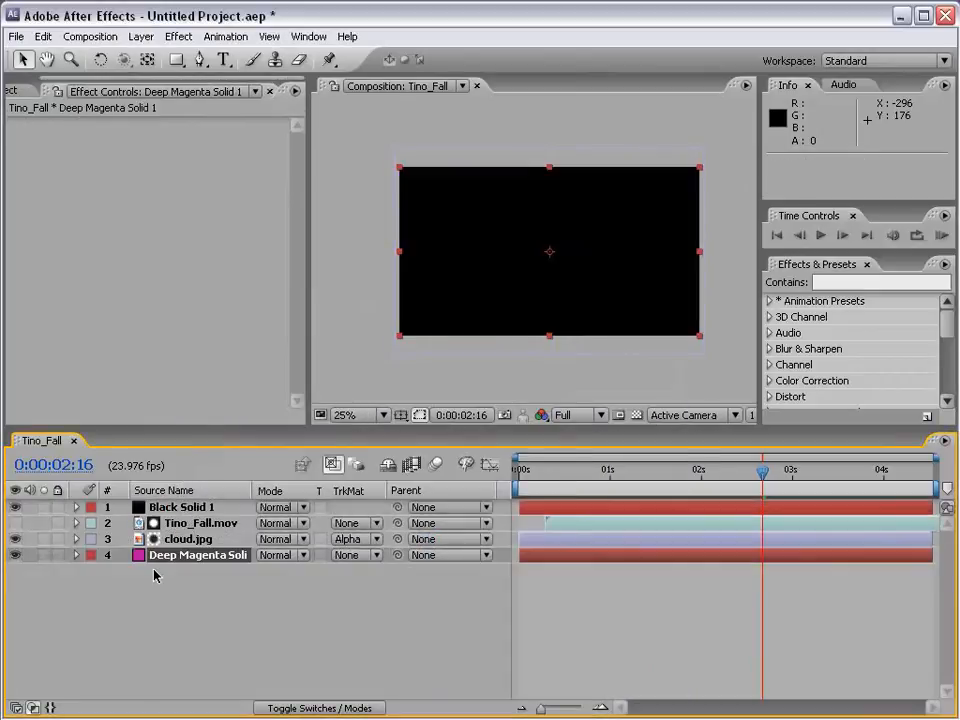
# - Move Black Solid 1 directly below Tino_Fall.mov and delete the cloud.jpg layer
pyautogui.moveTo(168, 512)
pyautogui.mouseDown()
pyautogui.moveTo(171, 536)
pyautogui.moveTo(165, 525)
pyautogui.mouseUp()
pyautogui.click(167, 540)
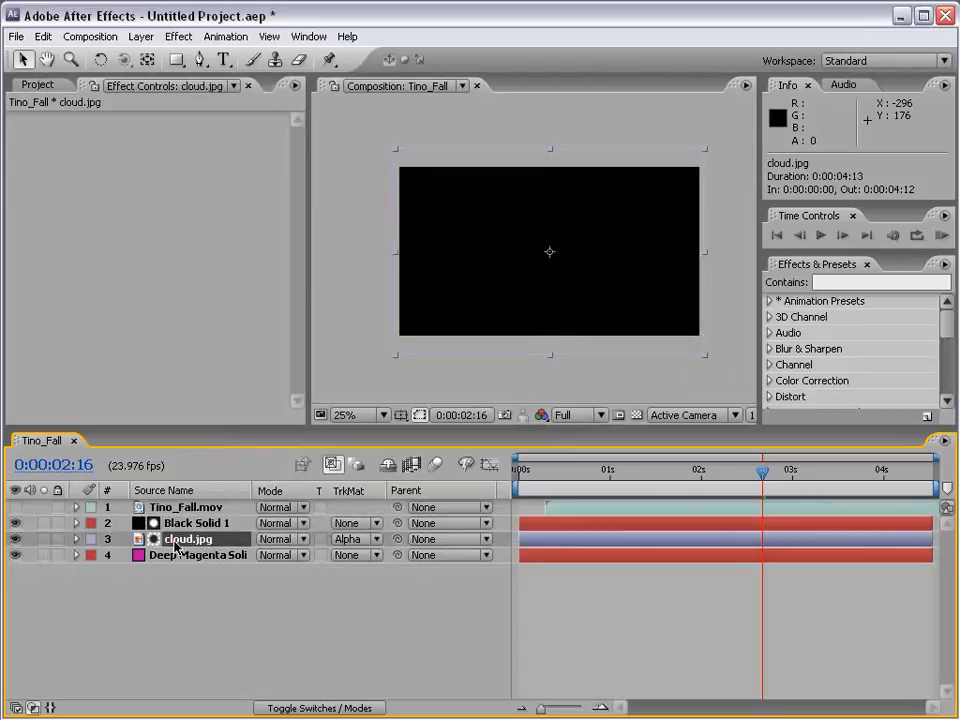
pyautogui.press('Delete')
# - Set Black Solid 1's track matte to Alpha Matte "Tino_Fall.mov" and deselect the layers
pyautogui.click(181, 524)
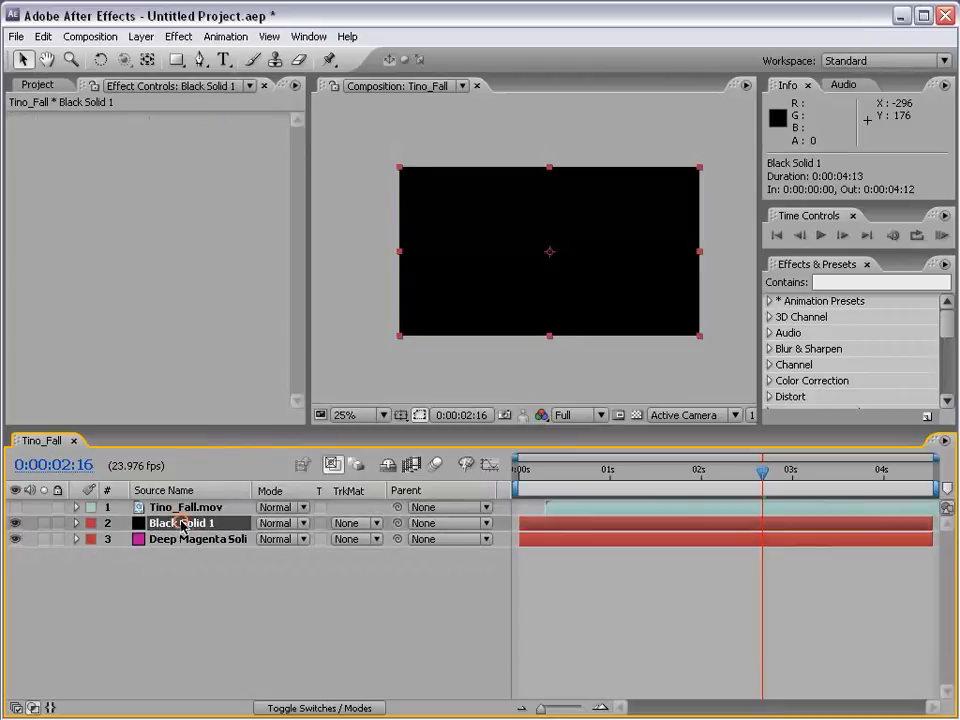
pyautogui.click(352, 520)
pyautogui.click(366, 553)
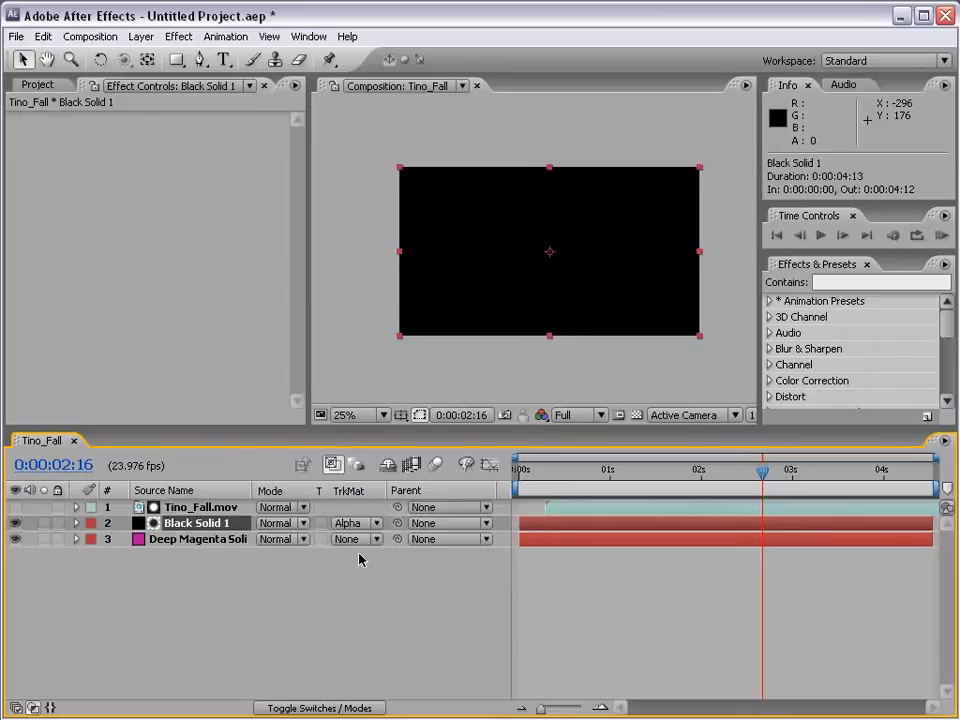
pyautogui.click(591, 602)
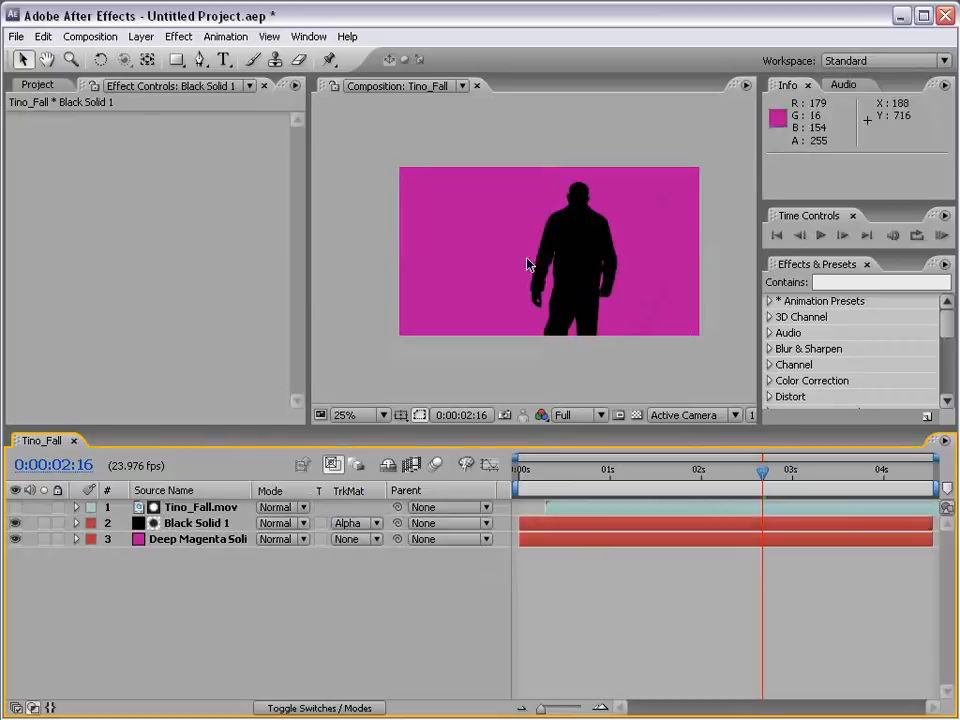
# - Select the Tino_Fall.mov matte layer to check its mask, and examine the silhouette's edges at 0:00:02:16 and 0:00:03:16
pyautogui.click(192, 512)
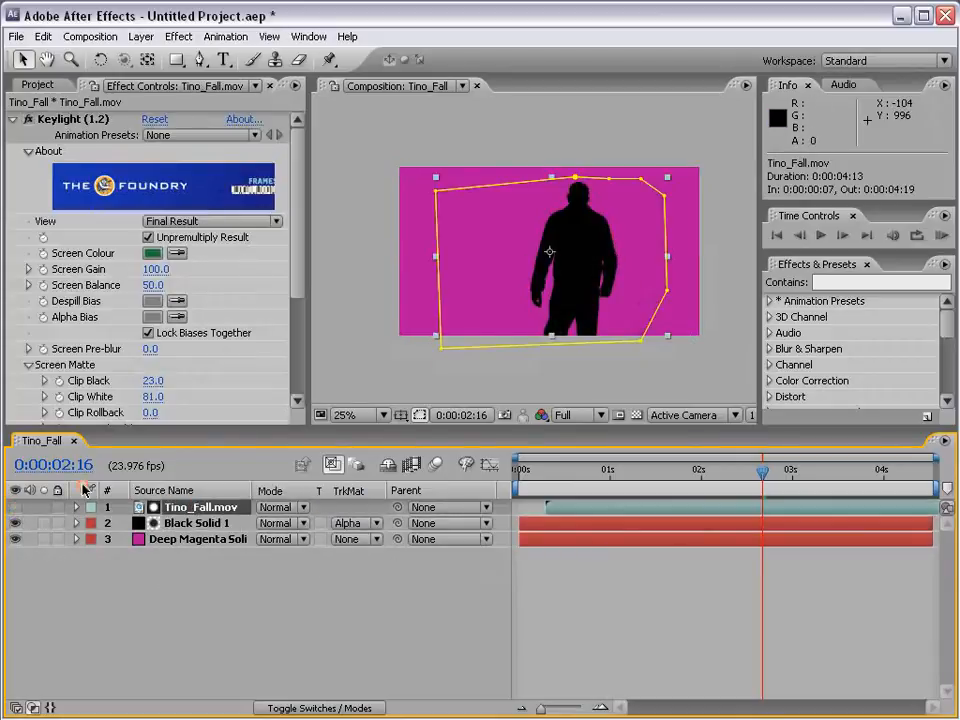
pyautogui.press('.')
pyautogui.click(621, 596)
pyautogui.press(',')
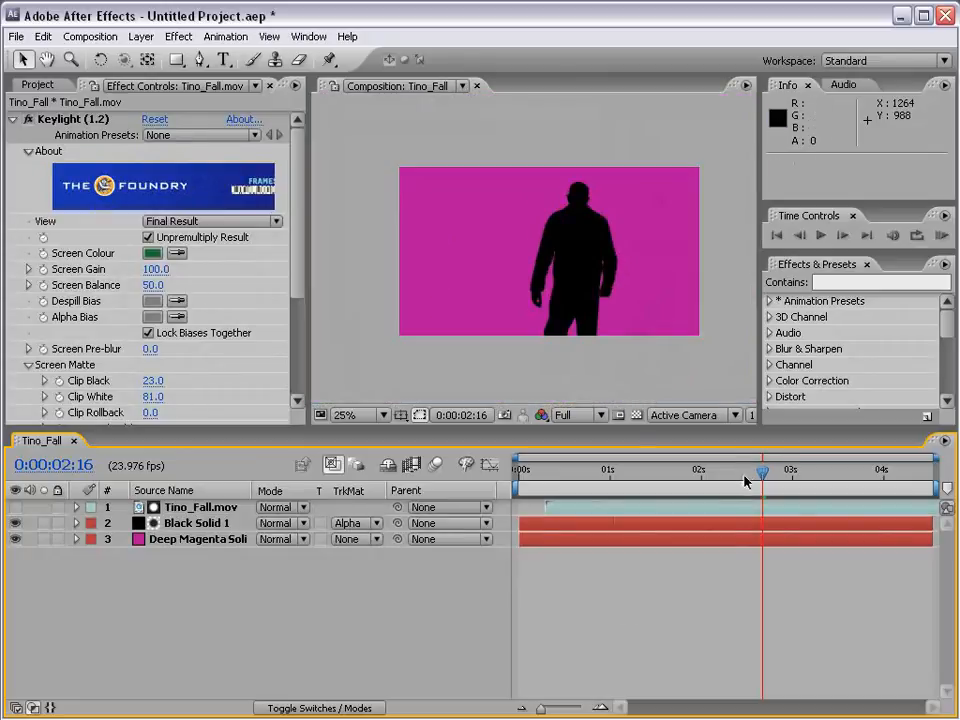
pyautogui.moveTo(762, 470); pyautogui.dragTo(853, 481)
pyautogui.press('.')
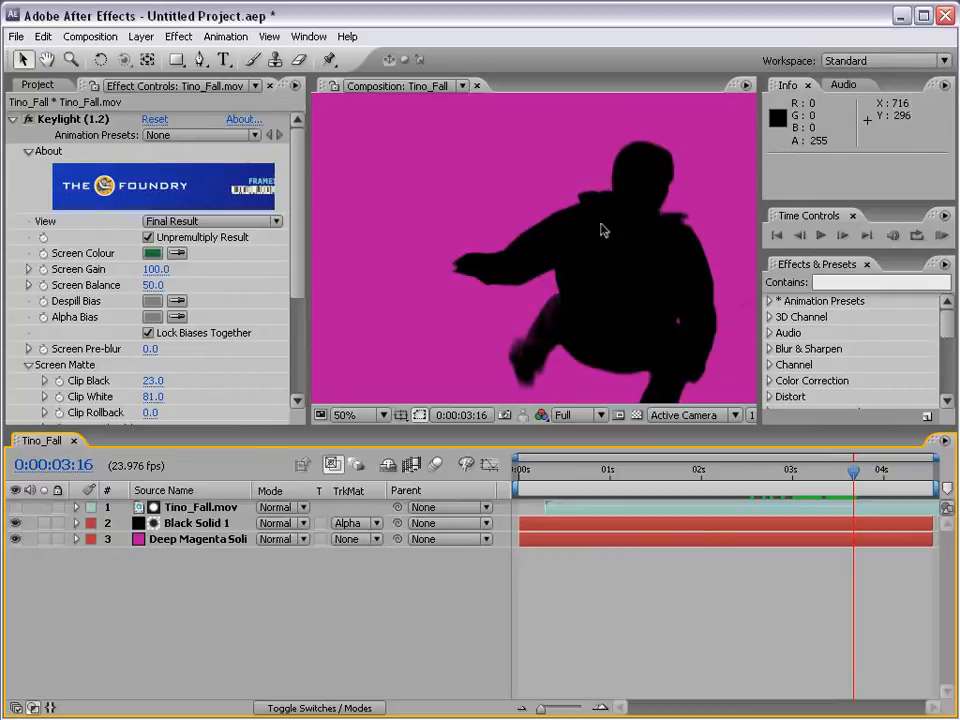
pyautogui.press(',')
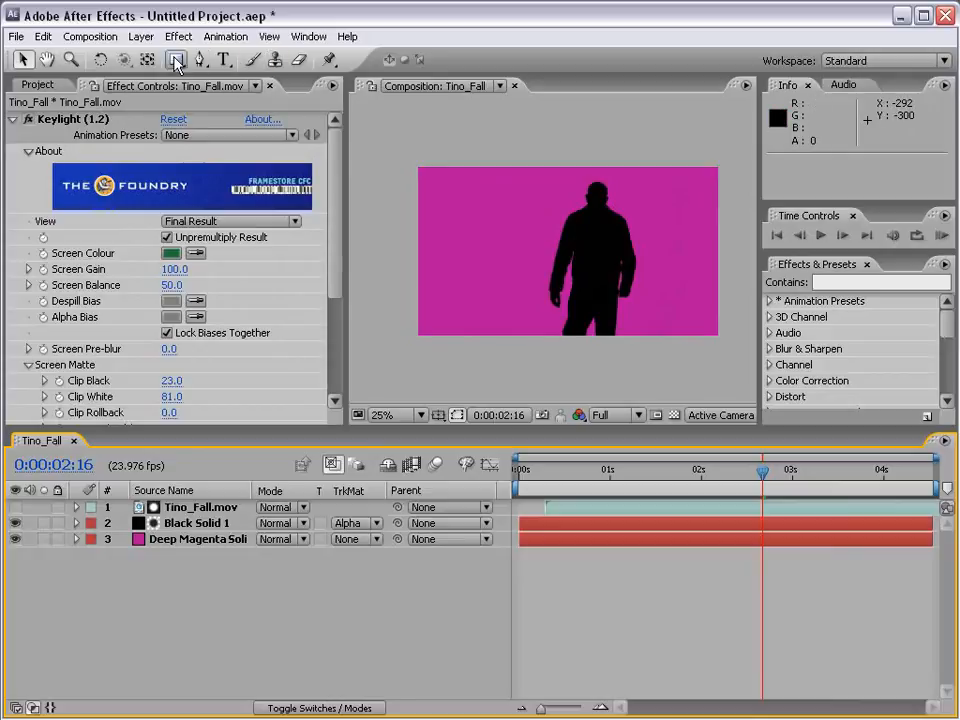
# - Create a second black 1280 x 720 pixel solid as the topmost layer
pyautogui.click(141, 36)
pyautogui.moveTo(350, 56)
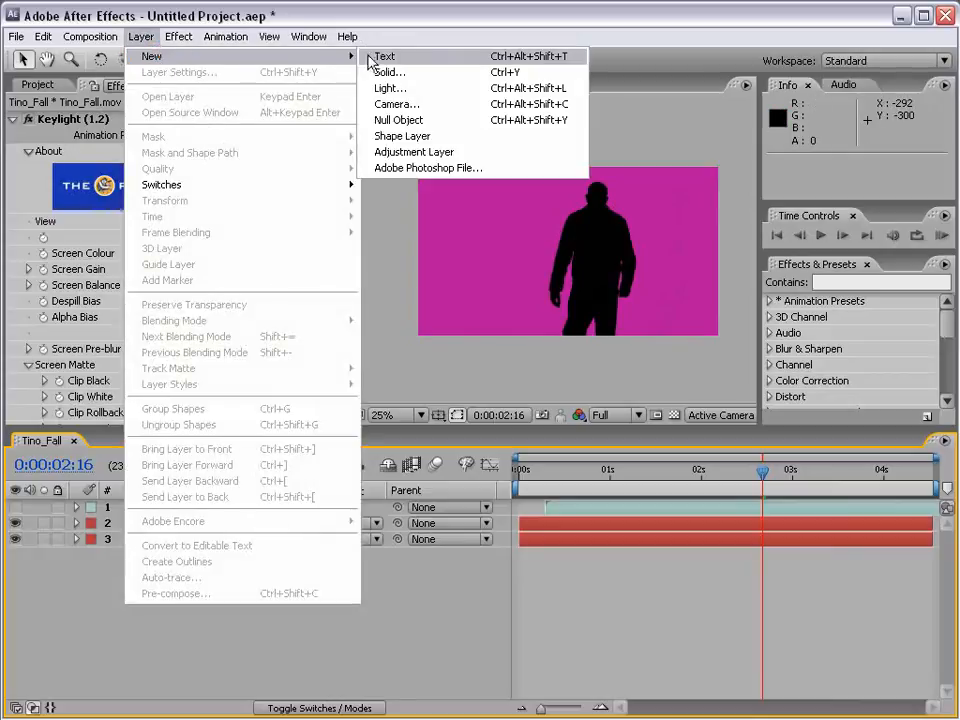
pyautogui.click(440, 77)
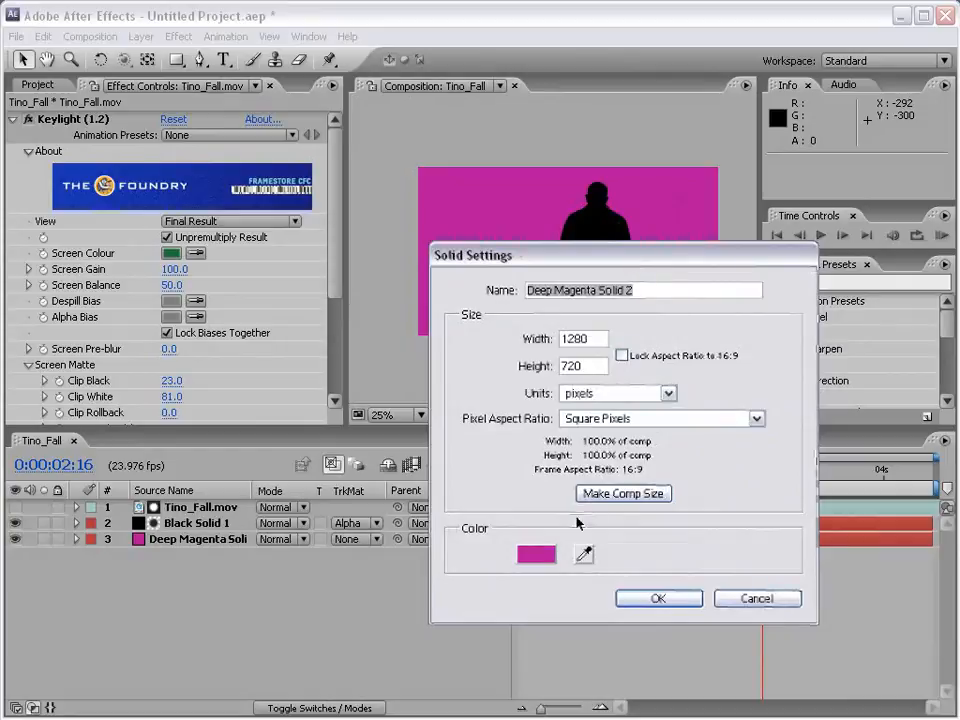
pyautogui.click(535, 553)
pyautogui.moveTo(382, 525); pyautogui.dragTo(400, 678)
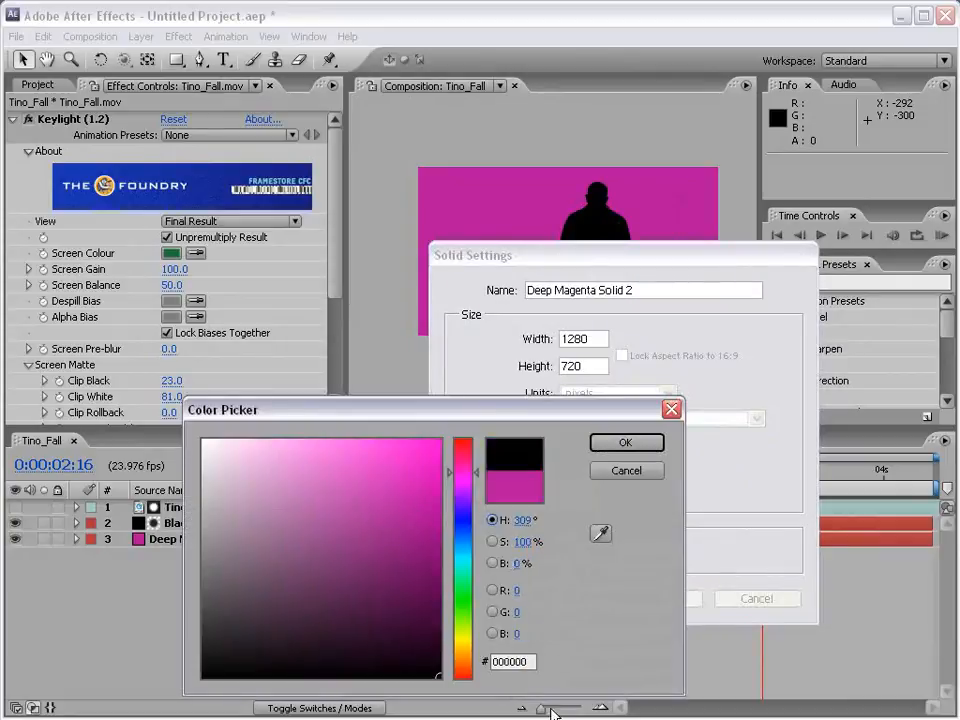
pyautogui.click(626, 442)
pyautogui.click(658, 599)
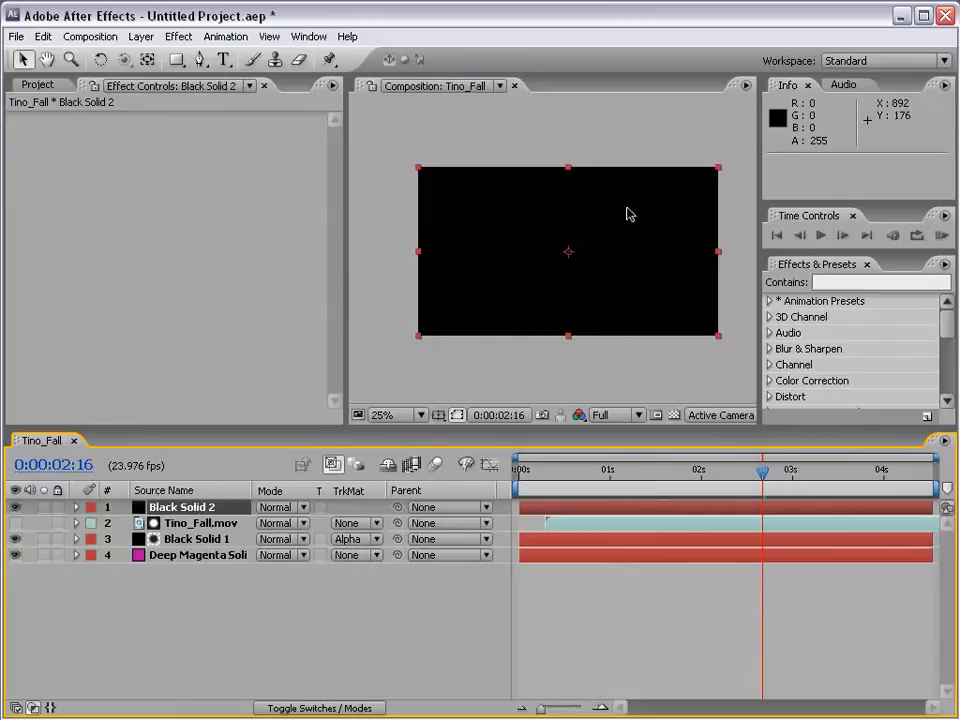
# - Draw an elliptical mask about 1256 x 692 px on Black Solid 2, nearly filling the frame, and set its mode to Subtract
pyautogui.moveTo(177, 59); pyautogui.dragTo(285, 105)
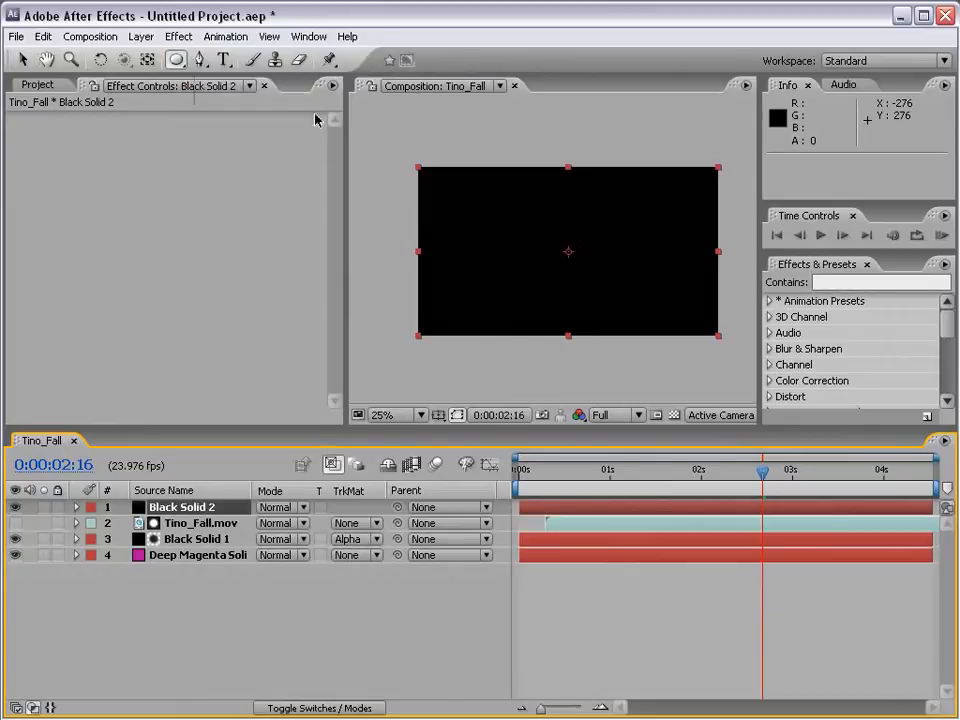
pyautogui.moveTo(420, 170); pyautogui.dragTo(717, 332)
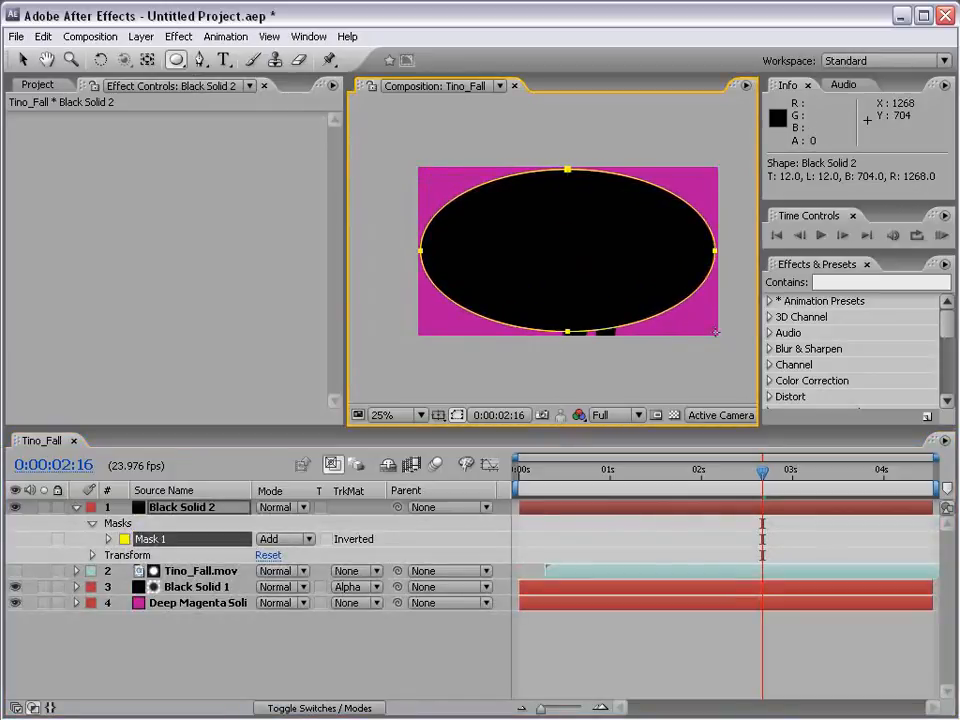
pyautogui.click(168, 510)
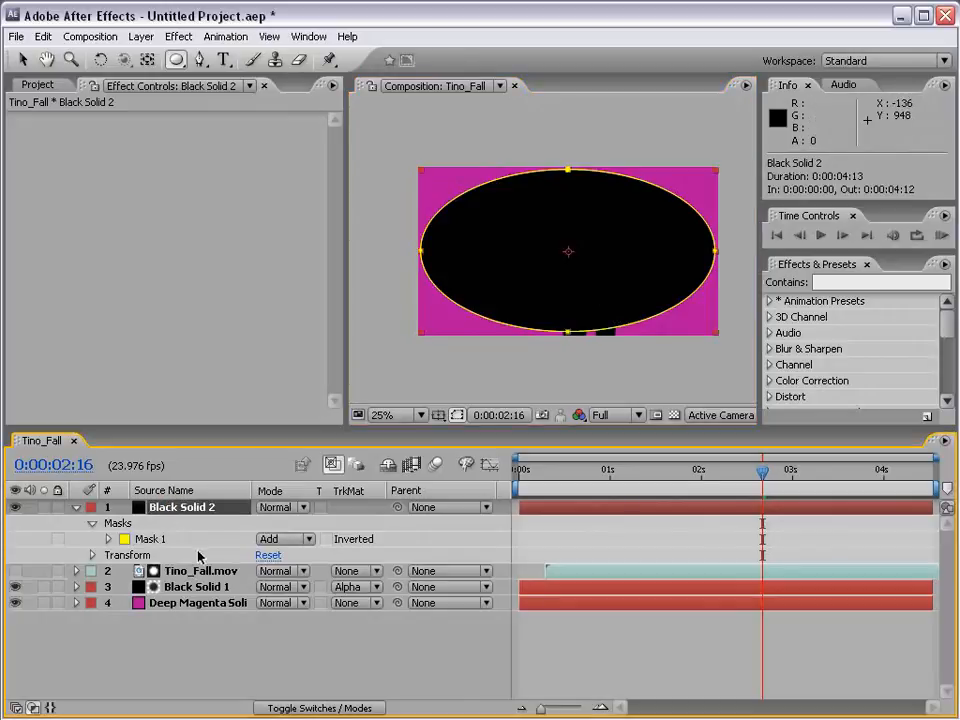
pyautogui.click(286, 539)
pyautogui.click(280, 553)
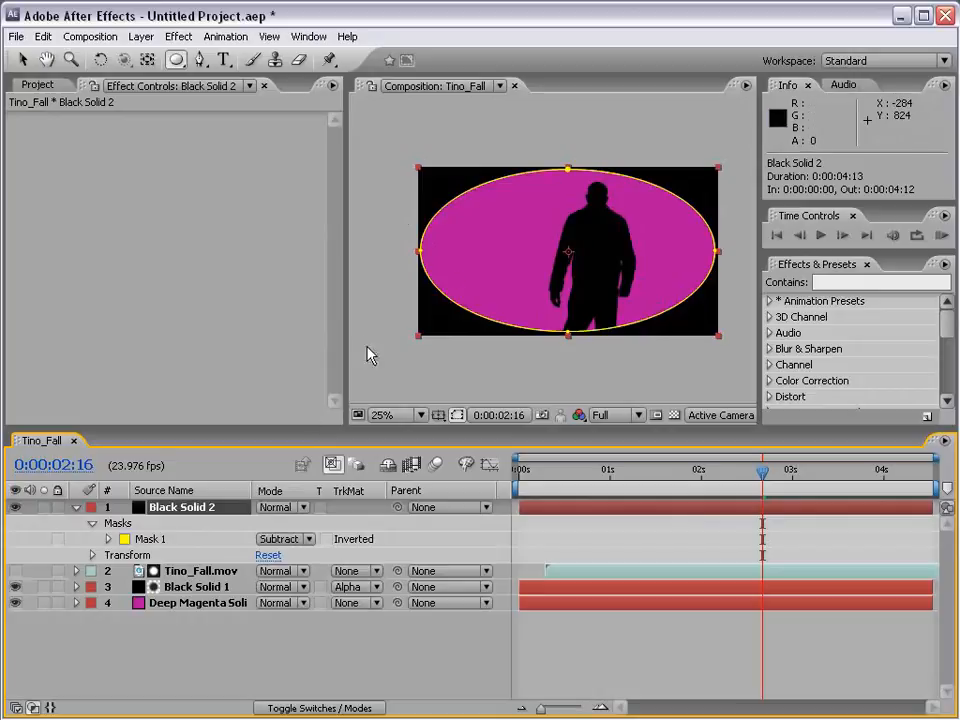
# - Set Mask 1 on Black Solid 2 to a 501-pixel feather and a 170-pixel expansion to form a soft vignette
pyautogui.click(109, 539)
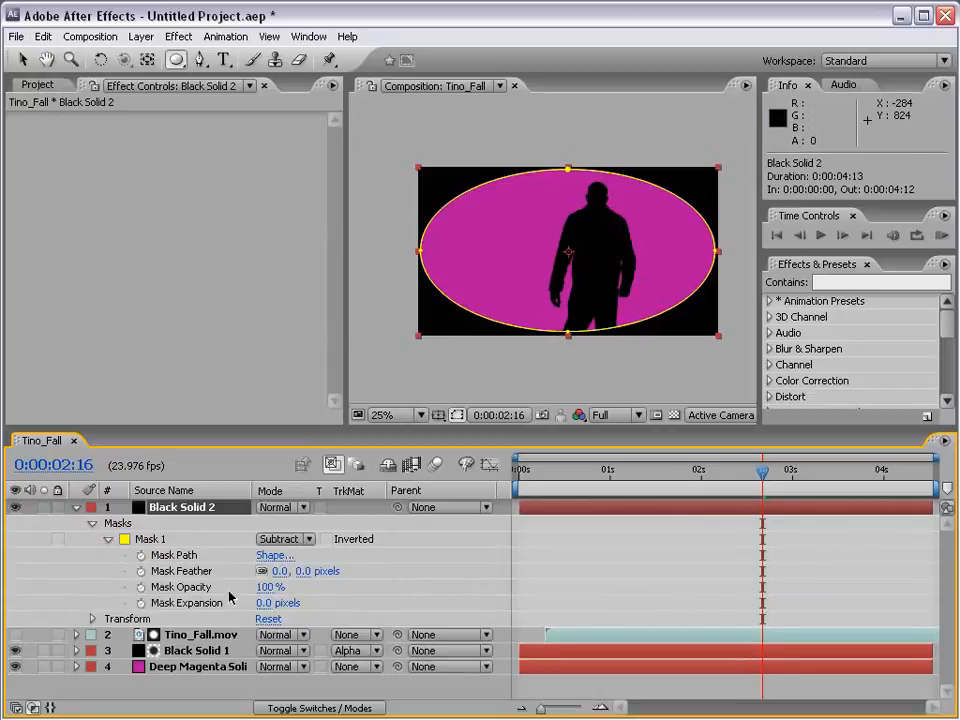
pyautogui.moveTo(305, 573); pyautogui.dragTo(760, 553)
pyautogui.click(606, 572)
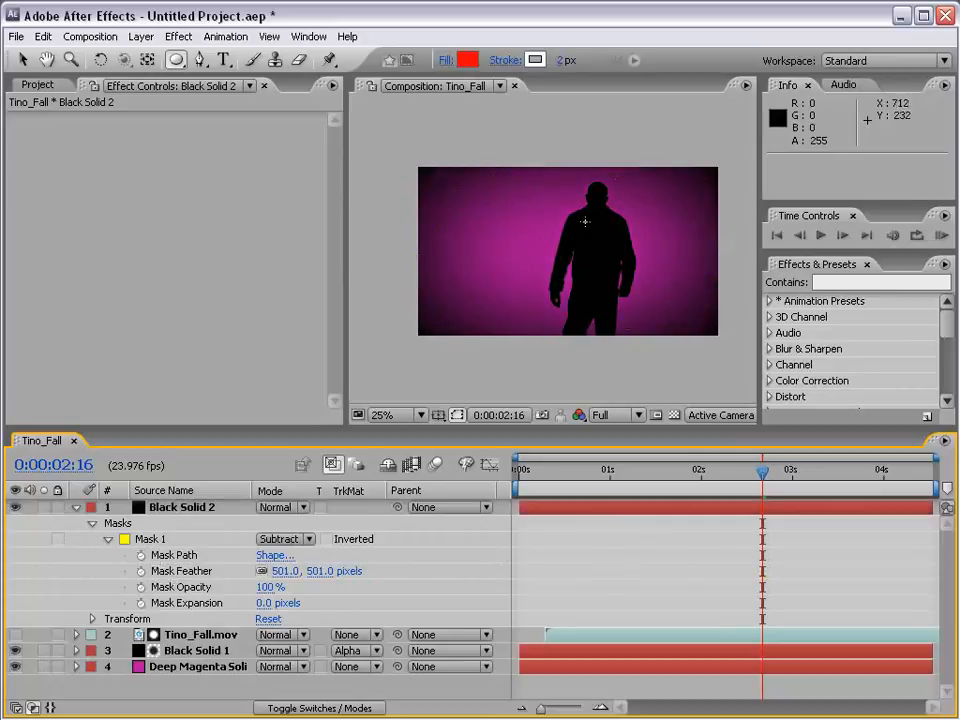
pyautogui.moveTo(278, 608); pyautogui.dragTo(366, 592)
pyautogui.moveTo(433, 581); pyautogui.dragTo(399, 583)
pyautogui.click(572, 555)
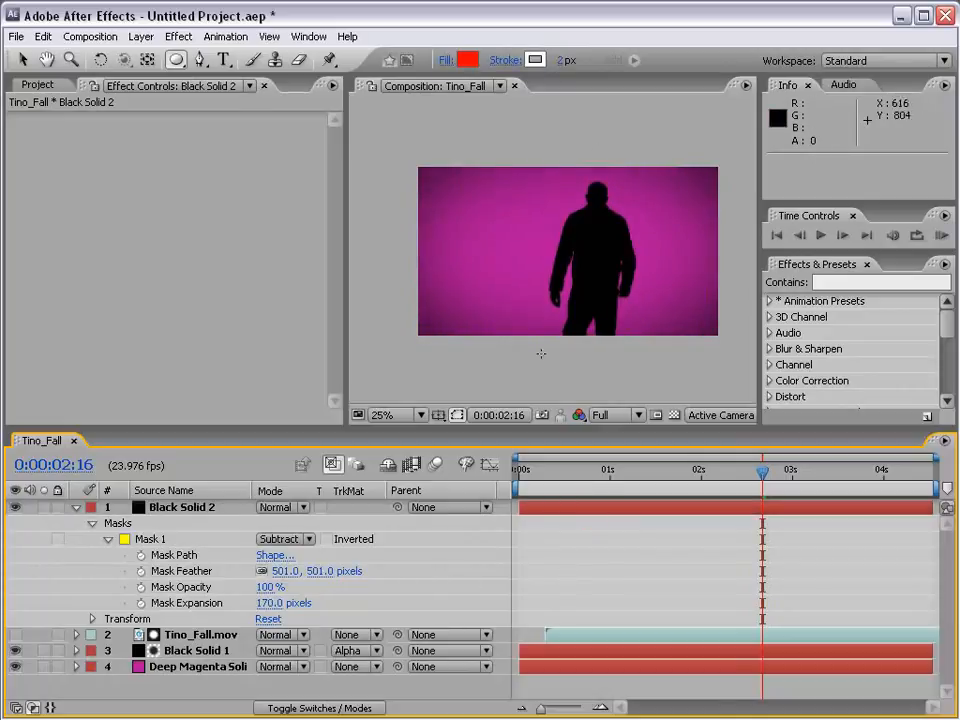
# - Move to 0:00:03:00 and examine the silhouette and vignette in an enlarged composition view
pyautogui.moveTo(770, 484); pyautogui.dragTo(790, 484)
pyautogui.scroll(1, 636, 293)
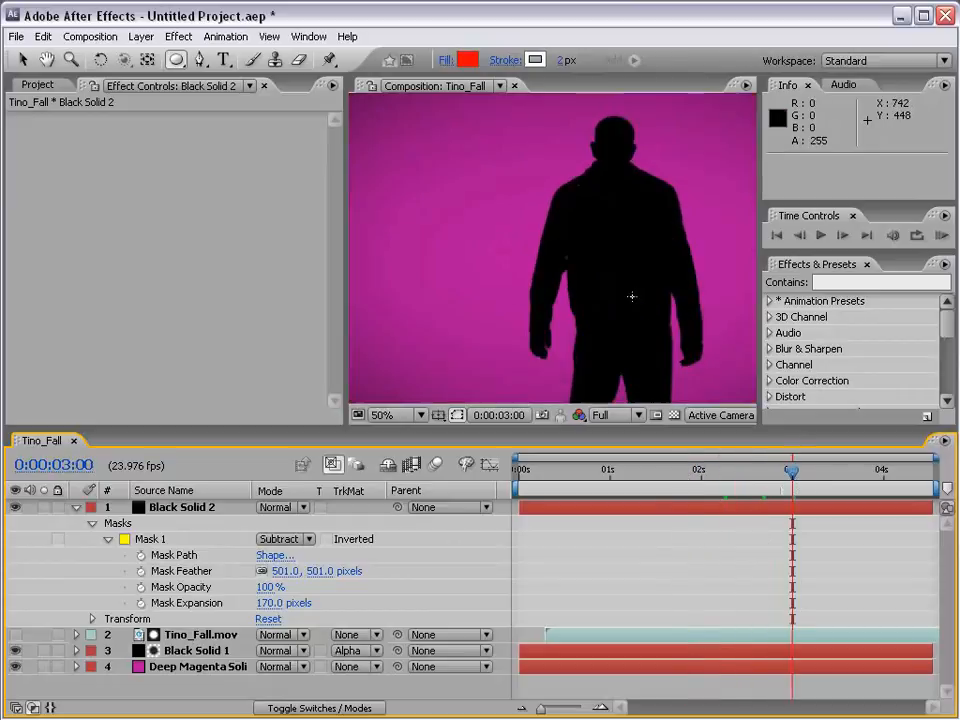
pyautogui.press('`')
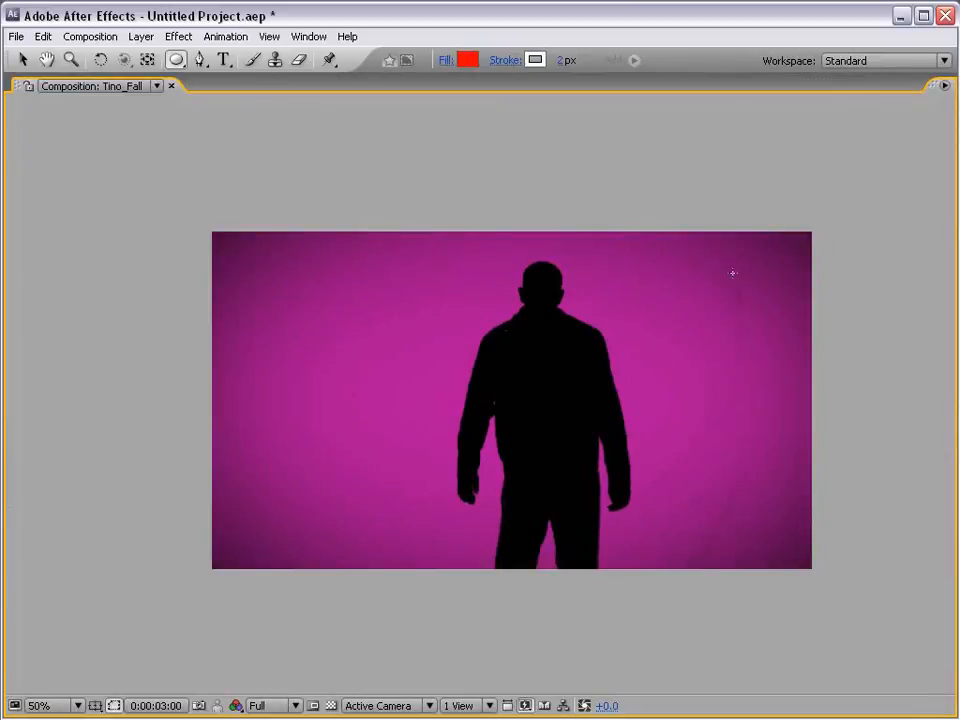
pyautogui.press('`')
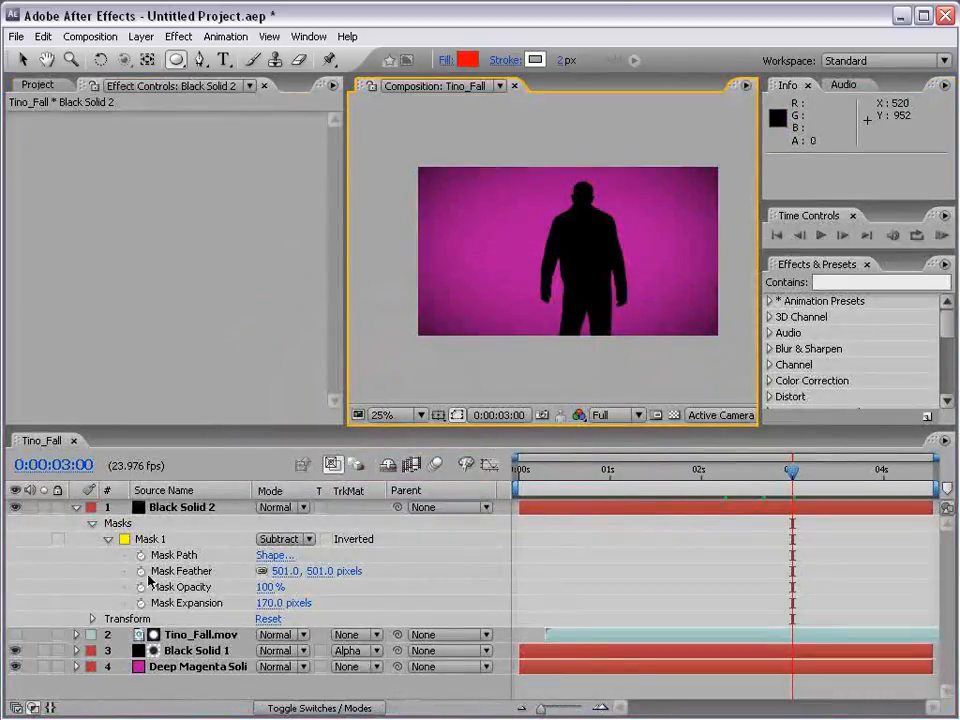
# - Set Keylight's Clip Black to 47 on the Tino_Fall.mov matte layer and check the silhouette's edges in an enlarged view
pyautogui.click(195, 634)
pyautogui.scroll(-5, 250, 166)
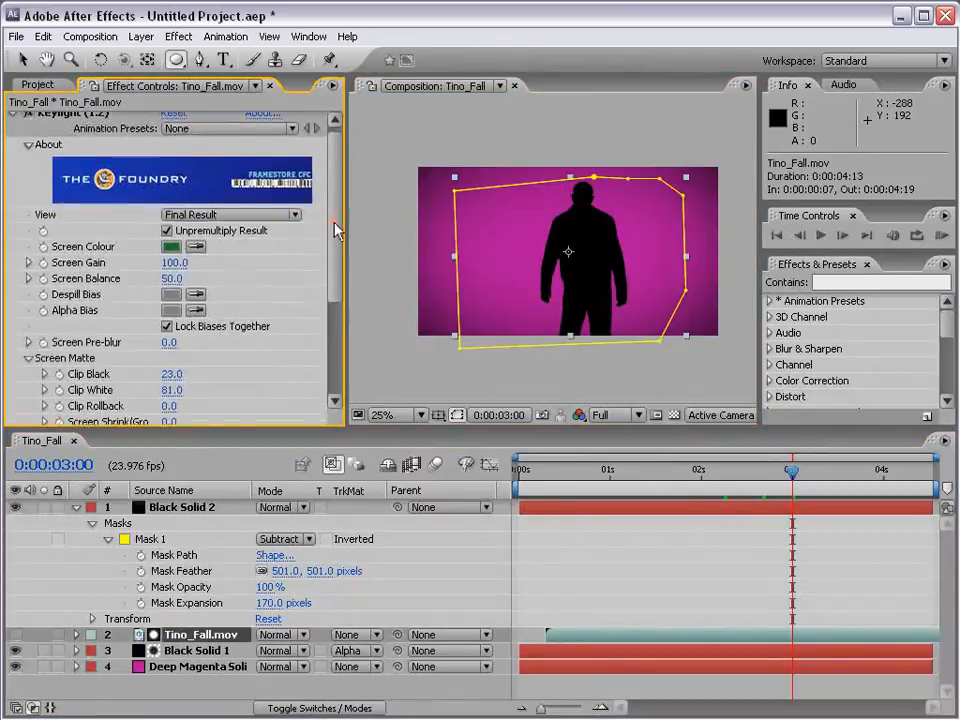
pyautogui.click(170, 290)
pyautogui.moveTo(169, 276); pyautogui.dragTo(189, 279)
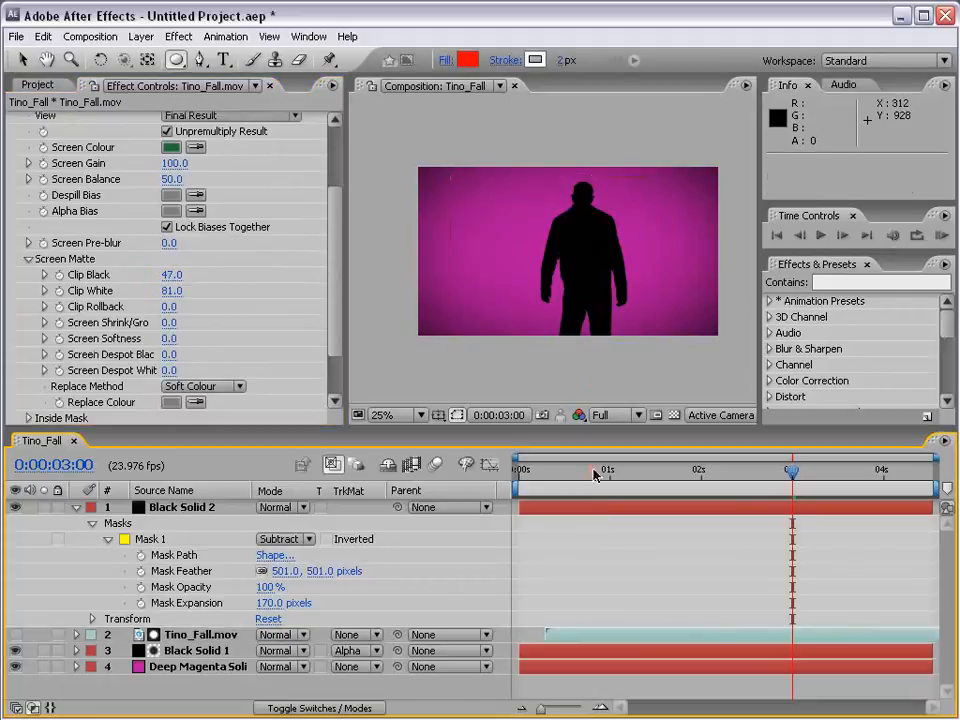
pyautogui.press('`')
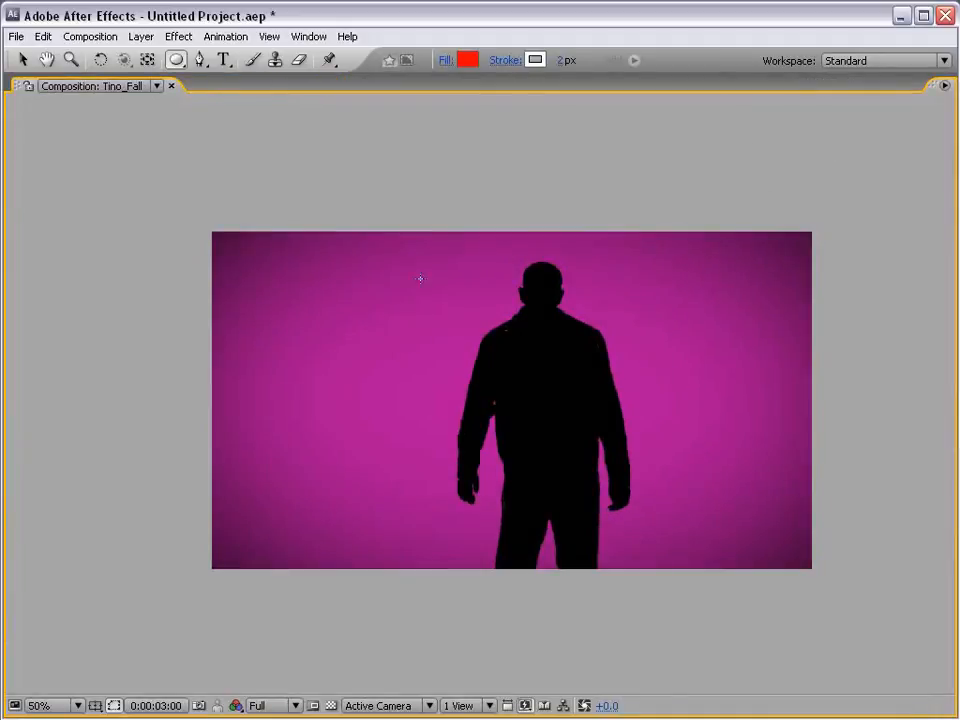
pyautogui.press('`')
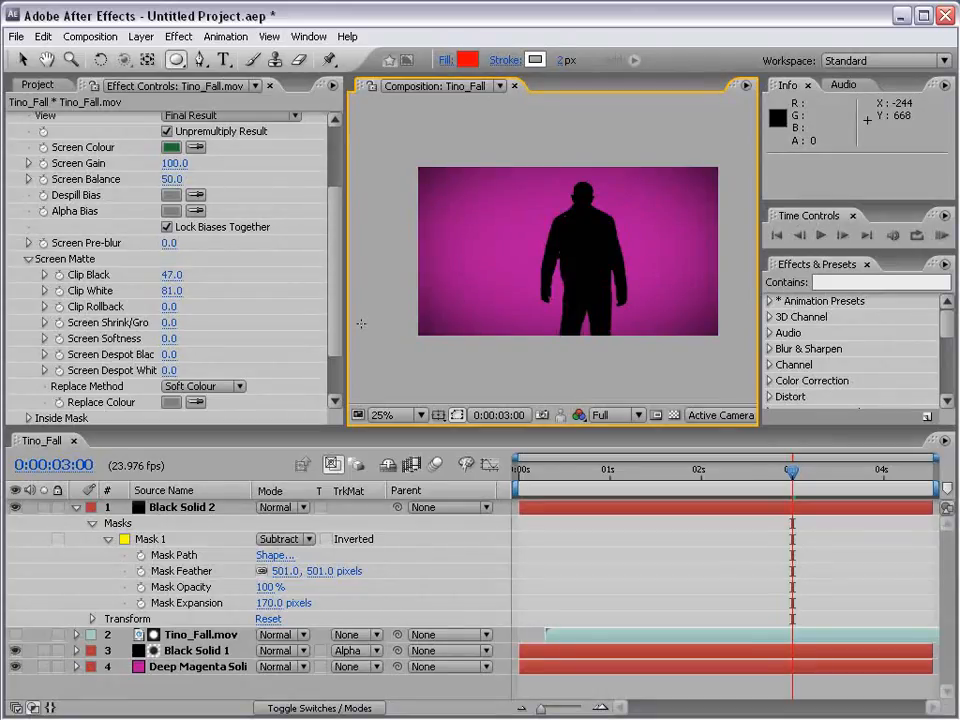